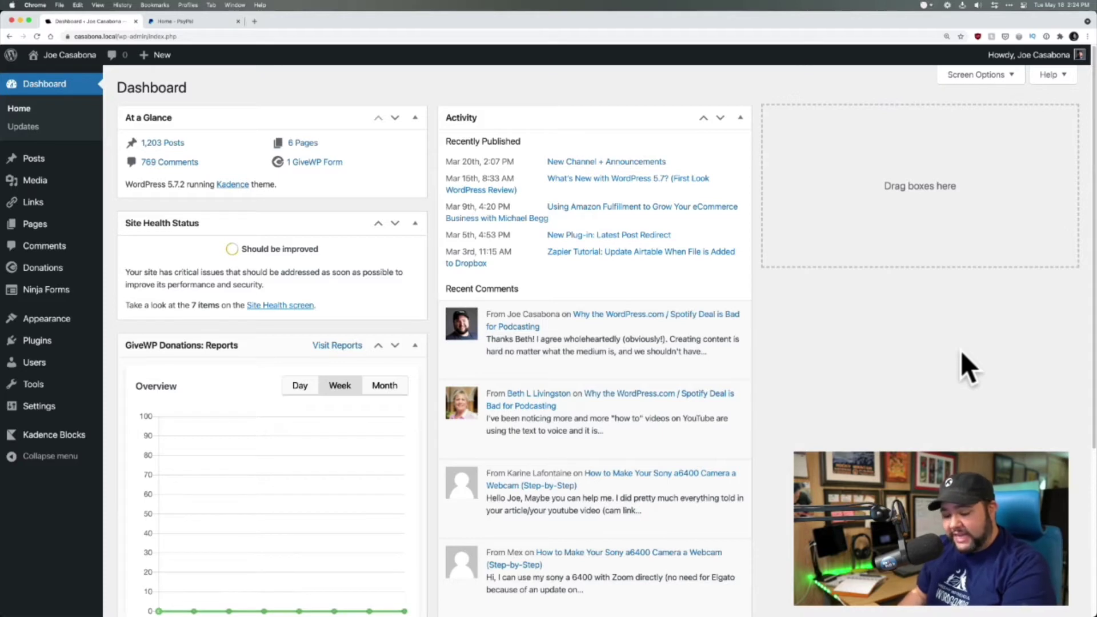
Switch to PayPal, open PayPal Checkout, and start the Button generator setup.
{"action": "left_click", "coordinate": [190, 21]}
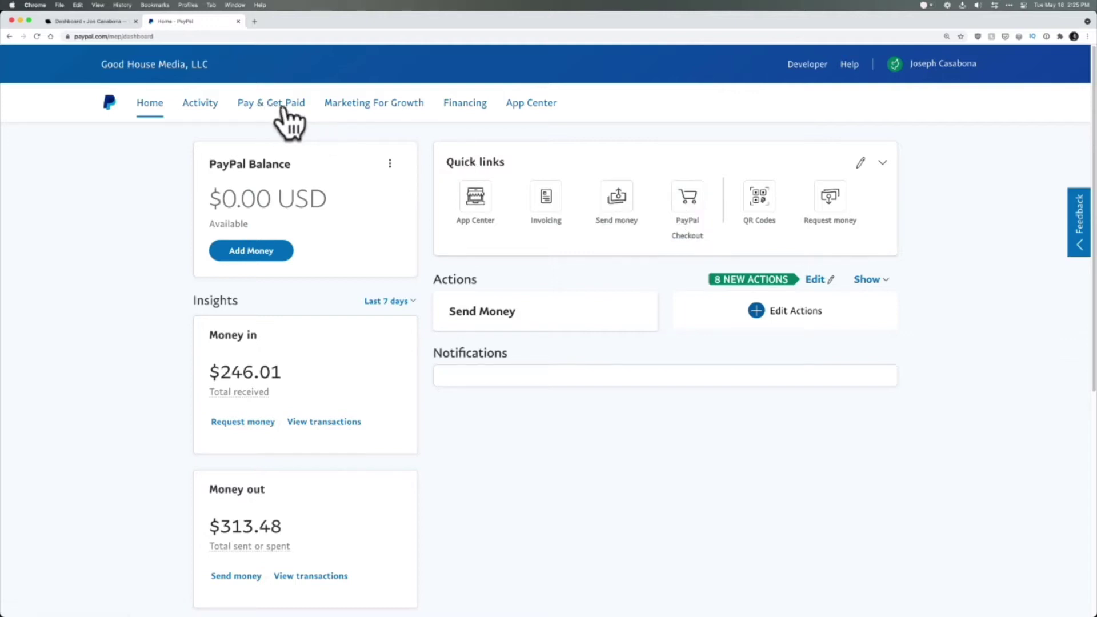
{"action": "left_click", "coordinate": [691, 229]}
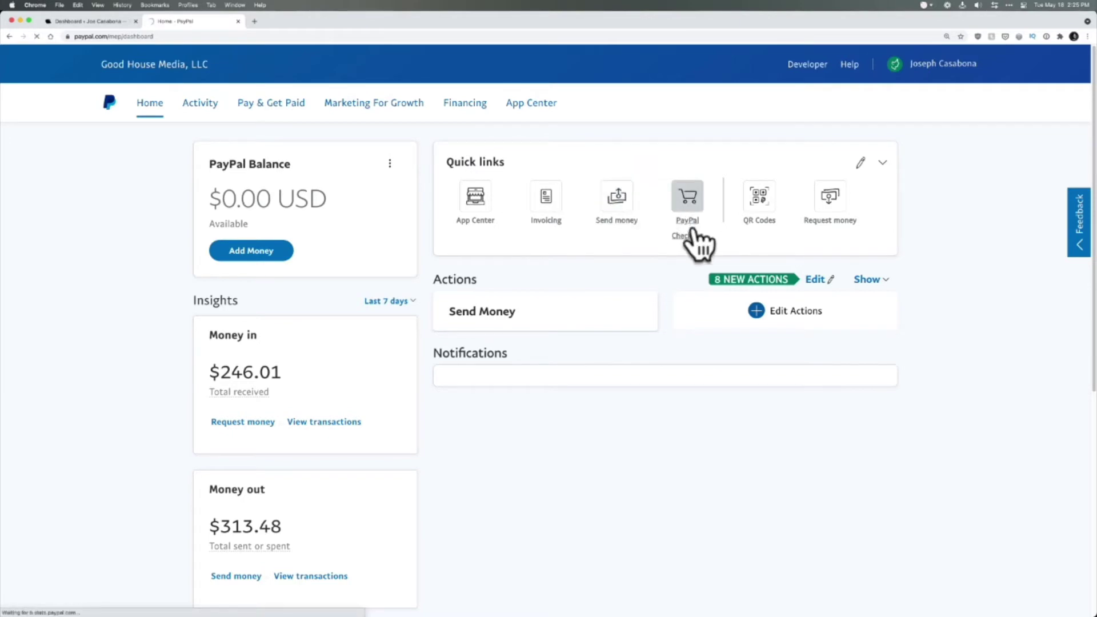
{"action": "scroll", "coordinate": [376, 303], "scroll_direction": "down", "scroll_amount": 7}
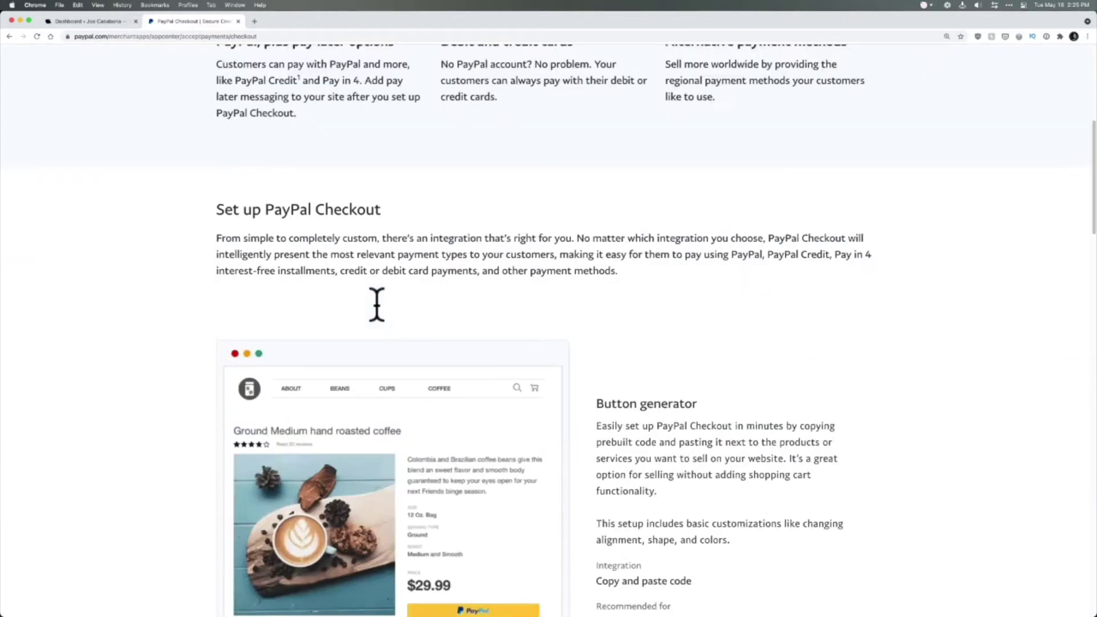
{"action": "scroll", "coordinate": [377, 304], "scroll_direction": "down", "scroll_amount": 3}
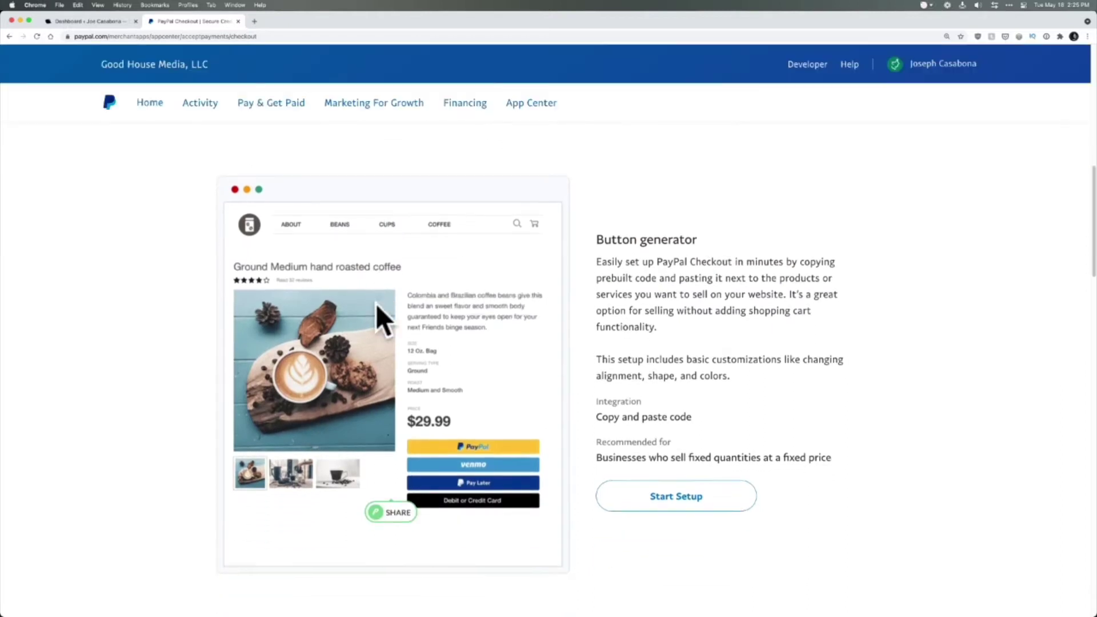
{"action": "scroll", "coordinate": [376, 303], "scroll_direction": "down", "scroll_amount": 2}
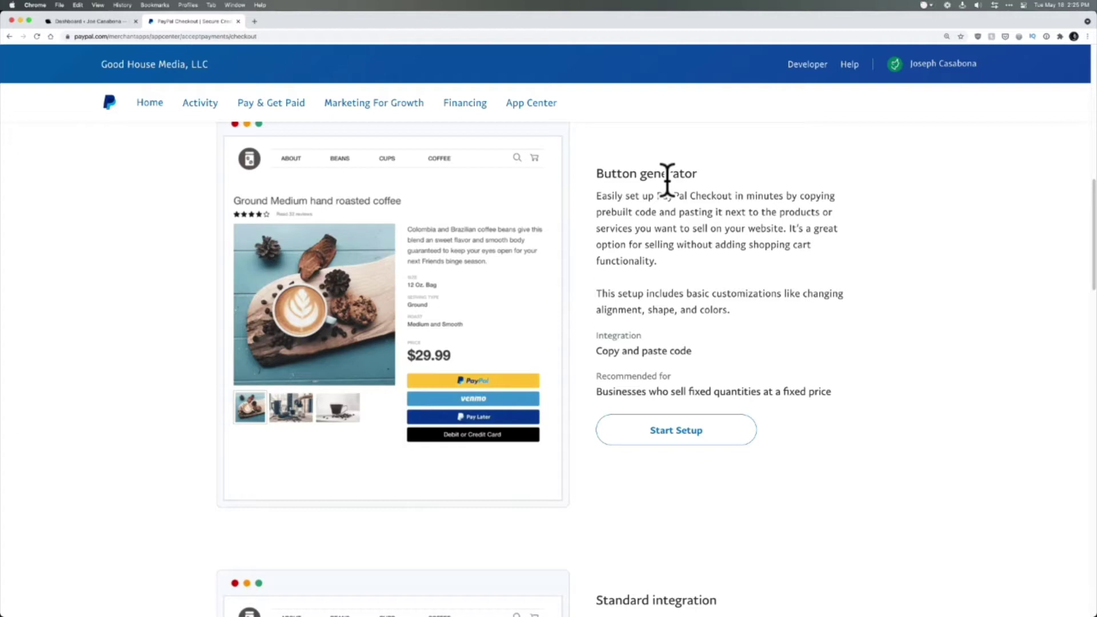
{"action": "left_click", "coordinate": [676, 441]}
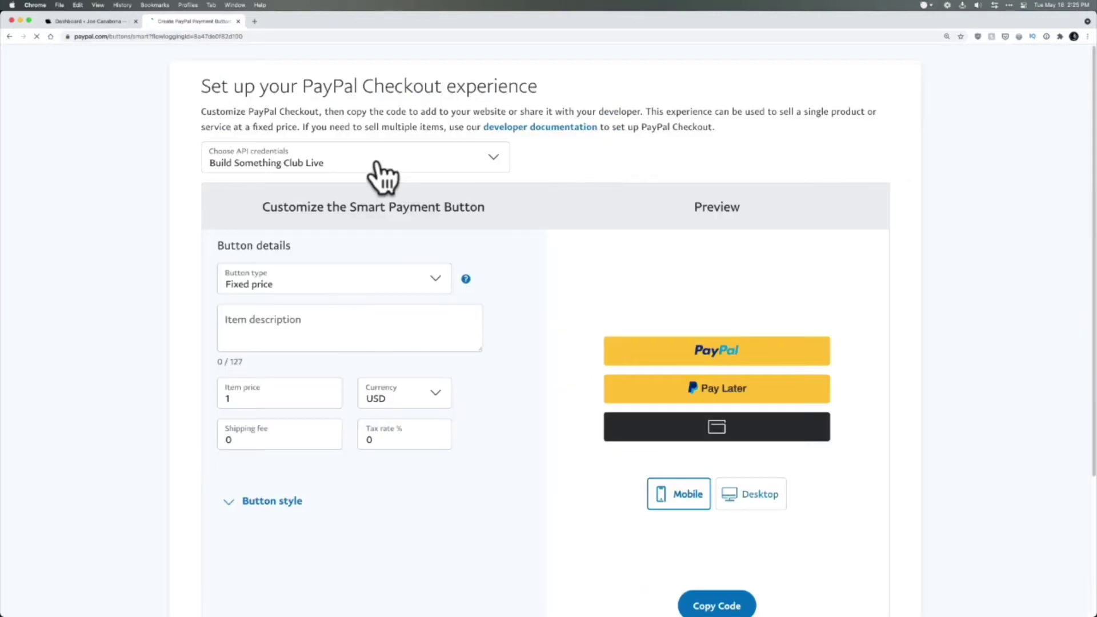
Choose Good House Media LLC as the API credentials for the checkout button.
{"action": "left_click", "coordinate": [495, 237]}
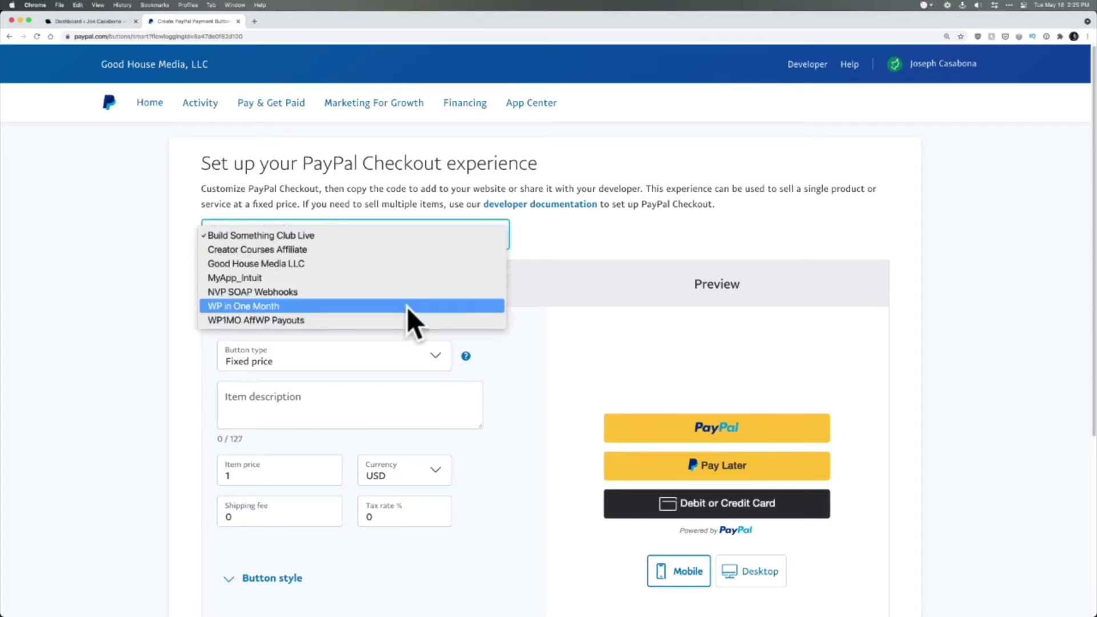
{"action": "left_click", "coordinate": [399, 262]}
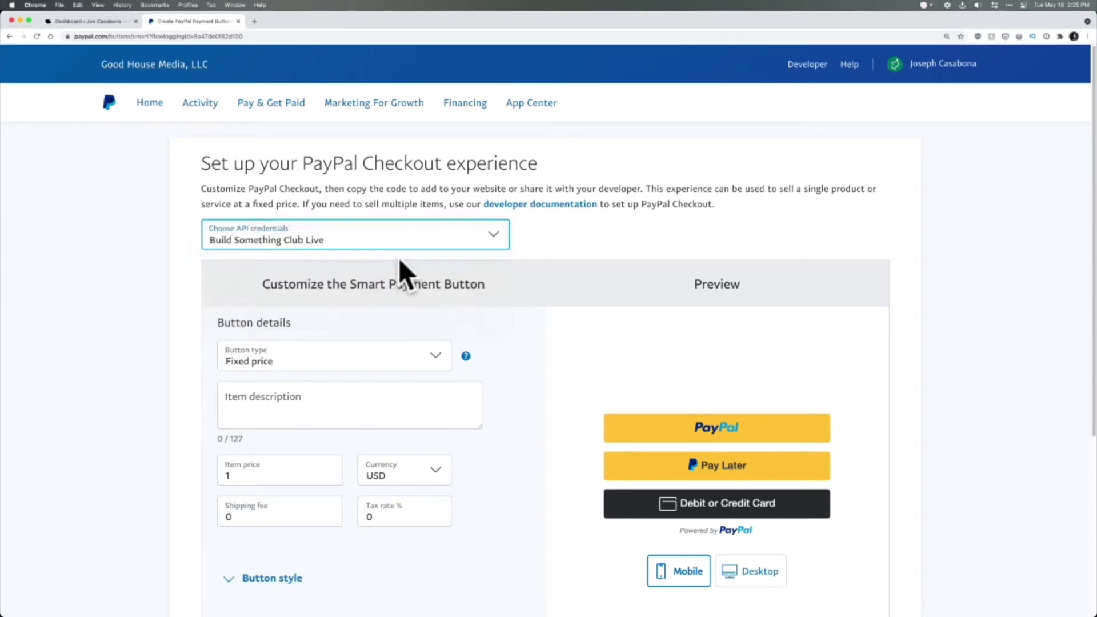
{"action": "scroll", "coordinate": [439, 327], "scroll_direction": "down", "scroll_amount": 1}
{"action": "scroll", "coordinate": [440, 335], "scroll_direction": "down", "scroll_amount": 1}
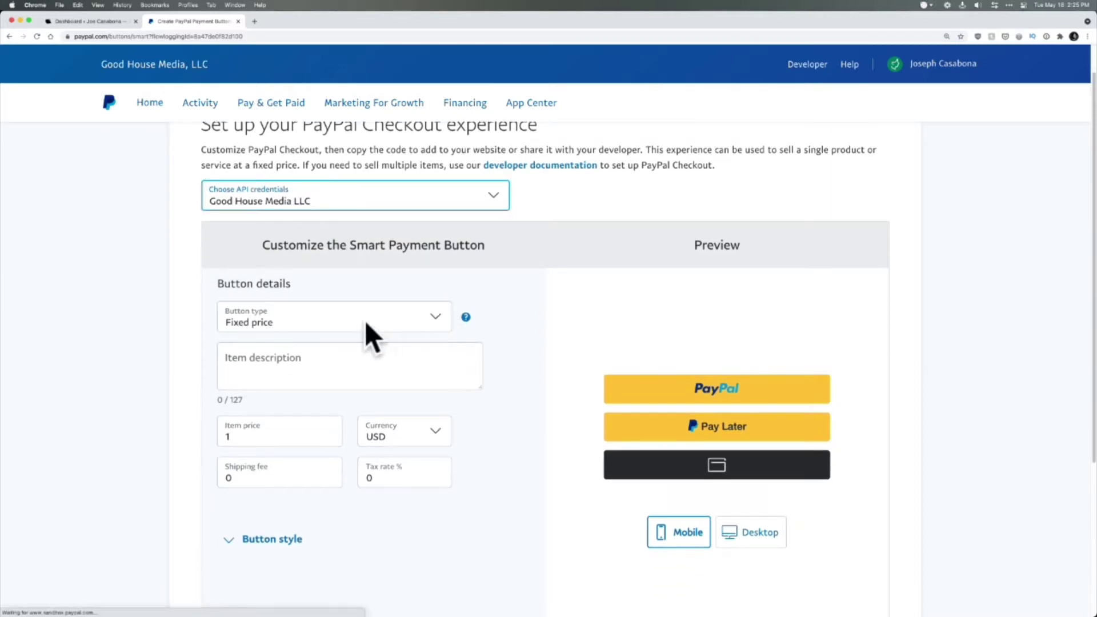
Keep the button type at Fixed price and enter "Buy Me Coffee" as the item description.
{"action": "left_click", "coordinate": [360, 321]}
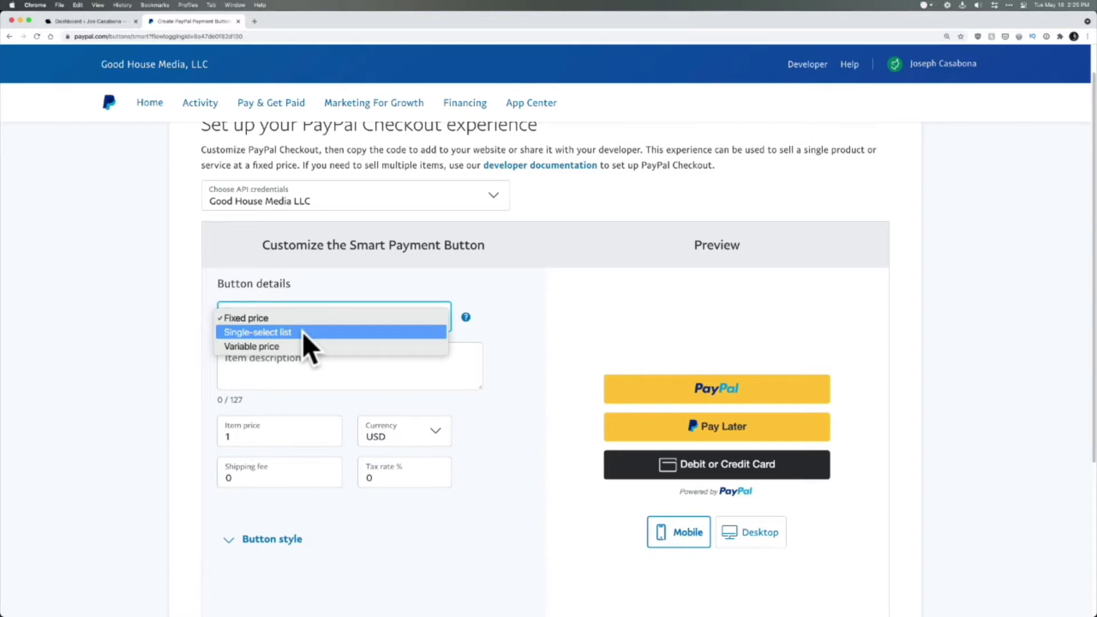
{"action": "left_click", "coordinate": [443, 318]}
{"action": "left_click", "coordinate": [294, 374]}
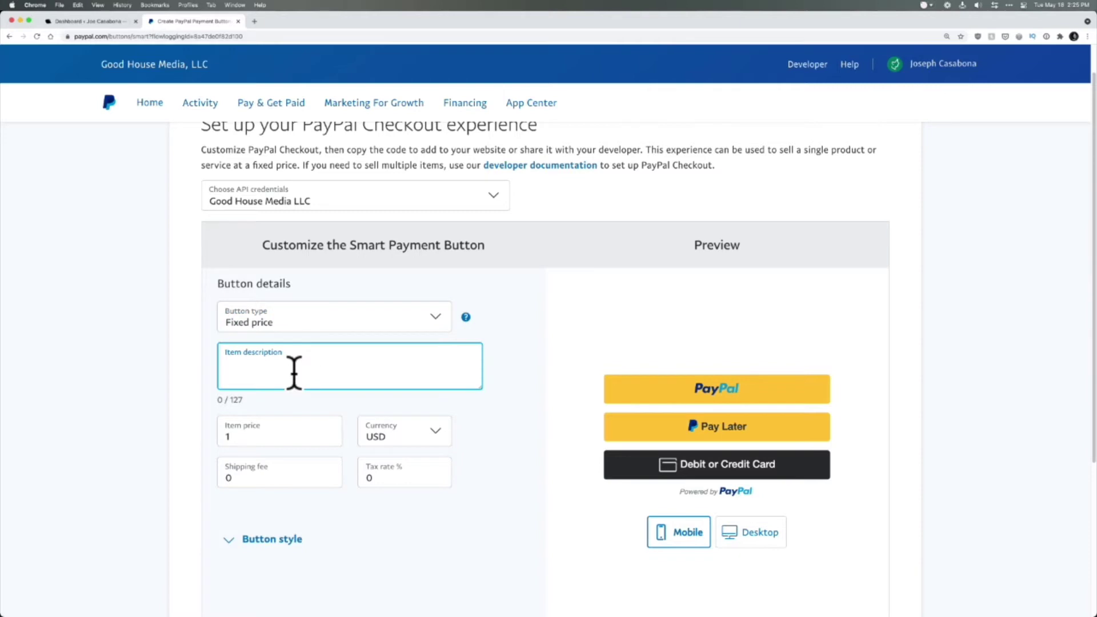
{"action": "type", "text": "Buy Me Coffee"}
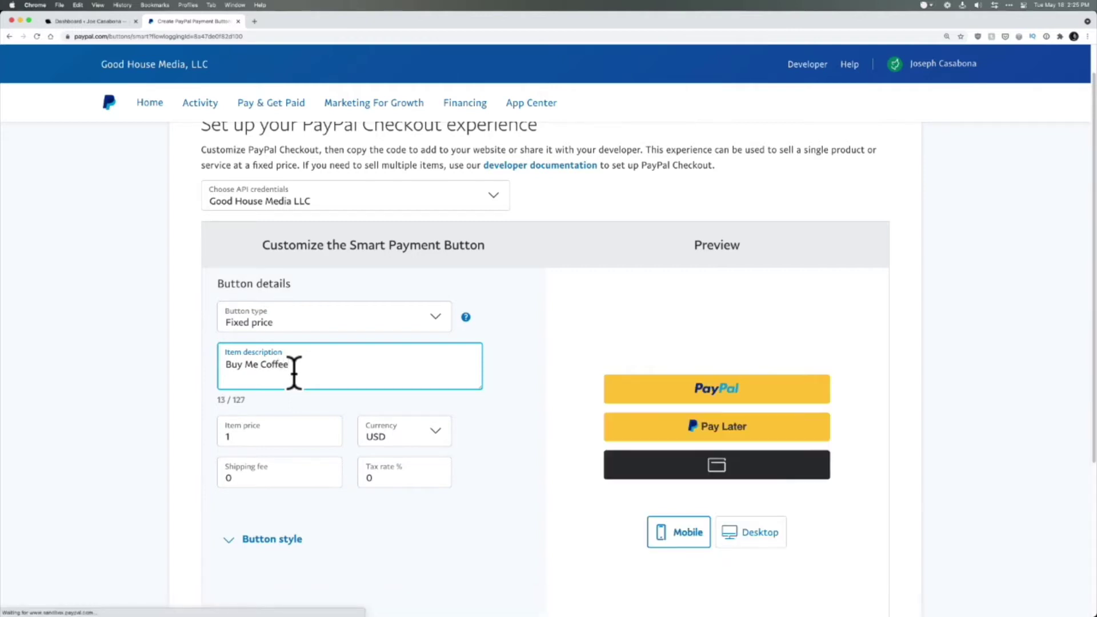
Set the item price to 4.99.
{"action": "left_click", "coordinate": [256, 436]}
{"action": "double_click", "coordinate": [256, 437]}
{"action": "type", "text": "4.99"}
{"action": "key", "text": "BackSpace"}
{"action": "key", "text": "BackSpace"}
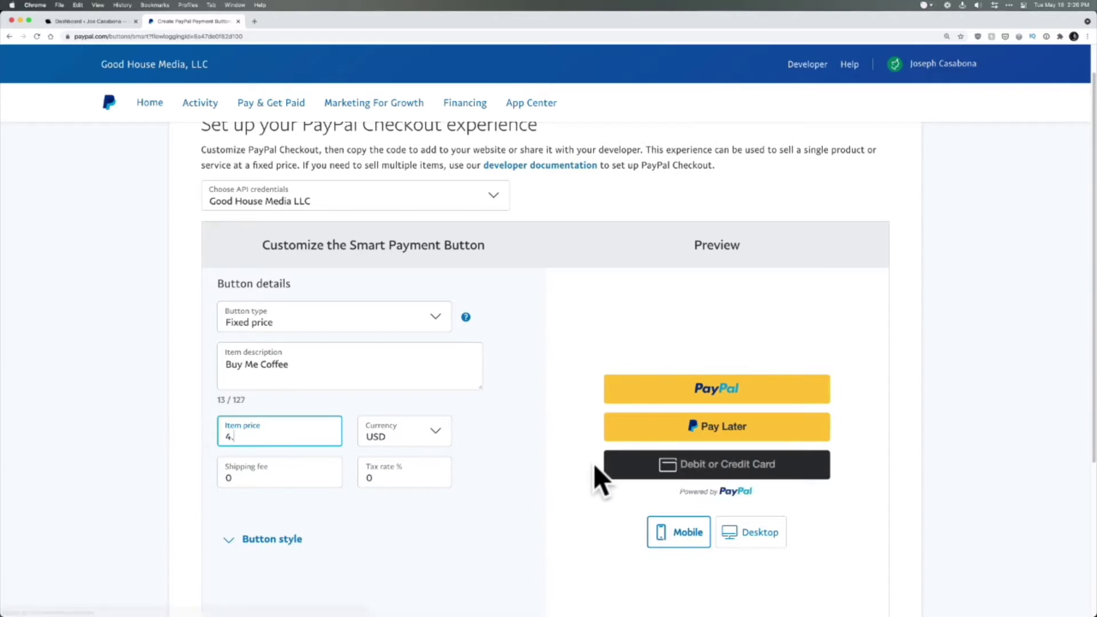
{"action": "type", "text": "99"}
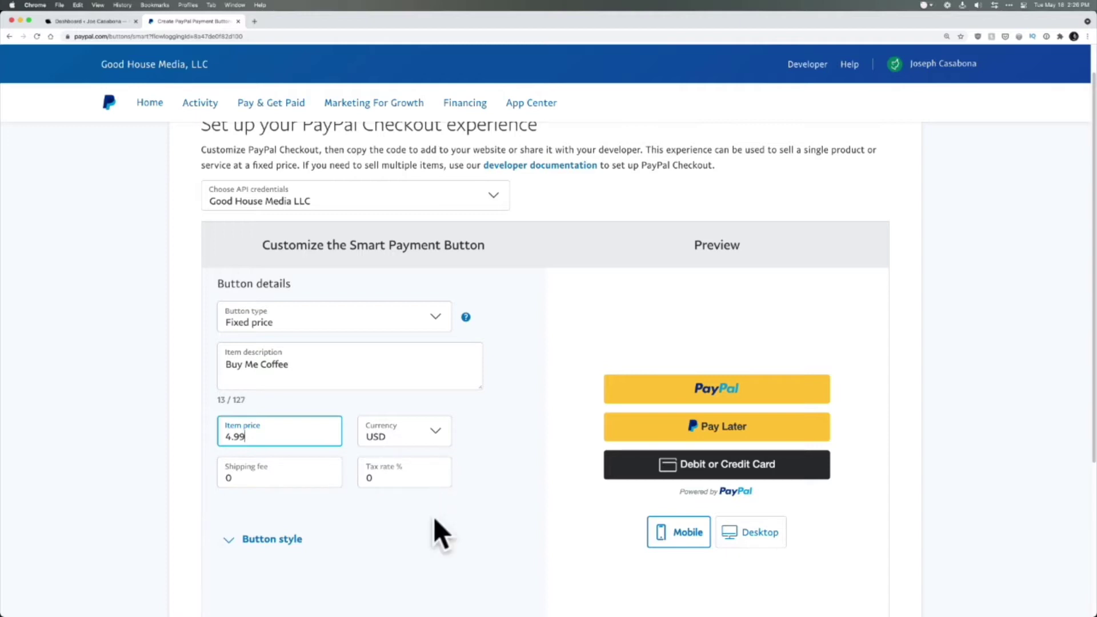
Preview the payment buttons in the desktop version.
{"action": "scroll", "coordinate": [440, 535], "scroll_direction": "down", "scroll_amount": 1}
{"action": "scroll", "coordinate": [434, 520], "scroll_direction": "down", "scroll_amount": 5}
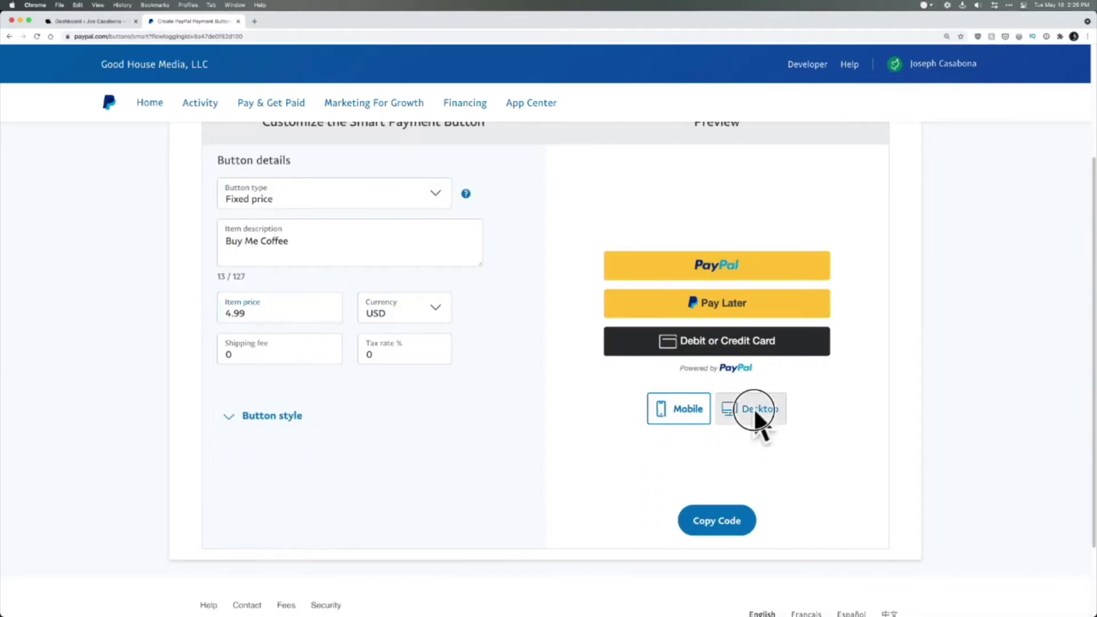
{"action": "left_click", "coordinate": [749, 413]}
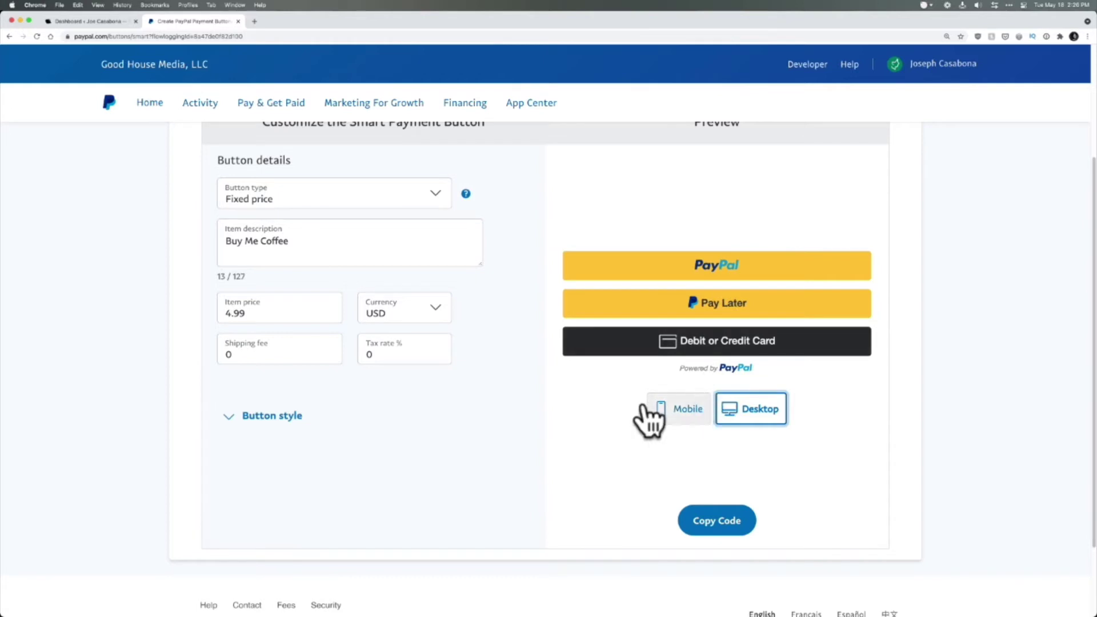
Set the button style's layout to Horizontal and preview it in the mobile version.
{"action": "left_click", "coordinate": [272, 416]}
{"action": "scroll", "coordinate": [365, 420], "scroll_direction": "down", "scroll_amount": 1}
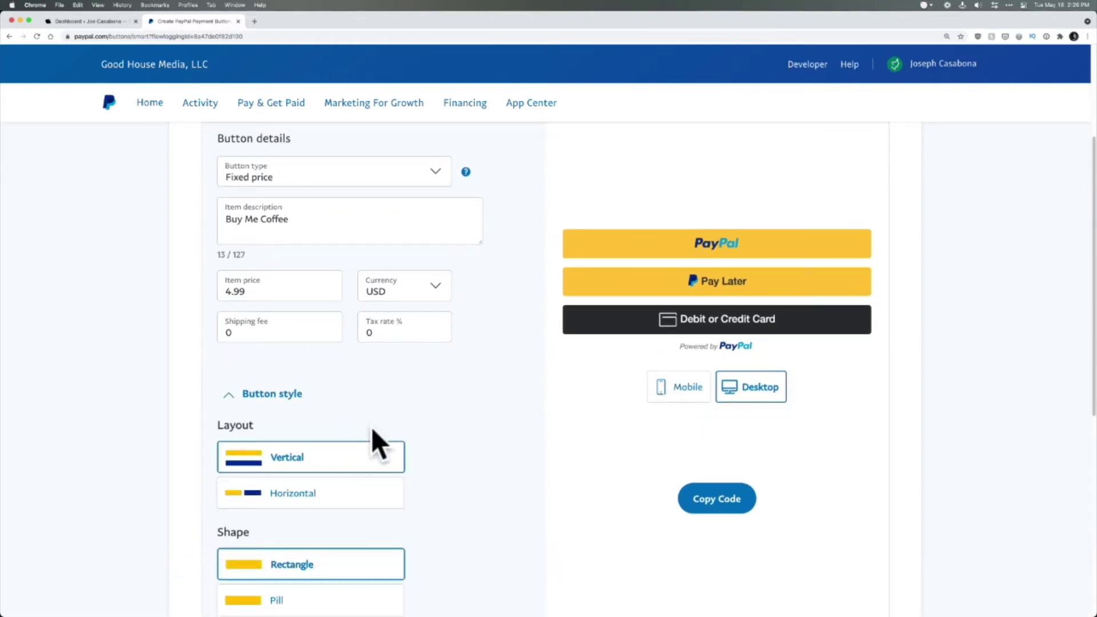
{"action": "left_click", "coordinate": [297, 494]}
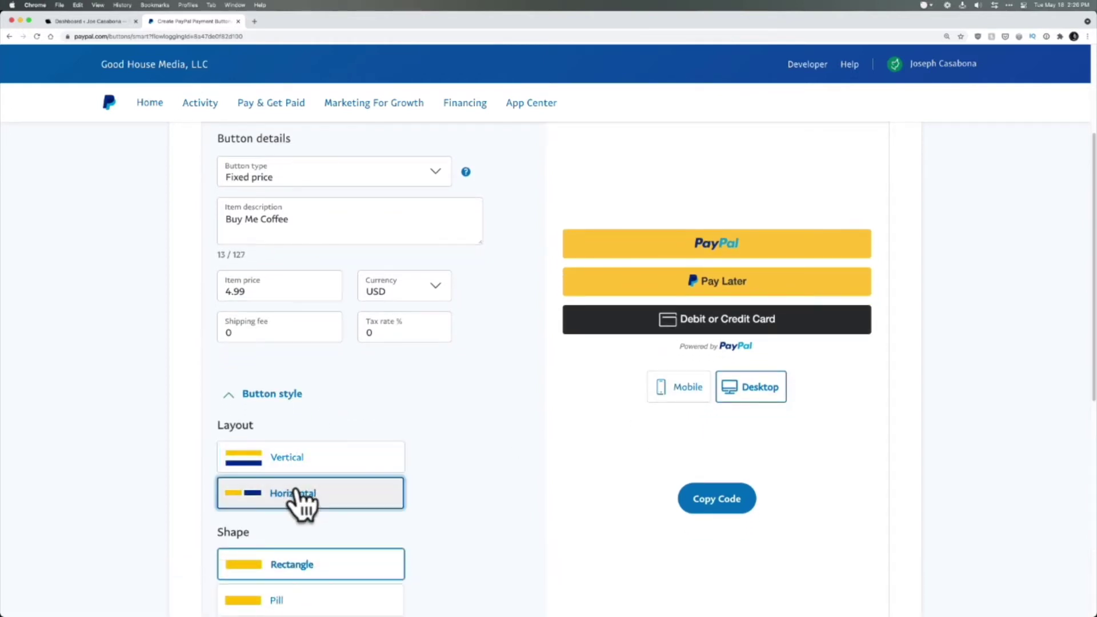
{"action": "left_click", "coordinate": [687, 291]}
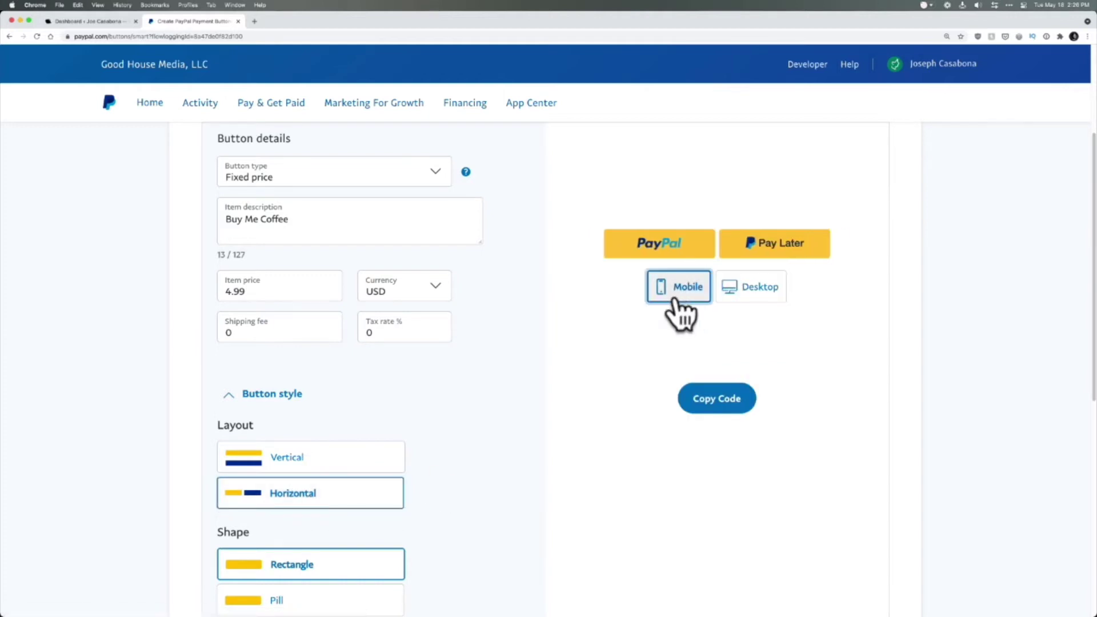
Try Black as the button color and check it in the preview.
{"action": "scroll", "coordinate": [373, 427], "scroll_direction": "down", "scroll_amount": 3}
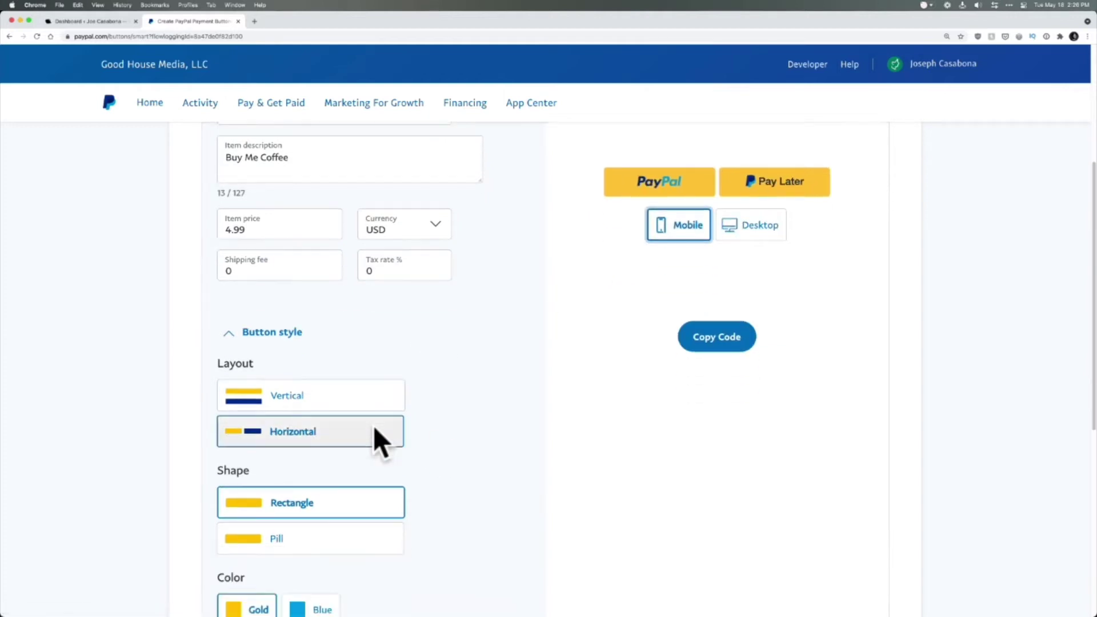
{"action": "scroll", "coordinate": [308, 490], "scroll_direction": "down", "scroll_amount": 4}
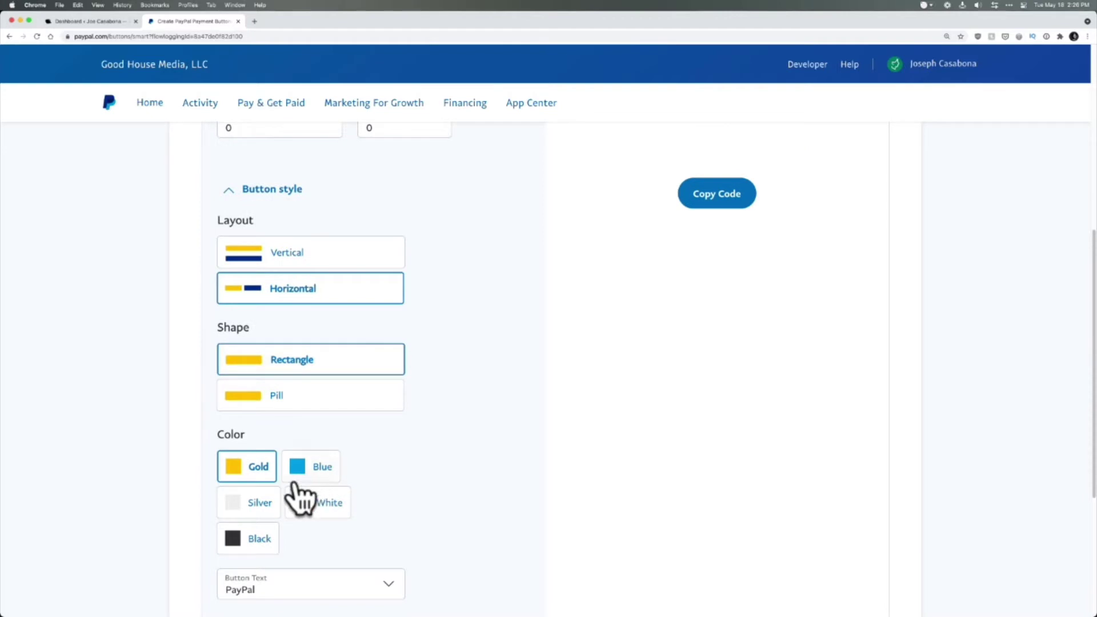
{"action": "left_click", "coordinate": [246, 540]}
{"action": "scroll", "coordinate": [421, 497], "scroll_direction": "up", "scroll_amount": 6}
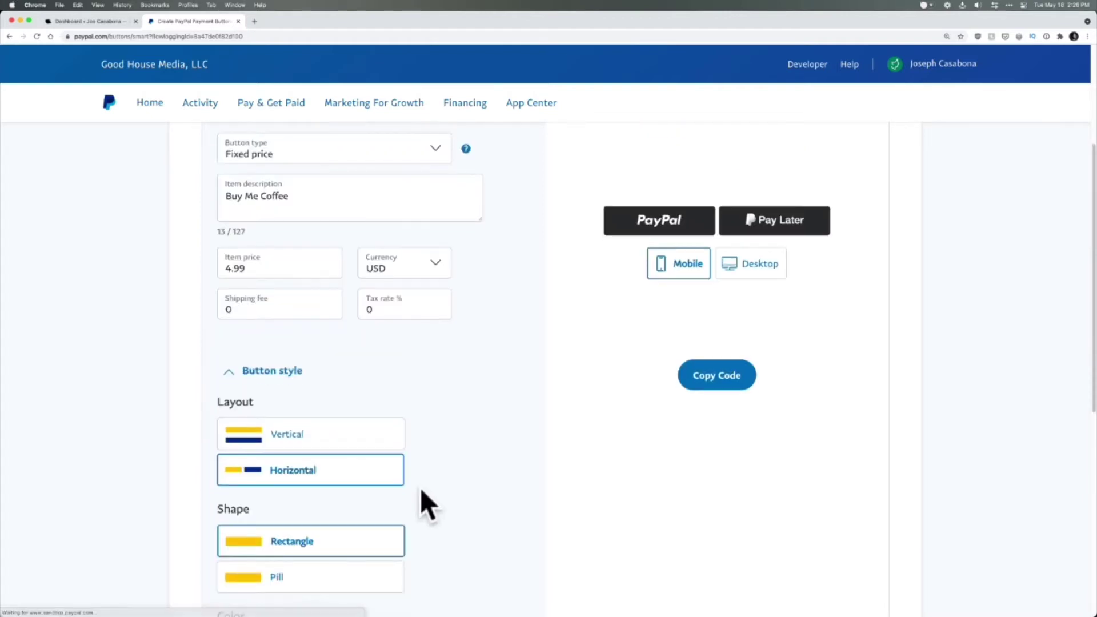
Set the button color to Blue and check it in the preview.
{"action": "scroll", "coordinate": [421, 491], "scroll_direction": "down", "scroll_amount": 1}
{"action": "scroll", "coordinate": [421, 490], "scroll_direction": "down", "scroll_amount": 2}
{"action": "scroll", "coordinate": [349, 508], "scroll_direction": "down", "scroll_amount": 1}
{"action": "left_click", "coordinate": [334, 531]}
{"action": "scroll", "coordinate": [449, 503], "scroll_direction": "up", "scroll_amount": 7}
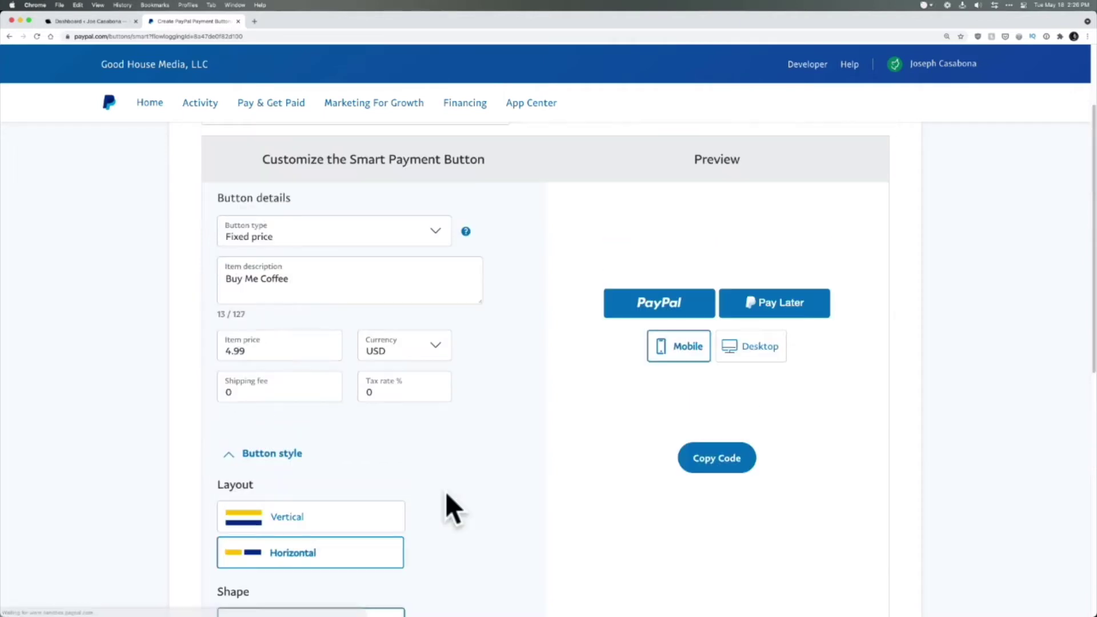
{"action": "scroll", "coordinate": [448, 503], "scroll_direction": "down", "scroll_amount": 5}
{"action": "scroll", "coordinate": [444, 492], "scroll_direction": "down", "scroll_amount": 2}
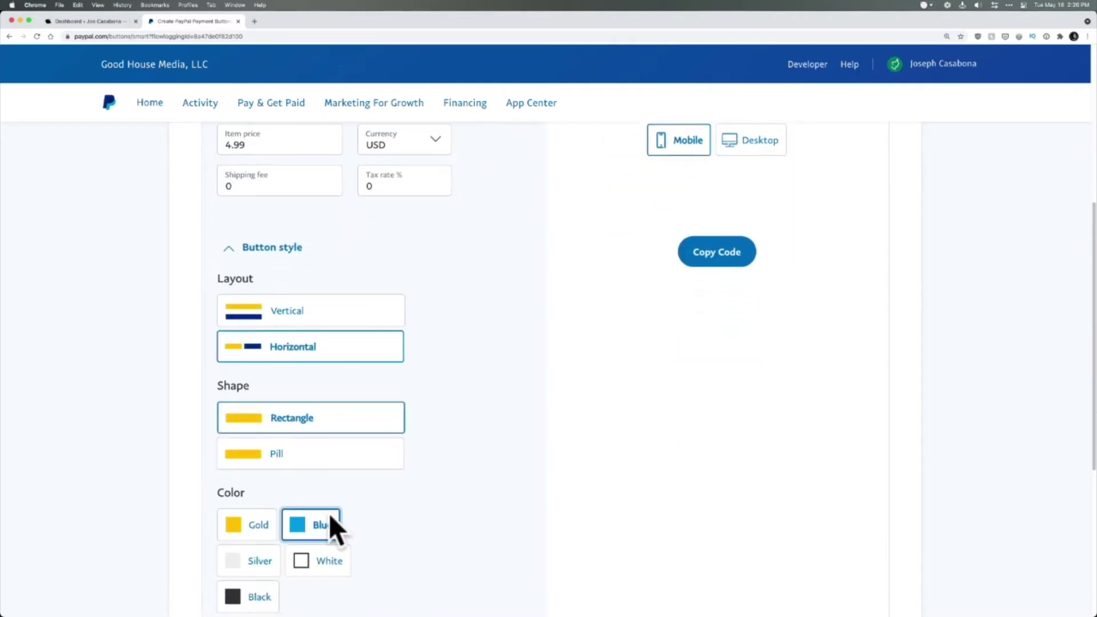
Set the button text to Buy Now and copy the generated button code.
{"action": "scroll", "coordinate": [446, 486], "scroll_direction": "down", "scroll_amount": 5}
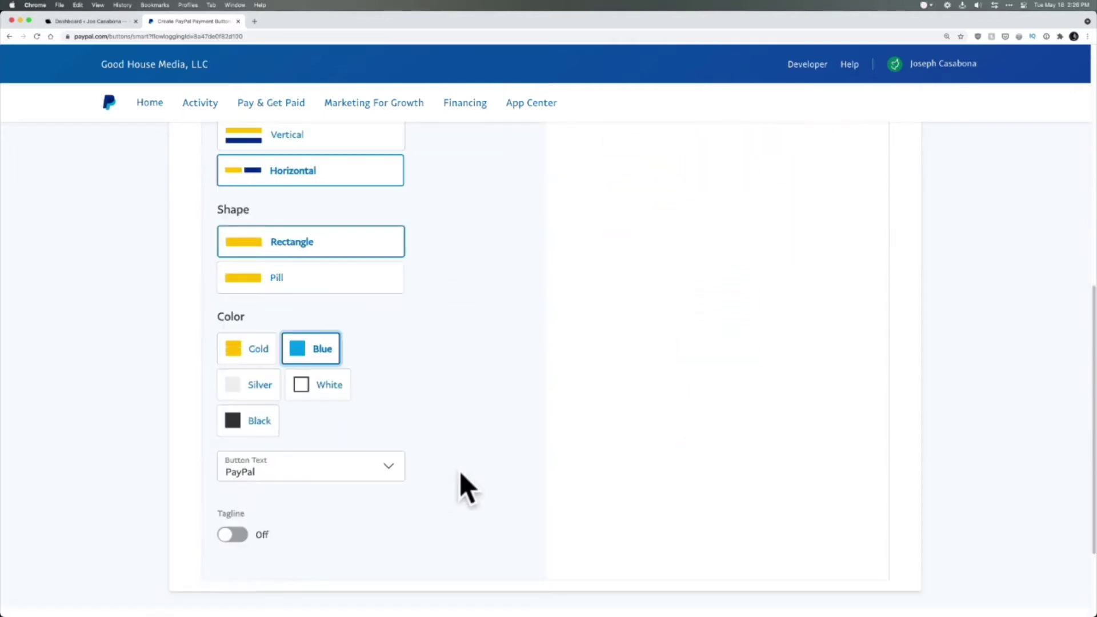
{"action": "left_click", "coordinate": [386, 468]}
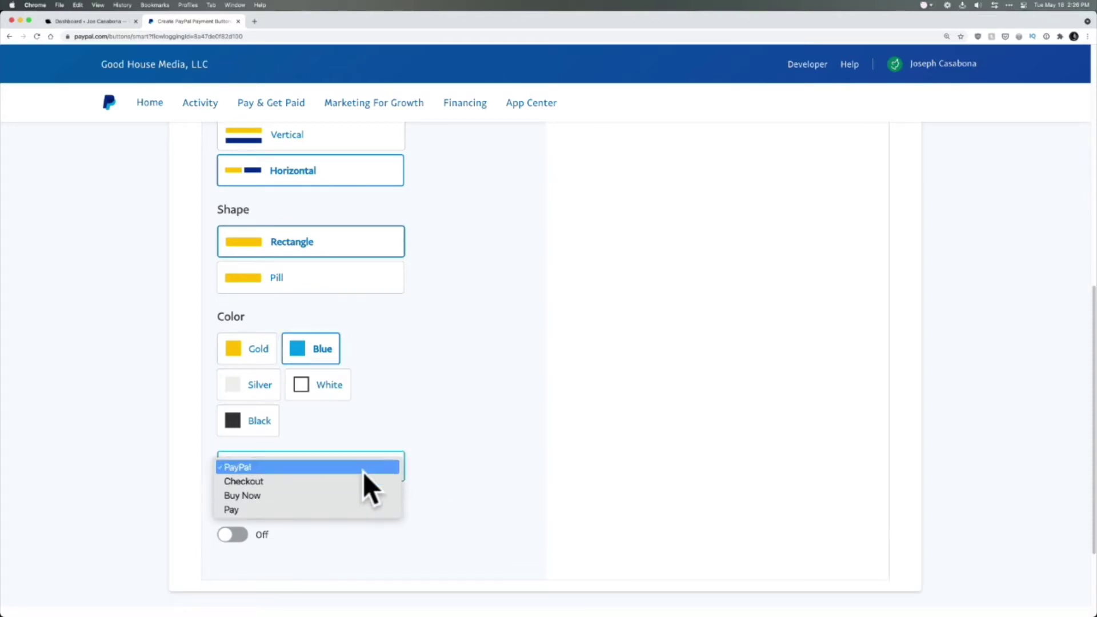
{"action": "left_click", "coordinate": [324, 494]}
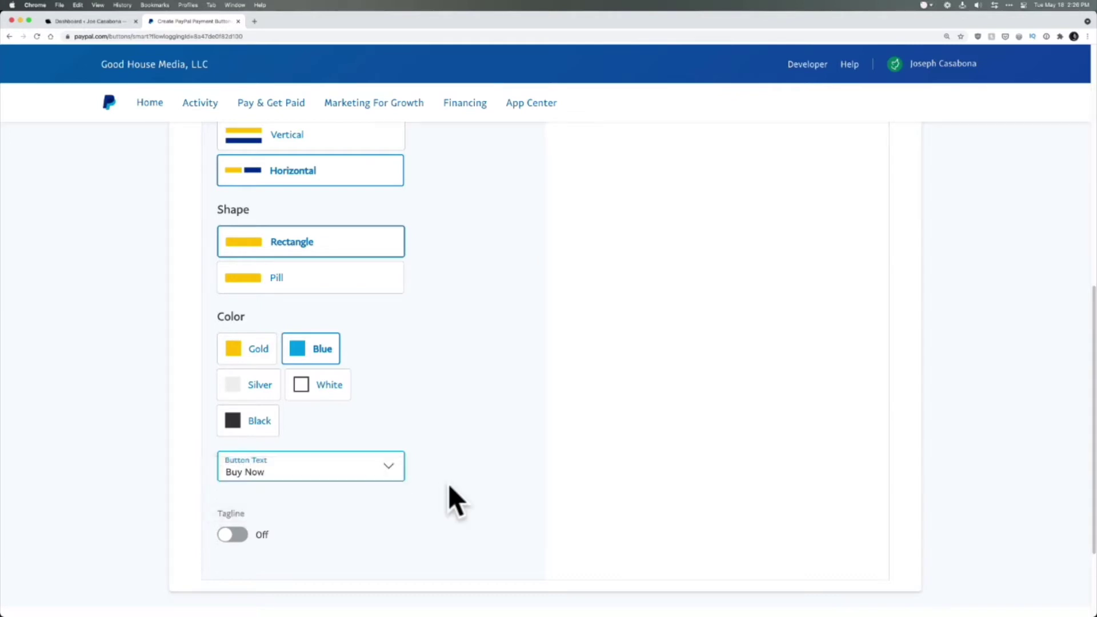
{"action": "scroll", "coordinate": [450, 486], "scroll_direction": "up", "scroll_amount": 7}
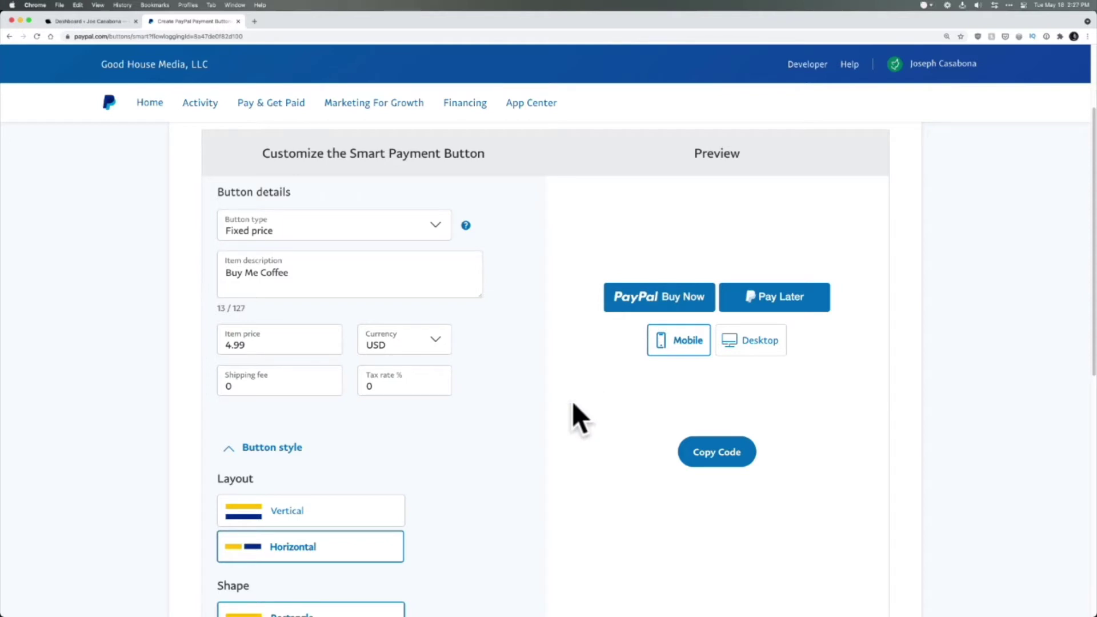
{"action": "left_click", "coordinate": [718, 461]}
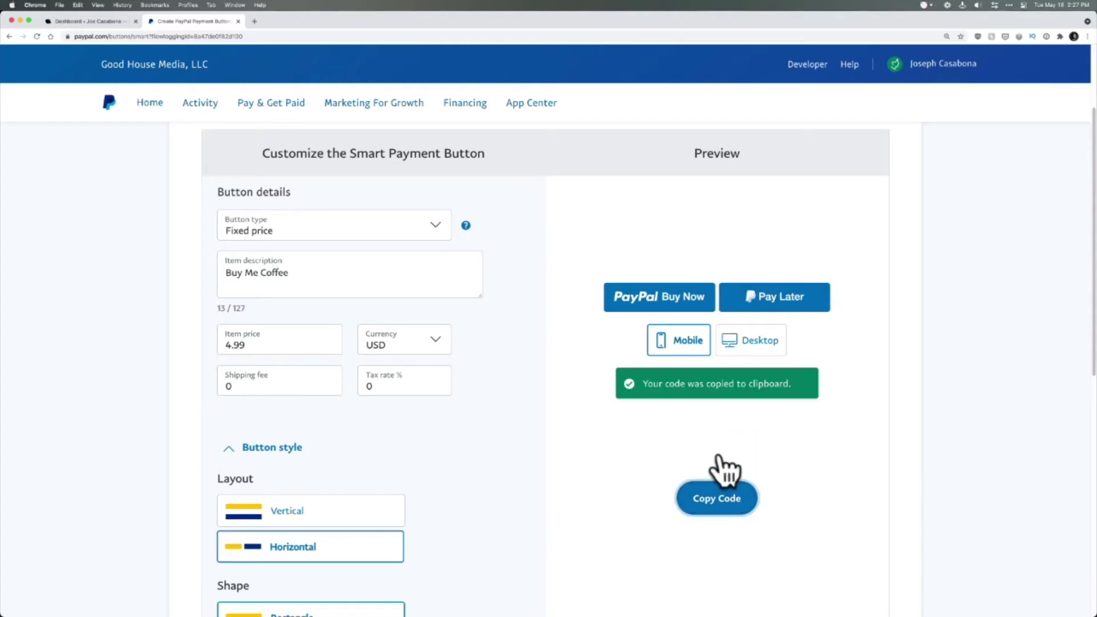
Switch to the WordPress dashboard and create a new page titled "Buy Me Coffee".
{"action": "left_click", "coordinate": [78, 24]}
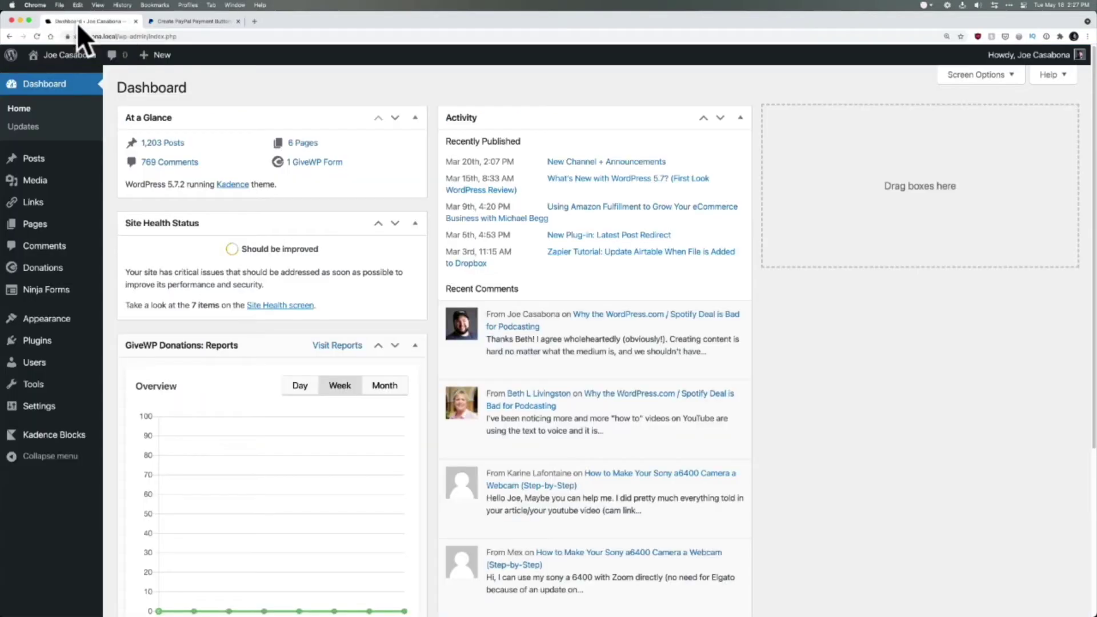
{"action": "mouse_move", "coordinate": [41, 226]}
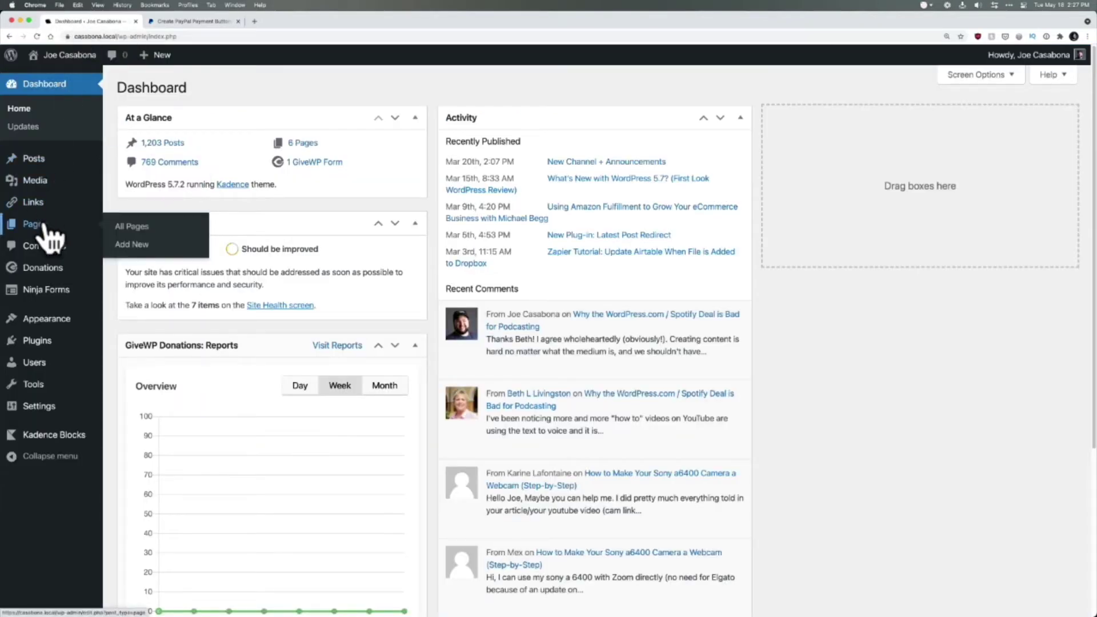
{"action": "left_click", "coordinate": [132, 245]}
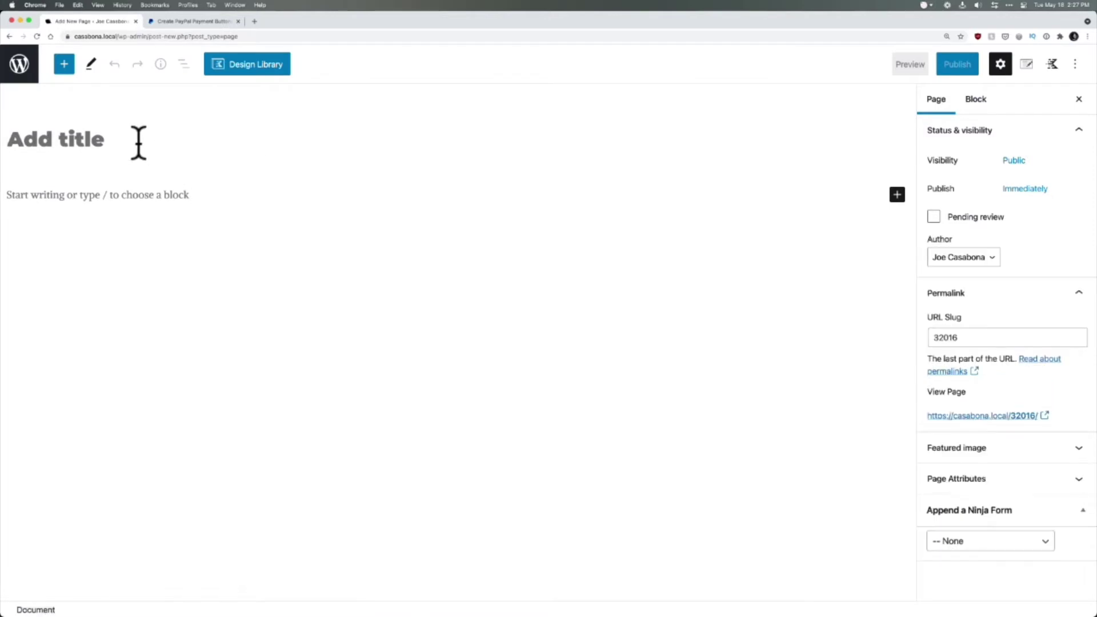
{"action": "type", "text": "Buy Me Coffee"}
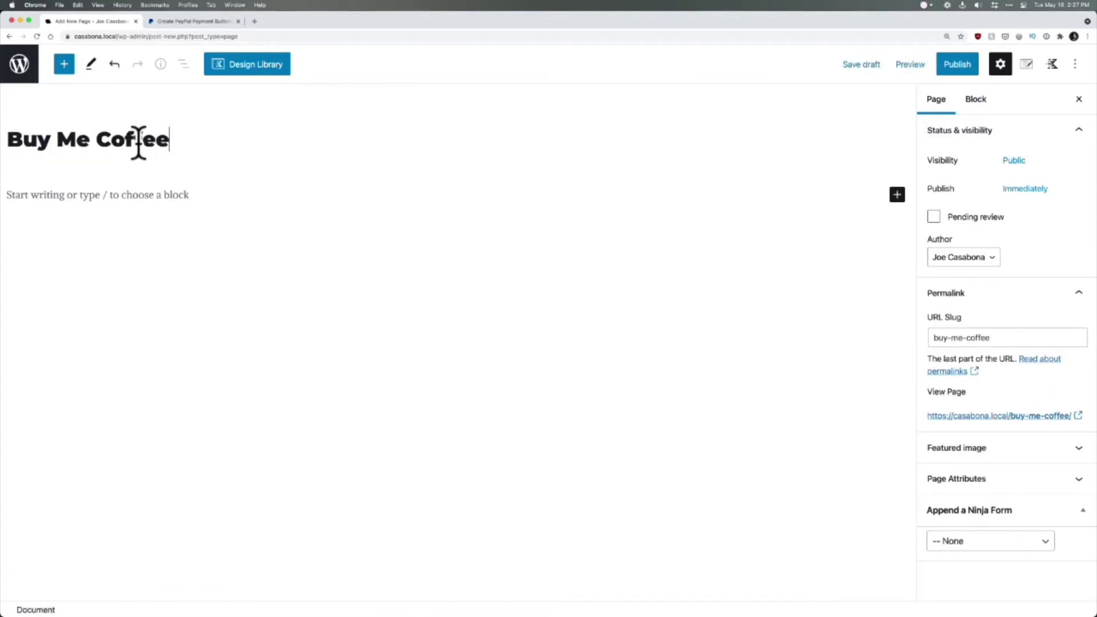
Add a Custom HTML block below the page title and paste the copied PayPal button code into it.
{"action": "key", "text": "Return"}
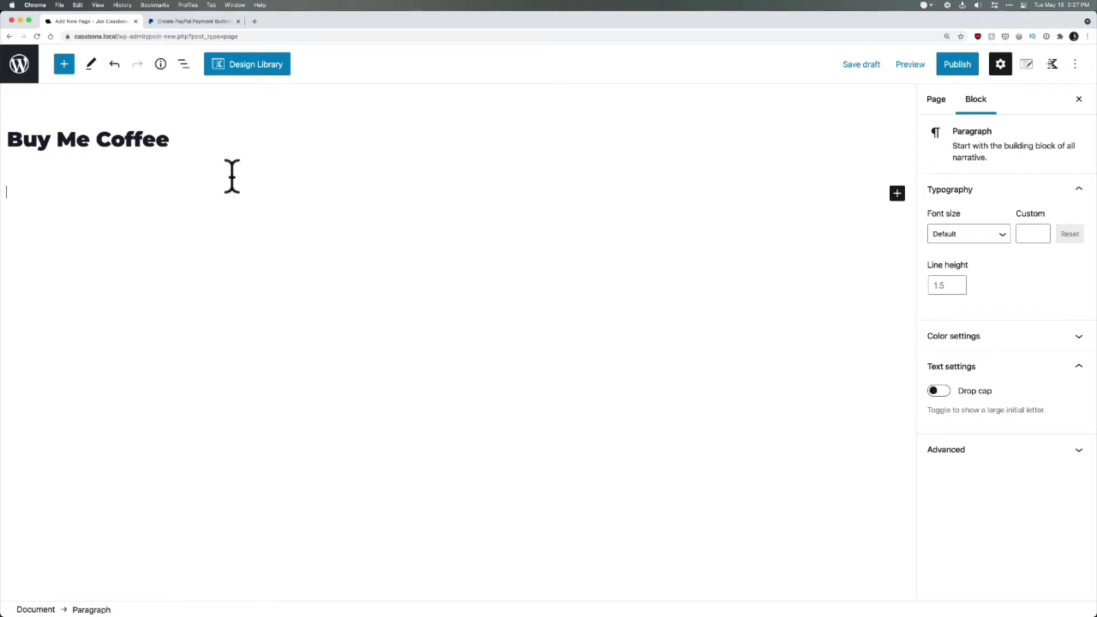
{"action": "type", "text": "/htm"}
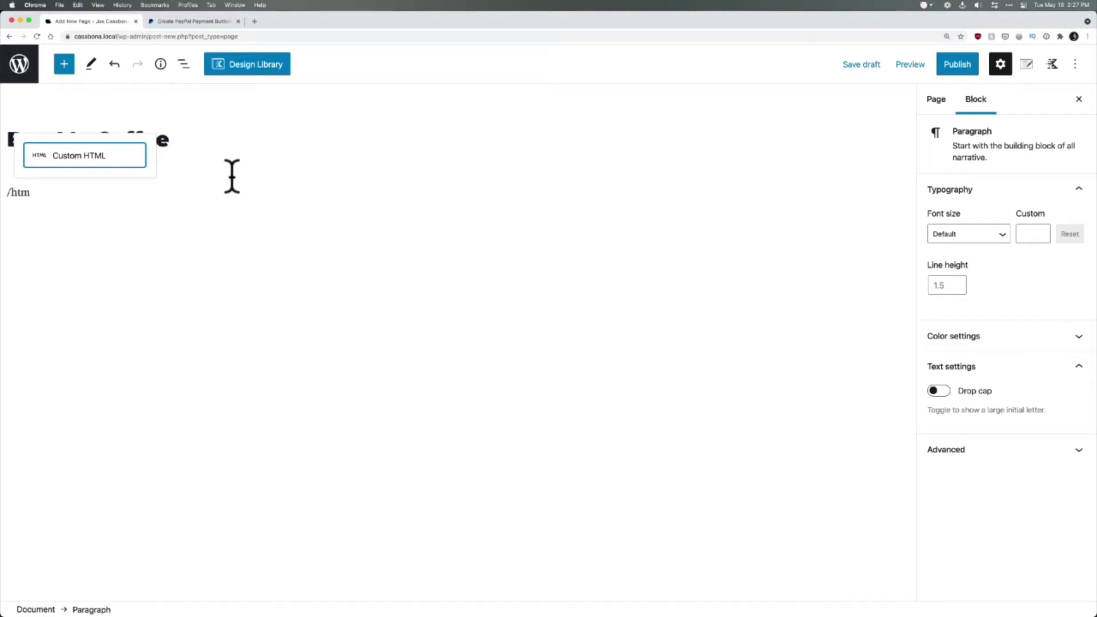
{"action": "left_click", "coordinate": [96, 159]}
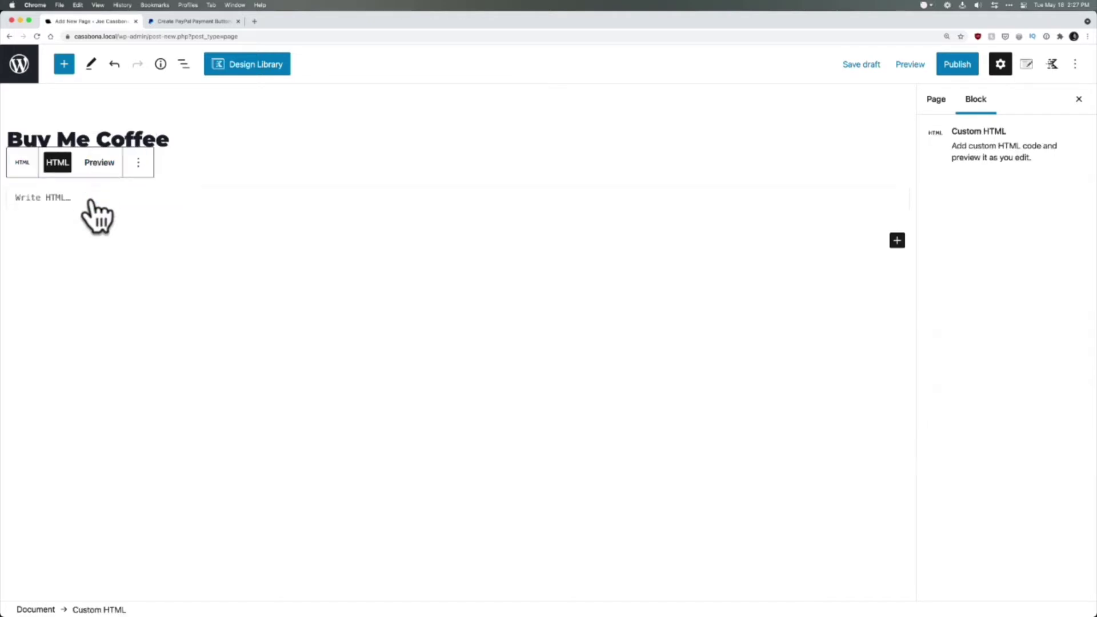
{"action": "key", "text": "ctrl+v"}
{"action": "scroll", "coordinate": [131, 320], "scroll_direction": "up", "scroll_amount": 10}
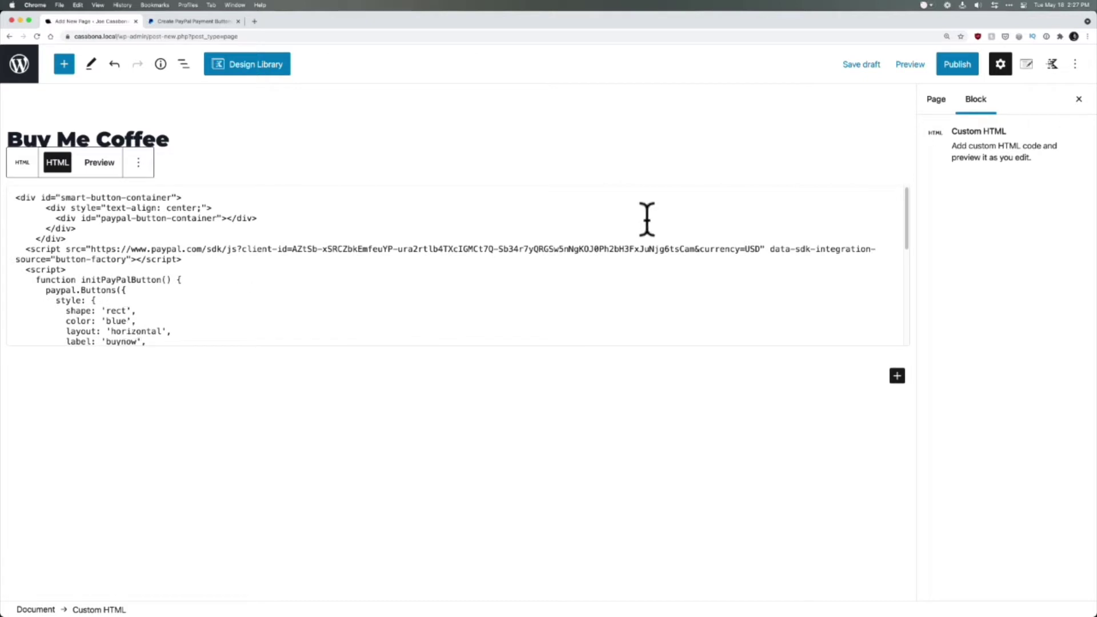
Publish the "Buy Me Coffee" page and open the live page.
{"action": "left_click", "coordinate": [963, 69]}
{"action": "left_click", "coordinate": [964, 71]}
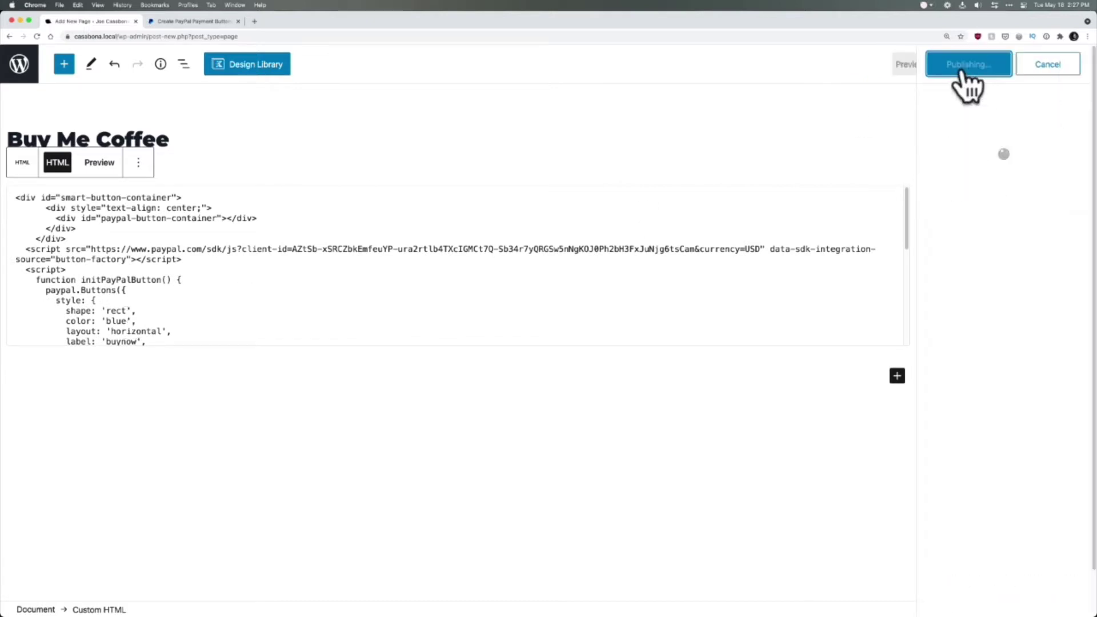
{"action": "left_click", "coordinate": [123, 574]}
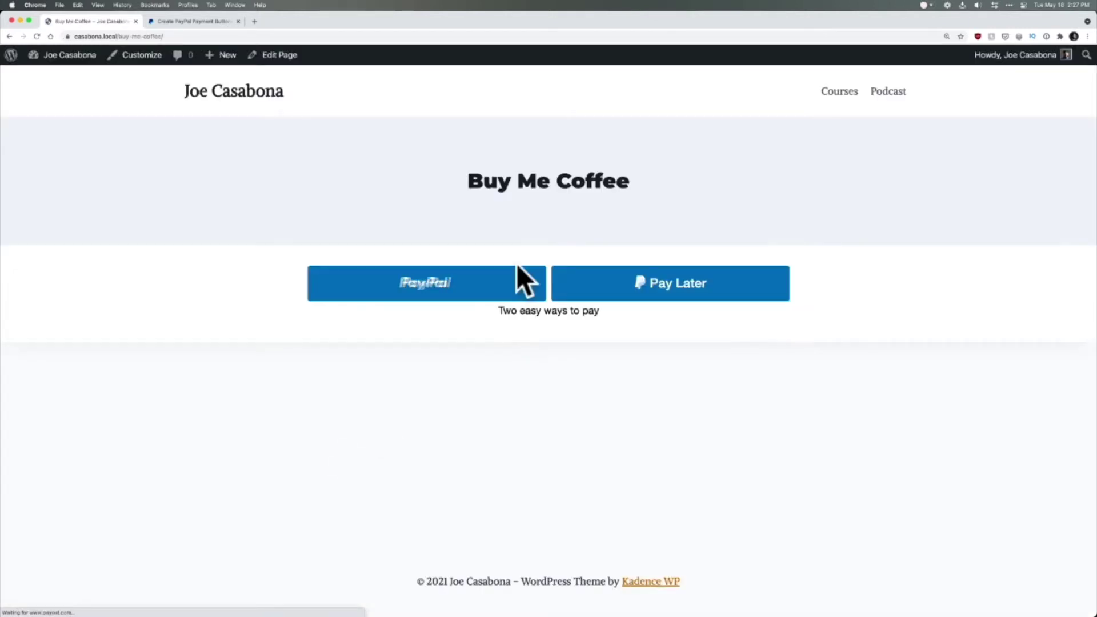
Test the PayPal Buy Now button, look over the checkout window and close it.
{"action": "left_click", "coordinate": [467, 284]}
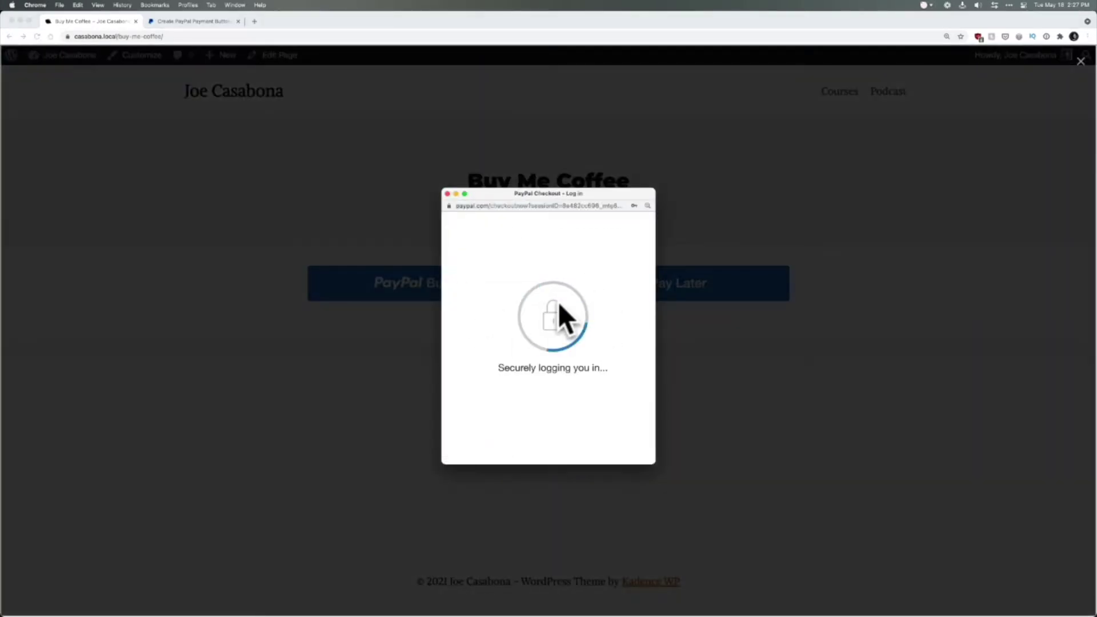
{"action": "scroll", "coordinate": [560, 310], "scroll_direction": "down", "scroll_amount": 2}
{"action": "scroll", "coordinate": [560, 310], "scroll_direction": "up", "scroll_amount": 2}
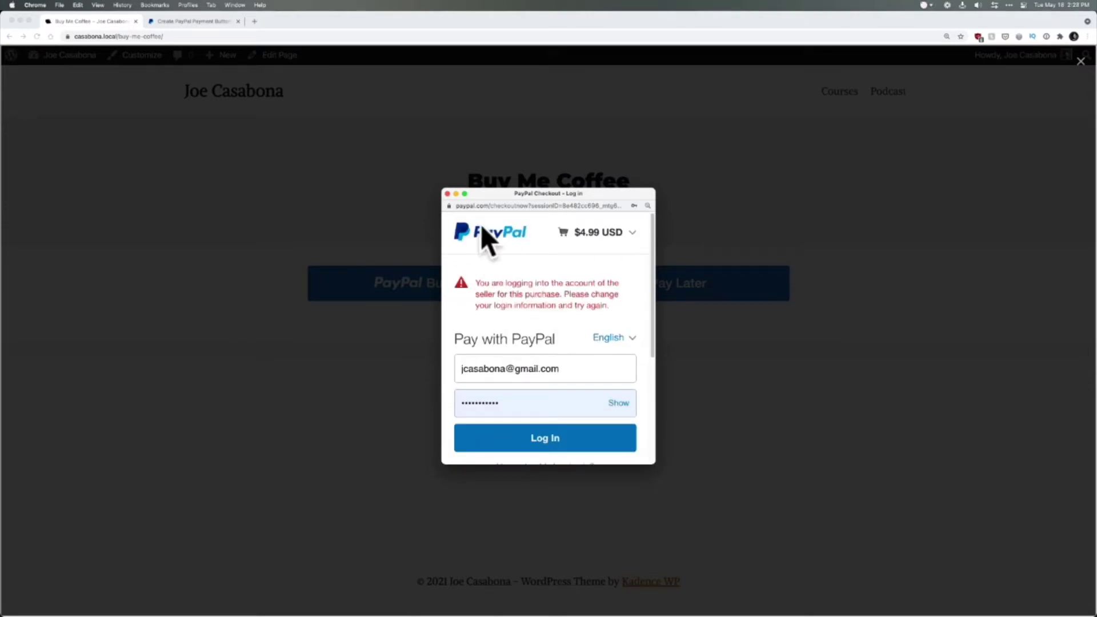
{"action": "left_click", "coordinate": [447, 194]}
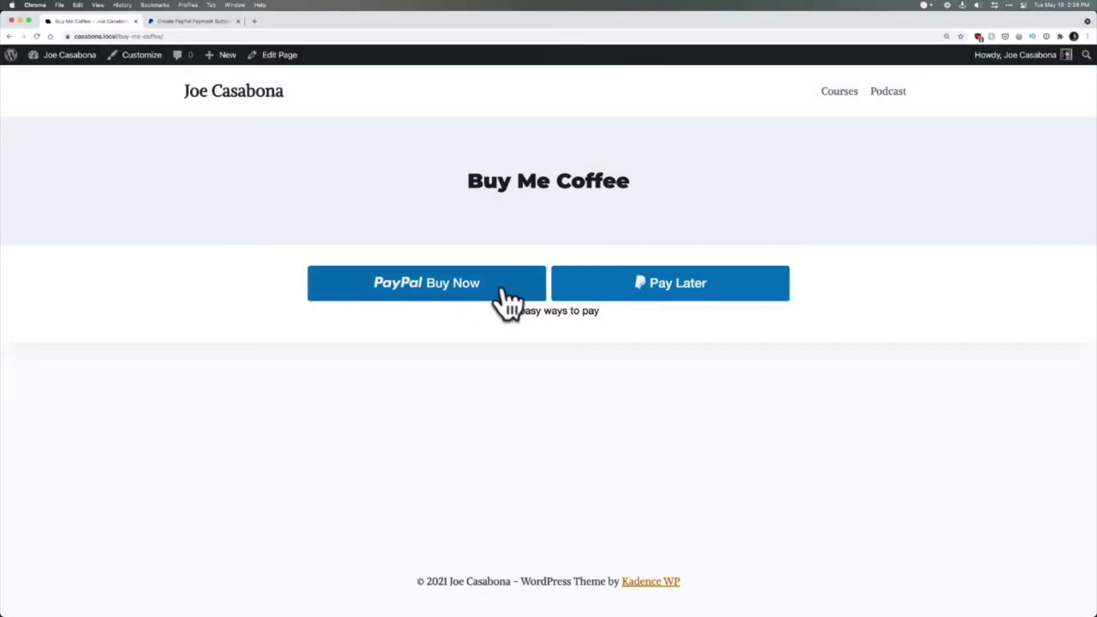
Add a "$4.99" paragraph in Large font size above the button code, update the page and view it live.
{"action": "left_click", "coordinate": [269, 57]}
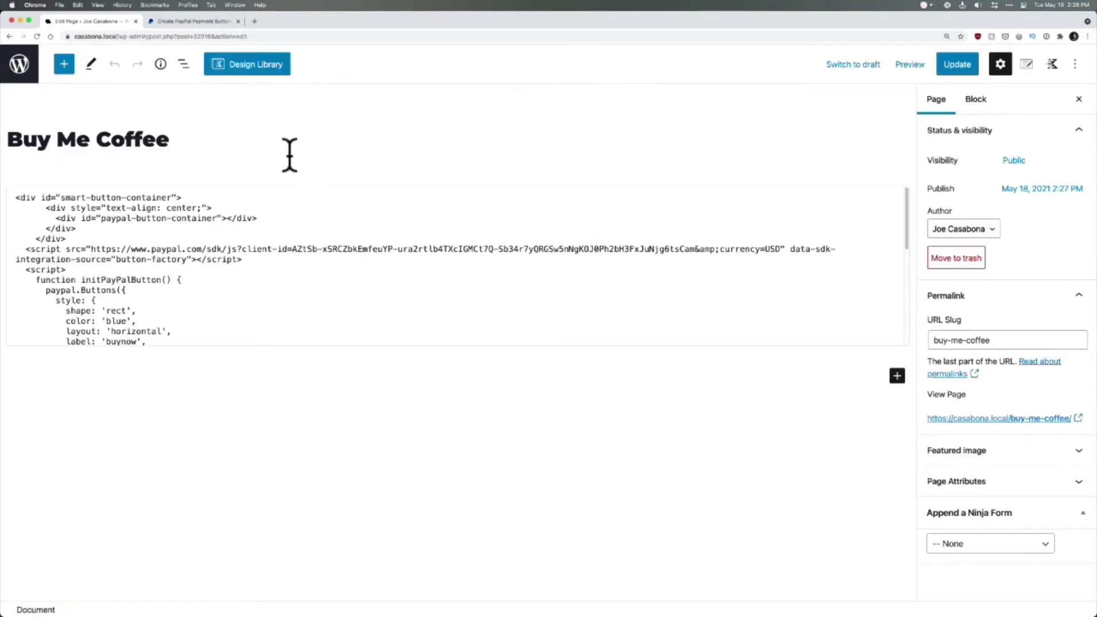
{"action": "key", "text": "Return"}
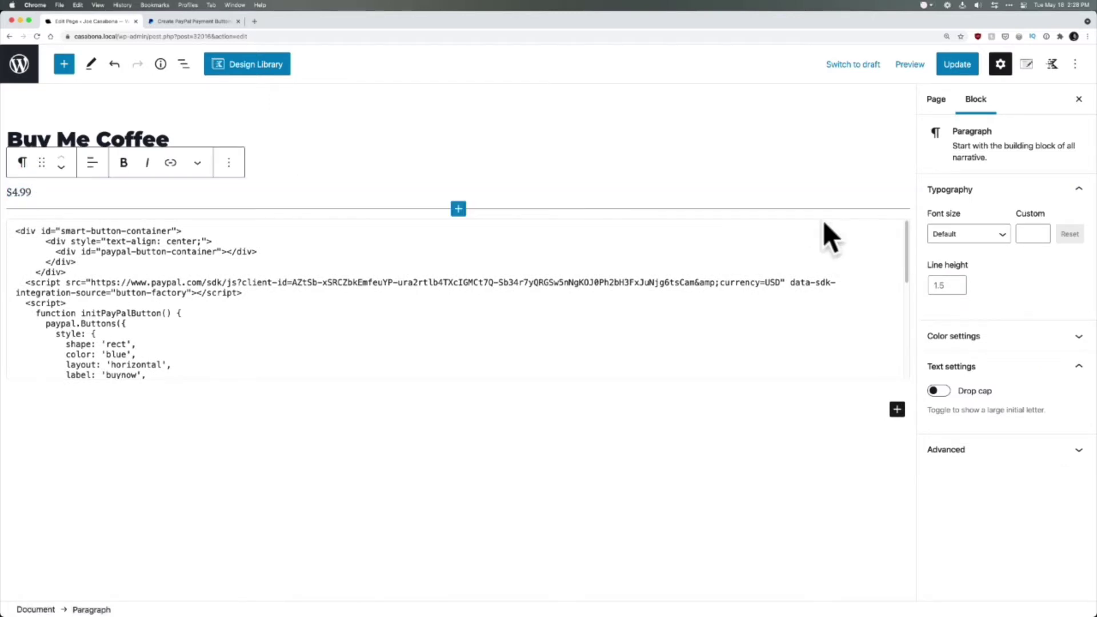
{"action": "left_click", "coordinate": [978, 245]}
{"action": "left_click", "coordinate": [950, 366]}
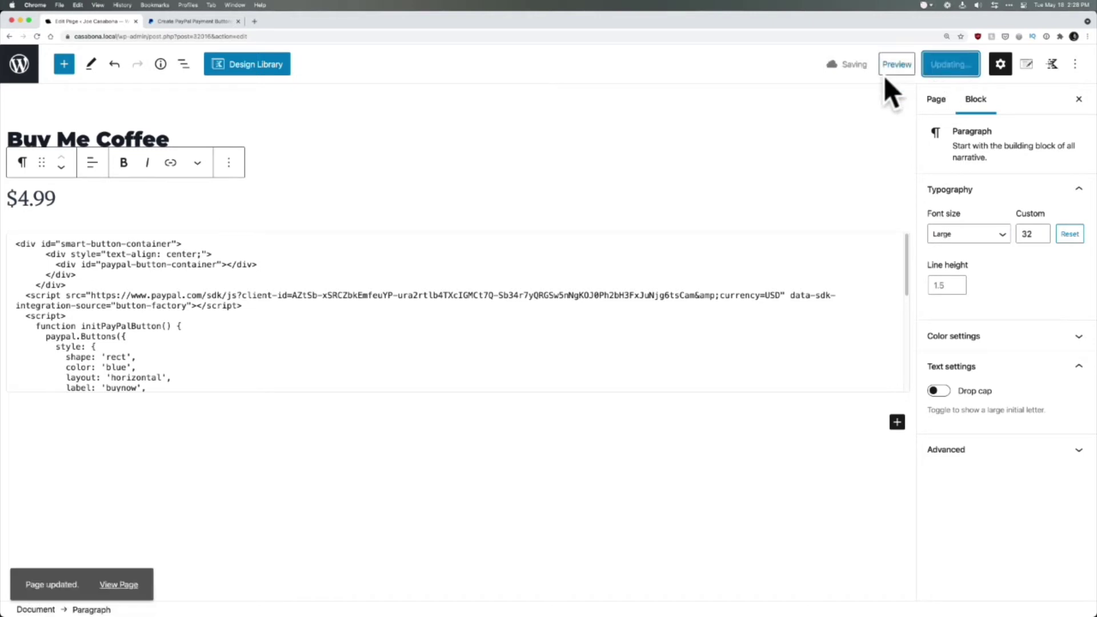
{"action": "left_click", "coordinate": [126, 576]}
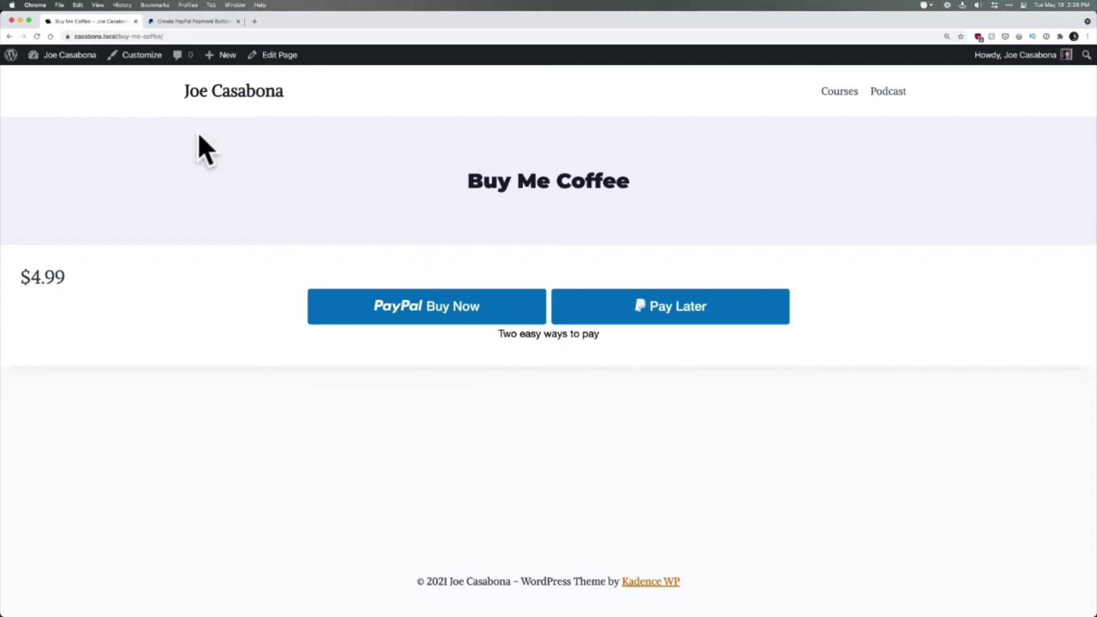
Go to the donation forms in the site's dashboard and create a new form titled "Donate to the Cause!".
{"action": "mouse_move", "coordinate": [63, 55]}
{"action": "left_click", "coordinate": [64, 79]}
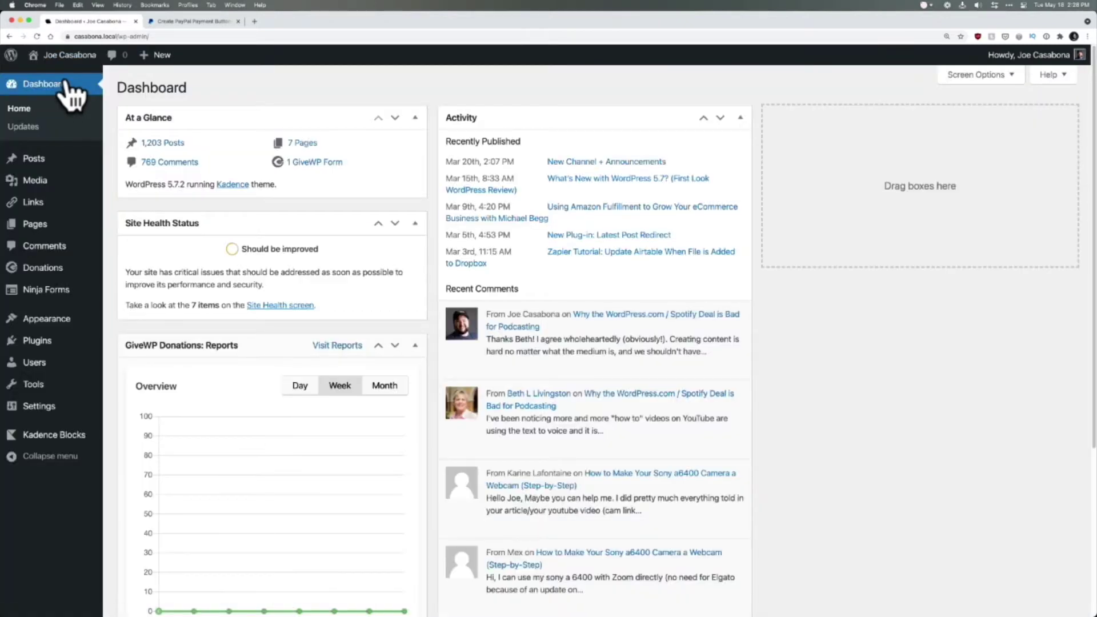
{"action": "mouse_move", "coordinate": [70, 267]}
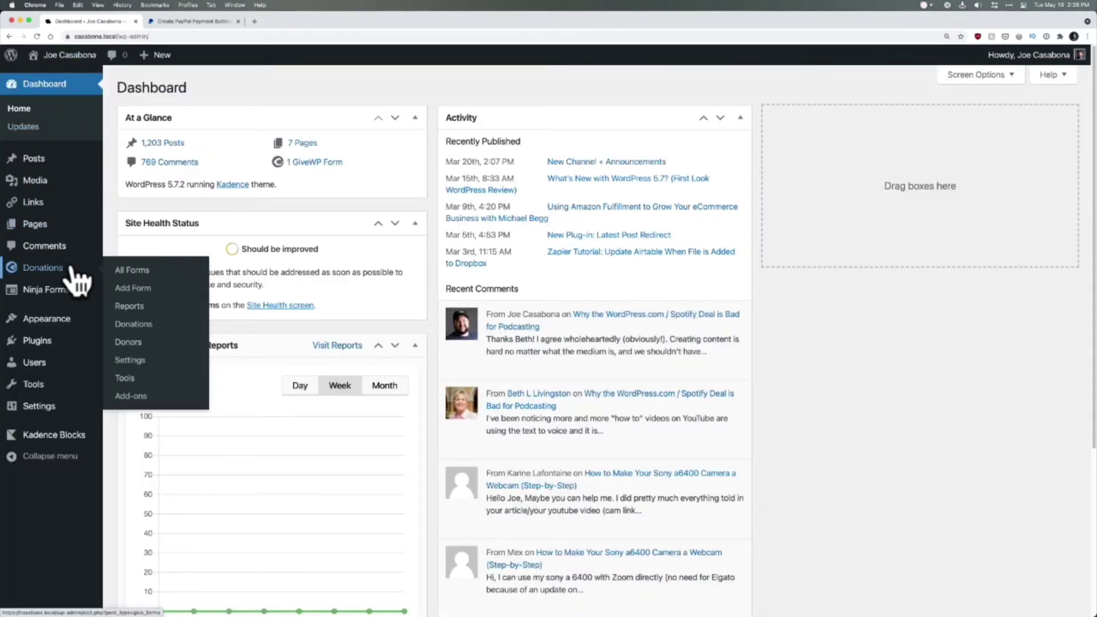
{"action": "left_click", "coordinate": [66, 270]}
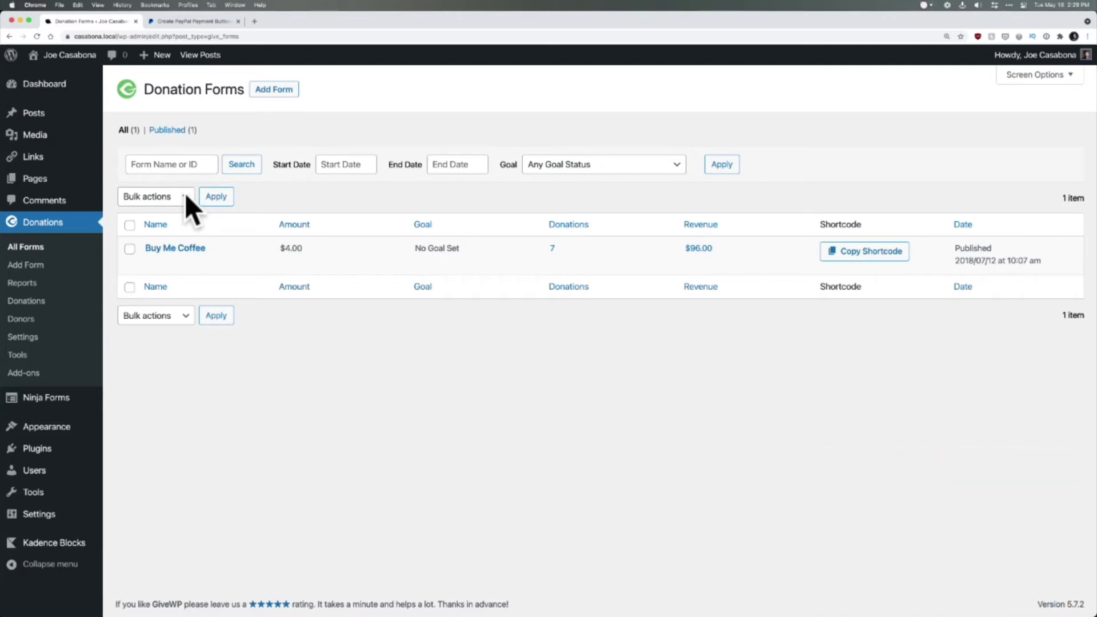
{"action": "left_click", "coordinate": [265, 91]}
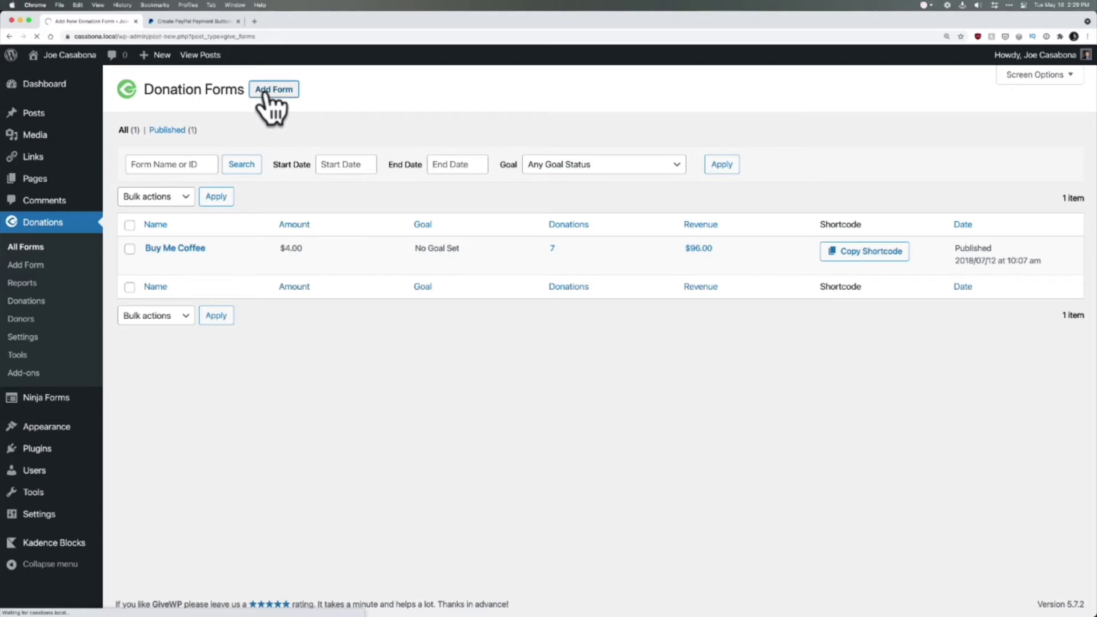
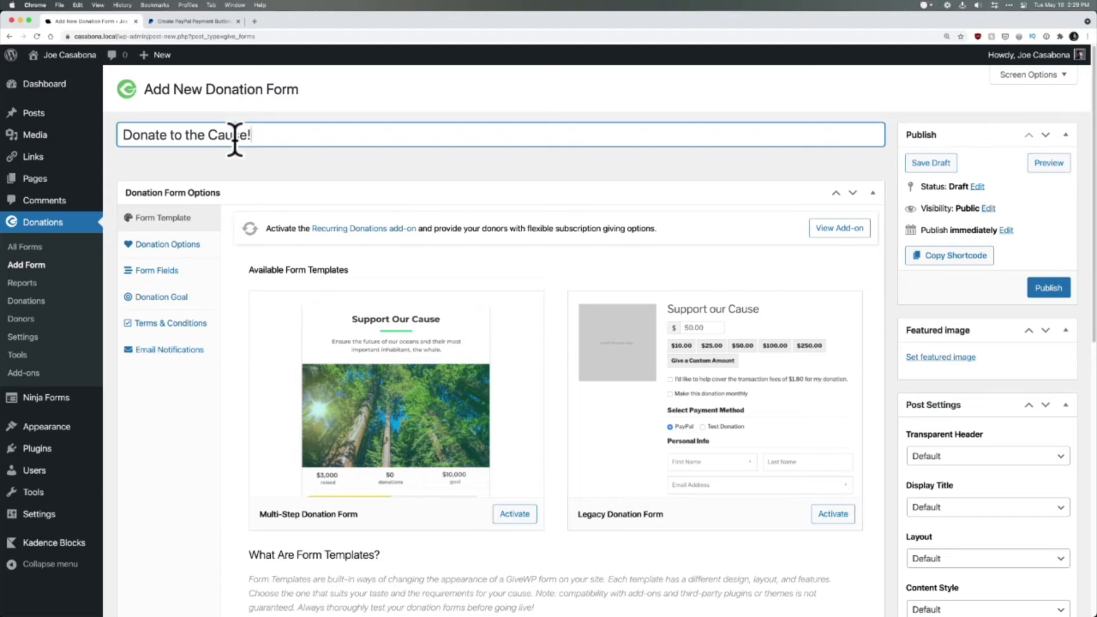
Activate the Multi-Step Donation Form template for the new donation form.
{"action": "scroll", "coordinate": [280, 244], "scroll_direction": "down", "scroll_amount": 1}
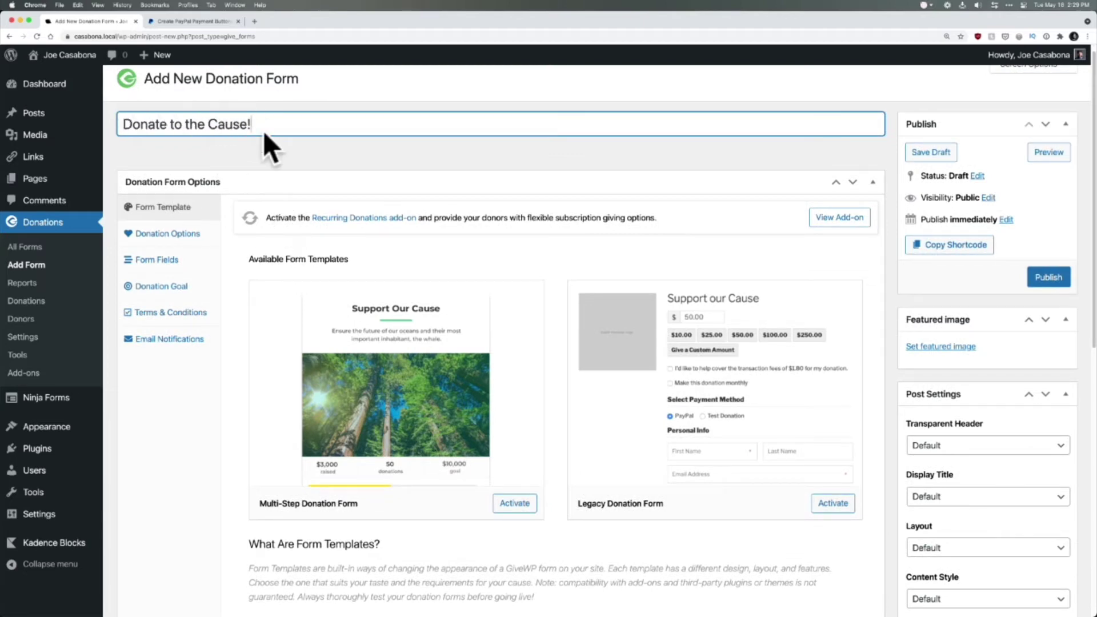
{"action": "scroll", "coordinate": [289, 171], "scroll_direction": "down", "scroll_amount": 2}
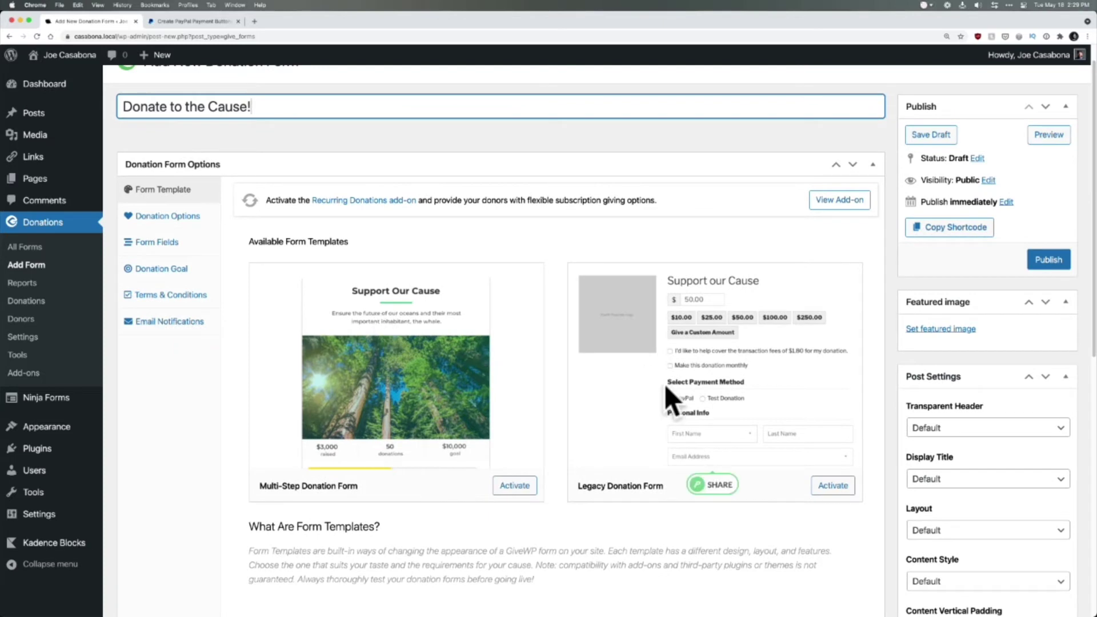
{"action": "scroll", "coordinate": [533, 486], "scroll_direction": "down", "scroll_amount": 1}
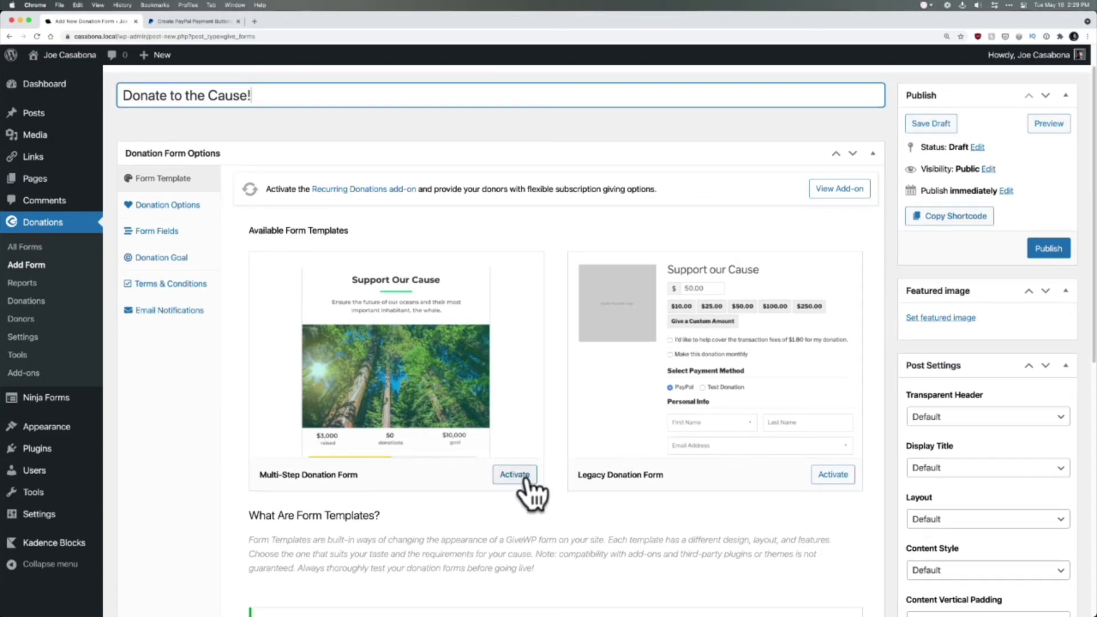
{"action": "left_click", "coordinate": [514, 478]}
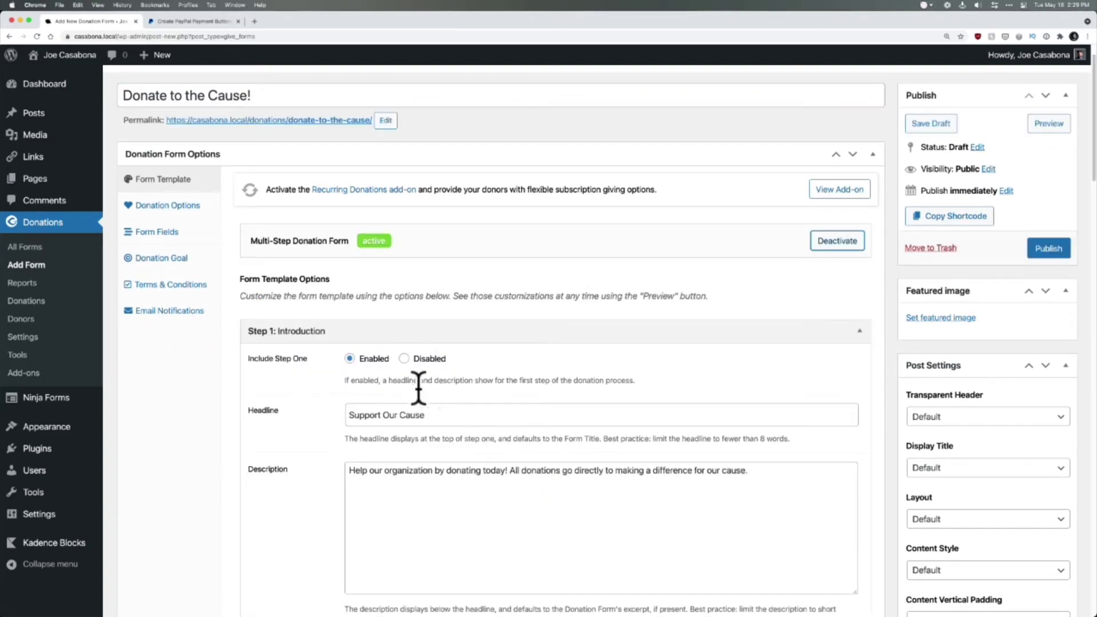
Review the template's introduction, payment amount and payment information settings.
{"action": "scroll", "coordinate": [421, 432], "scroll_direction": "down", "scroll_amount": 1}
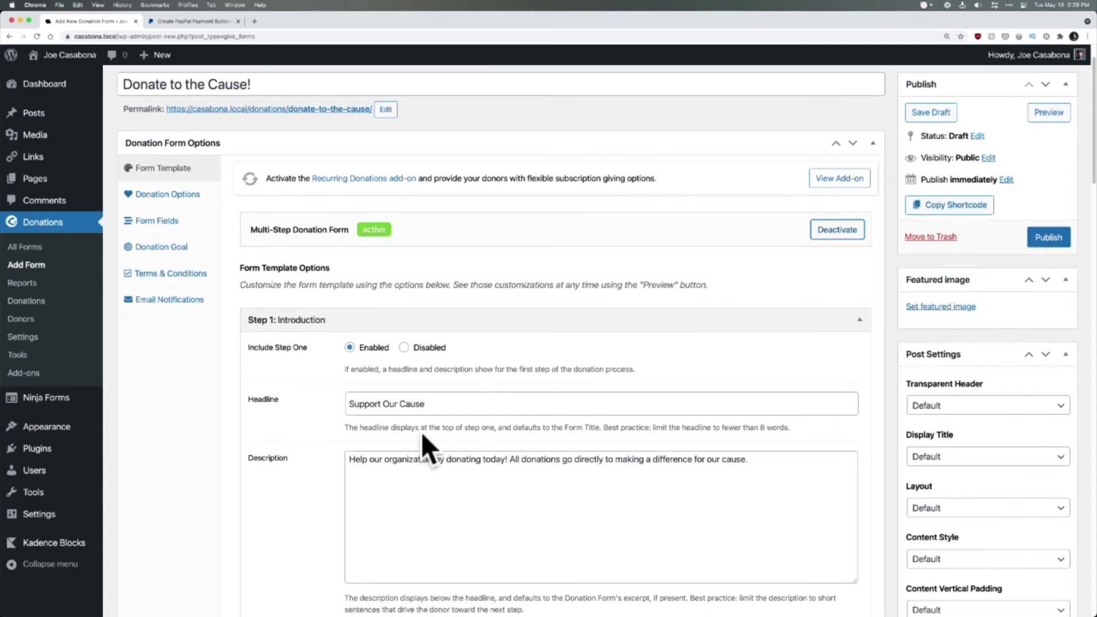
{"action": "scroll", "coordinate": [390, 438], "scroll_direction": "down", "scroll_amount": 6}
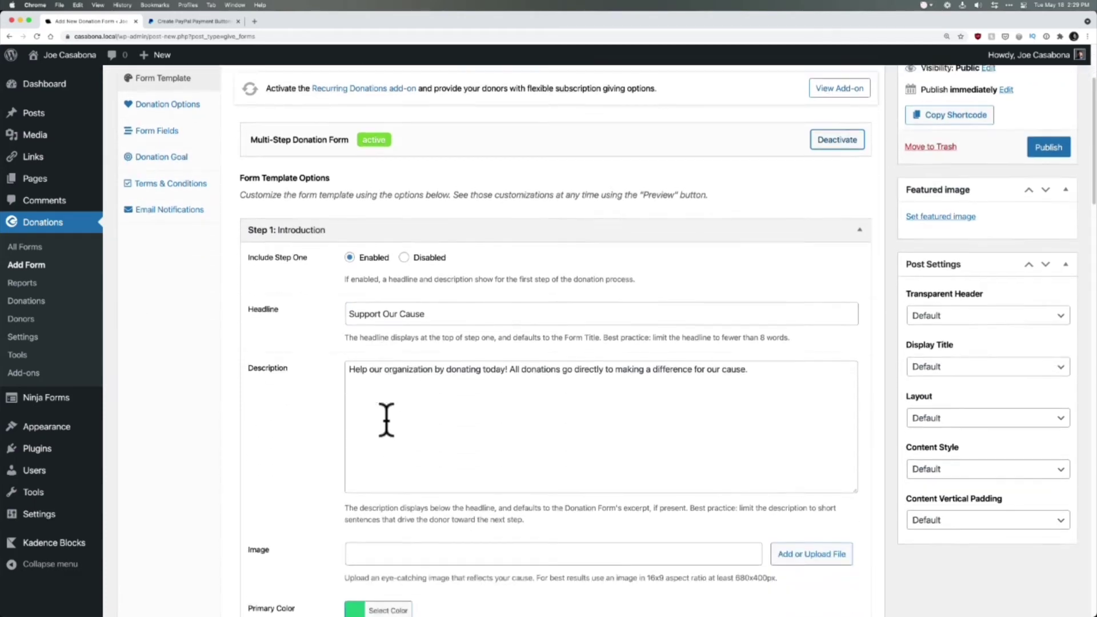
{"action": "scroll", "coordinate": [387, 420], "scroll_direction": "down", "scroll_amount": 2}
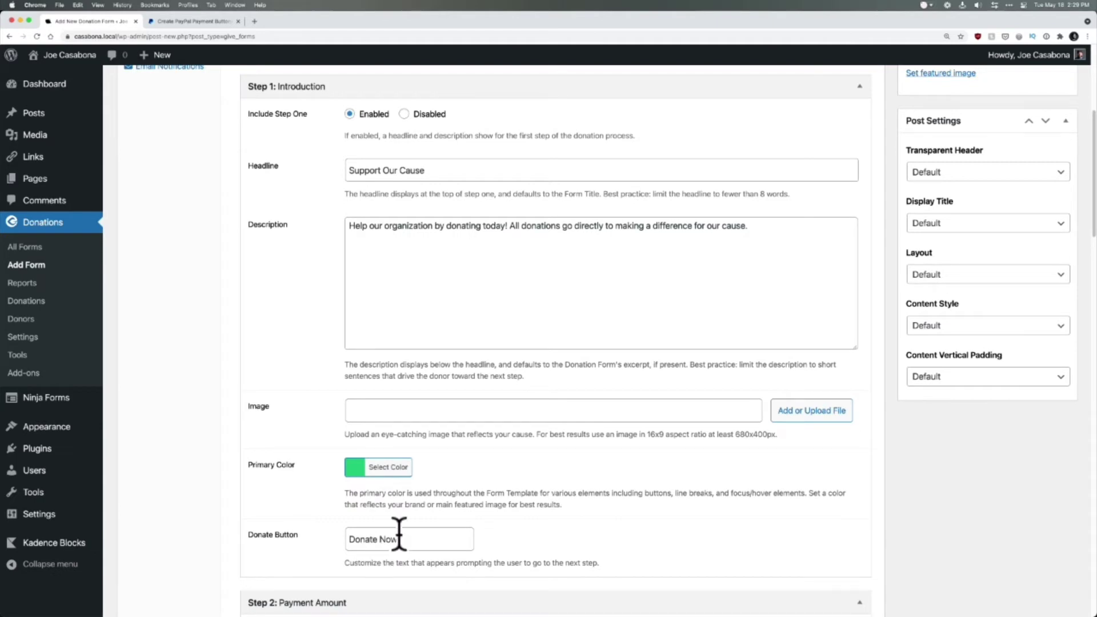
{"action": "scroll", "coordinate": [397, 532], "scroll_direction": "down", "scroll_amount": 5}
{"action": "scroll", "coordinate": [400, 531], "scroll_direction": "down", "scroll_amount": 1}
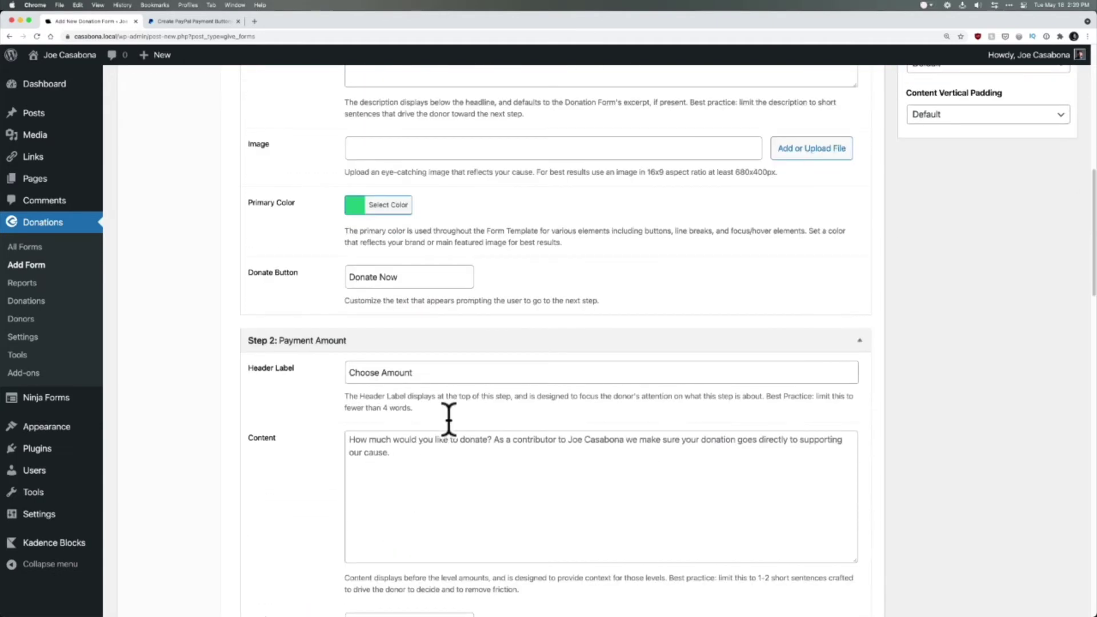
{"action": "left_click", "coordinate": [448, 373]}
{"action": "scroll", "coordinate": [431, 423], "scroll_direction": "down", "scroll_amount": 3}
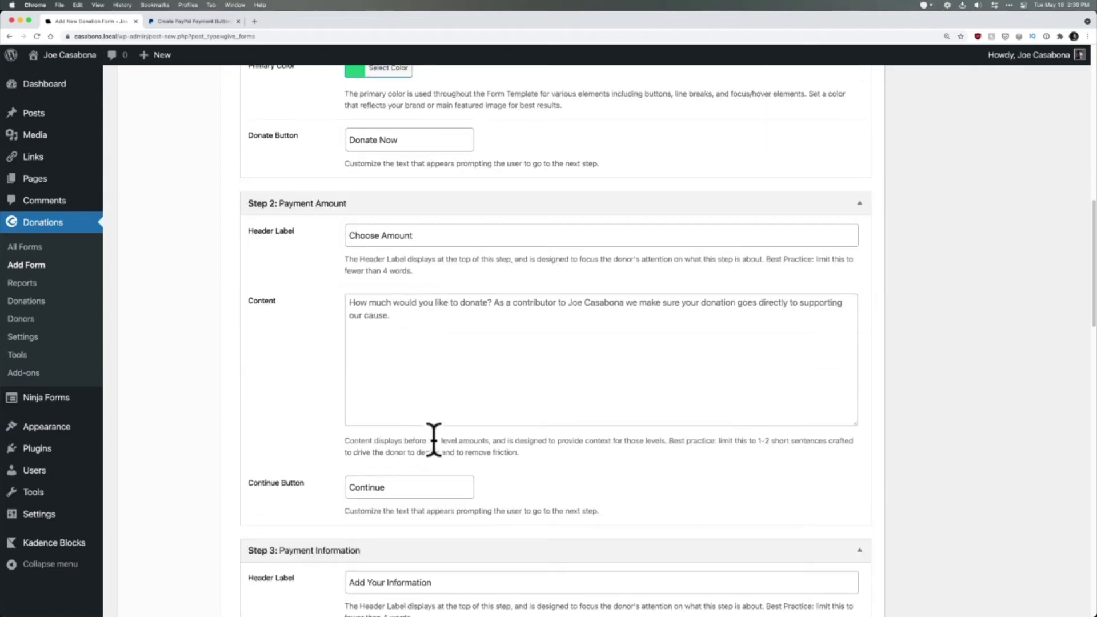
{"action": "scroll", "coordinate": [434, 440], "scroll_direction": "up", "scroll_amount": 10}
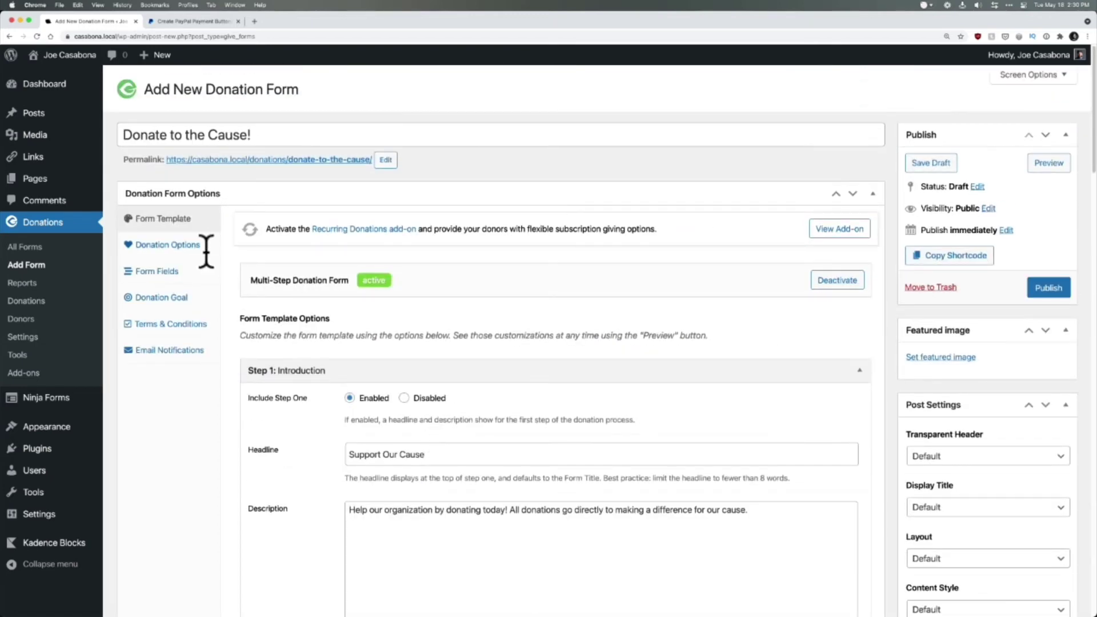
Open the form's donation options, compare Set Donation with Multi-level Donation, and examine the donation levels.
{"action": "left_click", "coordinate": [183, 247]}
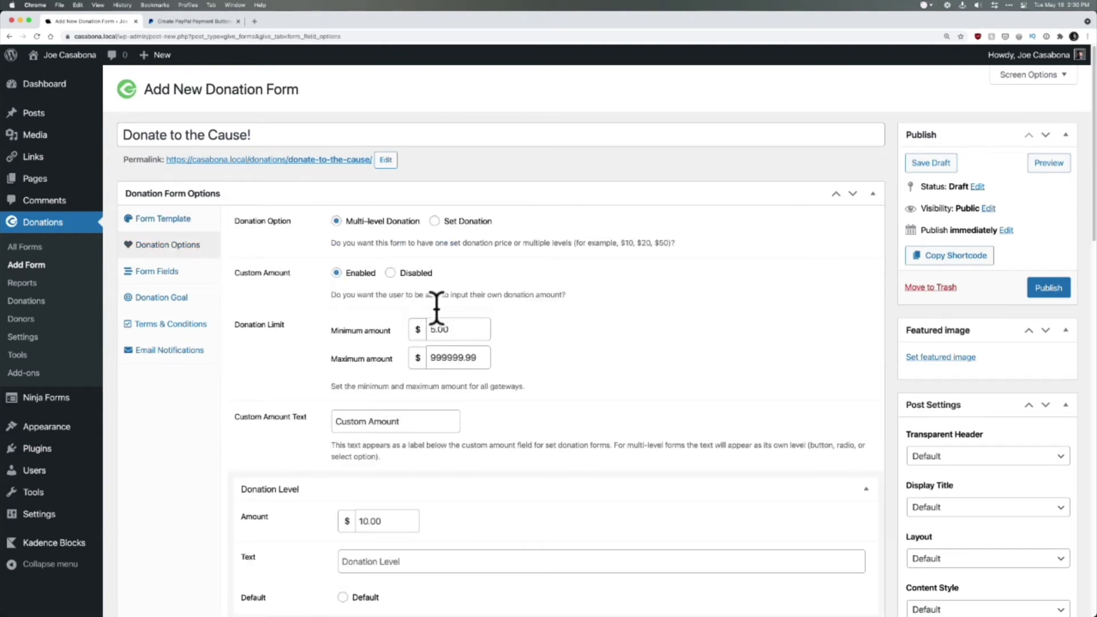
{"action": "left_click", "coordinate": [448, 222]}
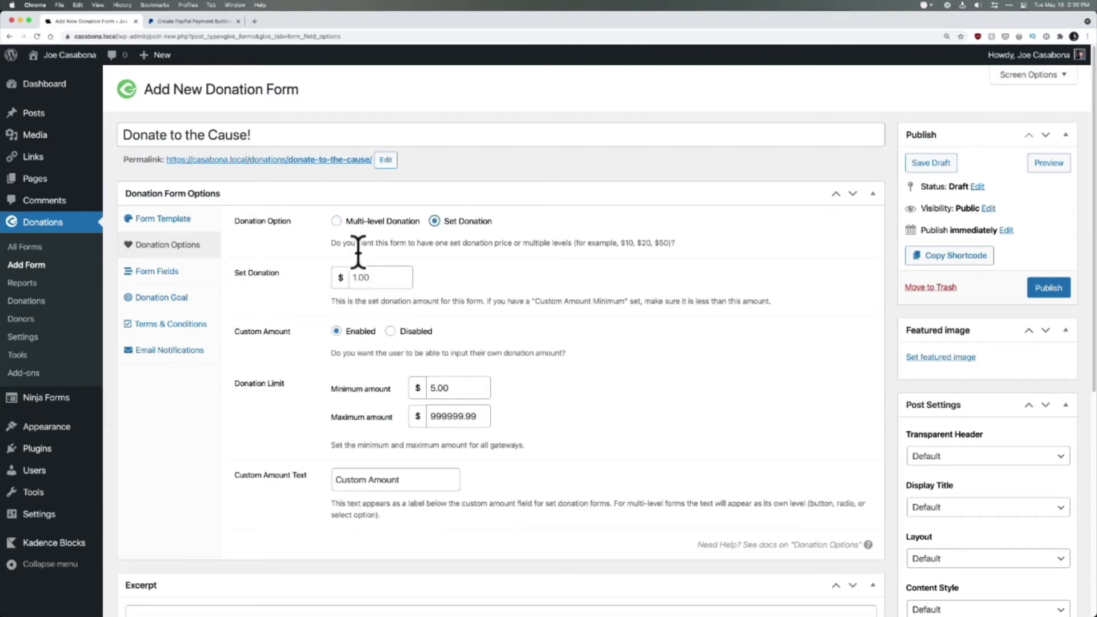
{"action": "left_click", "coordinate": [362, 221]}
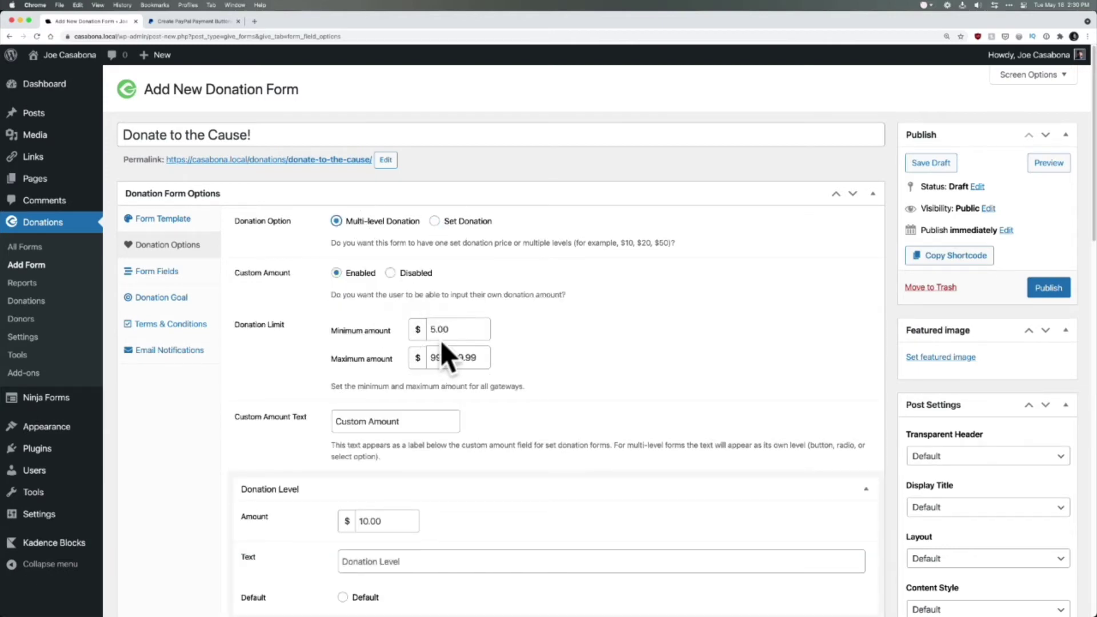
{"action": "scroll", "coordinate": [411, 423], "scroll_direction": "down", "scroll_amount": 3}
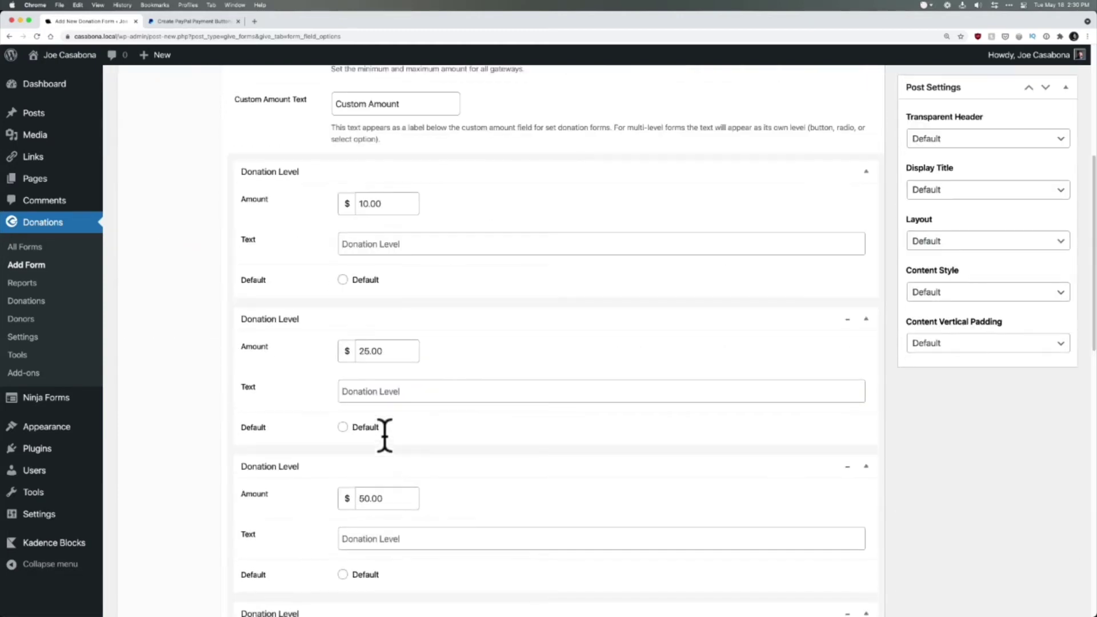
{"action": "scroll", "coordinate": [385, 433], "scroll_direction": "down", "scroll_amount": 5}
{"action": "scroll", "coordinate": [385, 433], "scroll_direction": "up", "scroll_amount": 8}
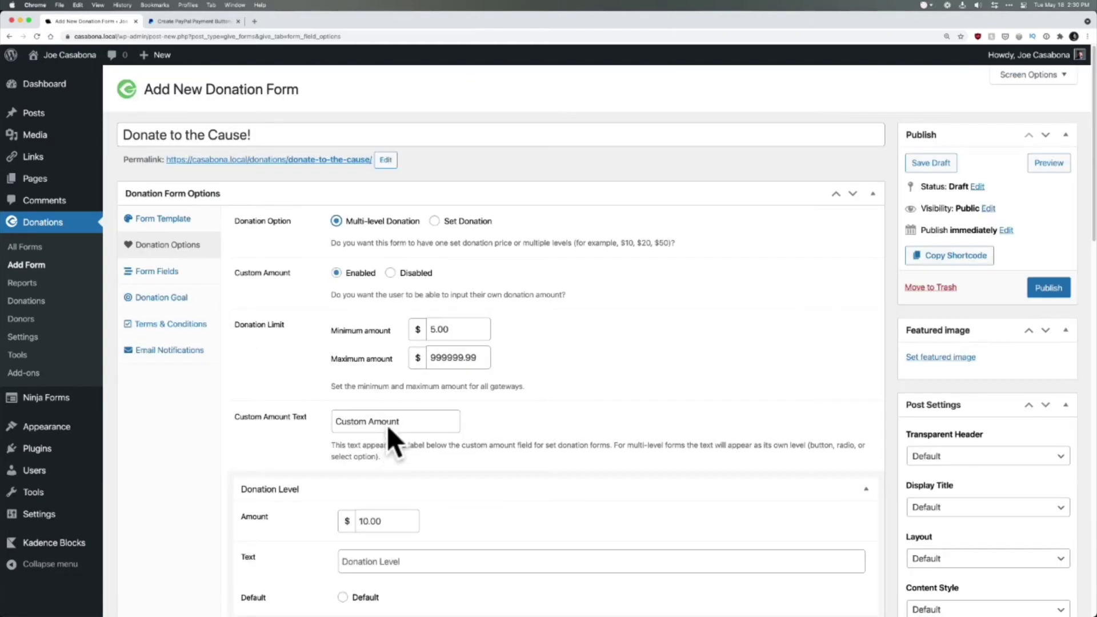
Choose Set Donation for the form and set the donation amount to $4.99.
{"action": "left_click", "coordinate": [452, 221]}
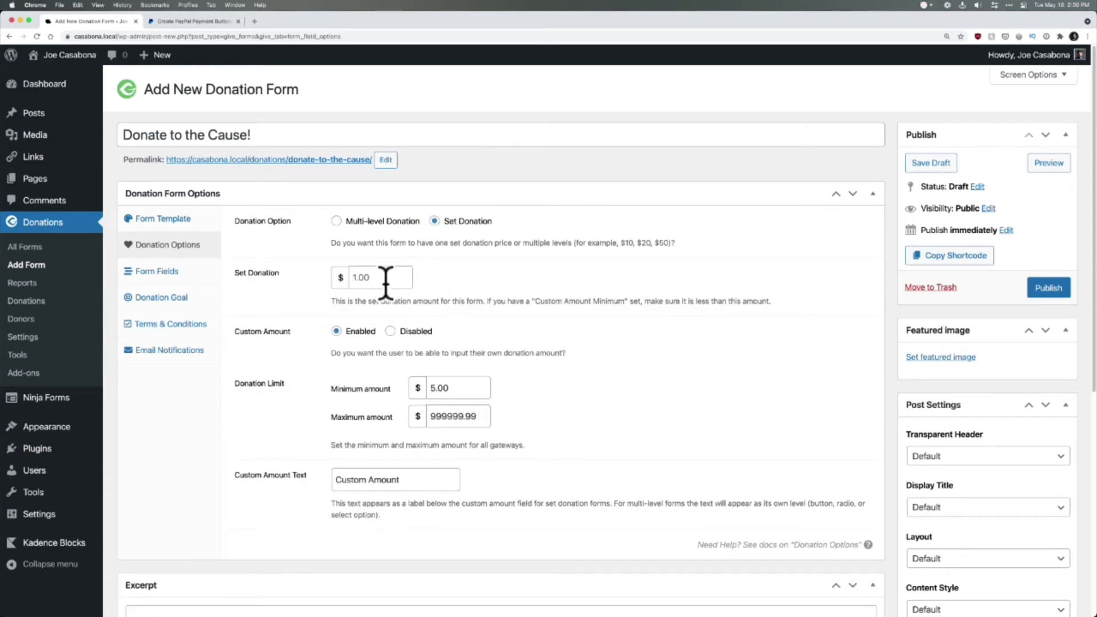
{"action": "type", "text": "4.99"}
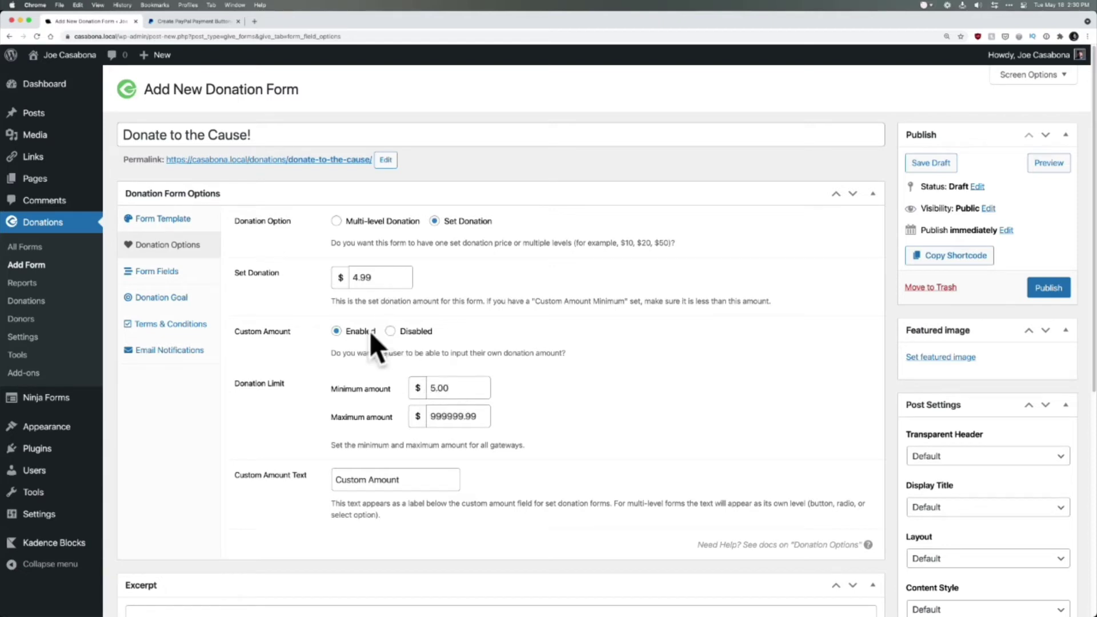
Compare the disabled and enabled Custom Amount settings, and review the form field options and default gateway choices.
{"action": "left_click", "coordinate": [391, 331]}
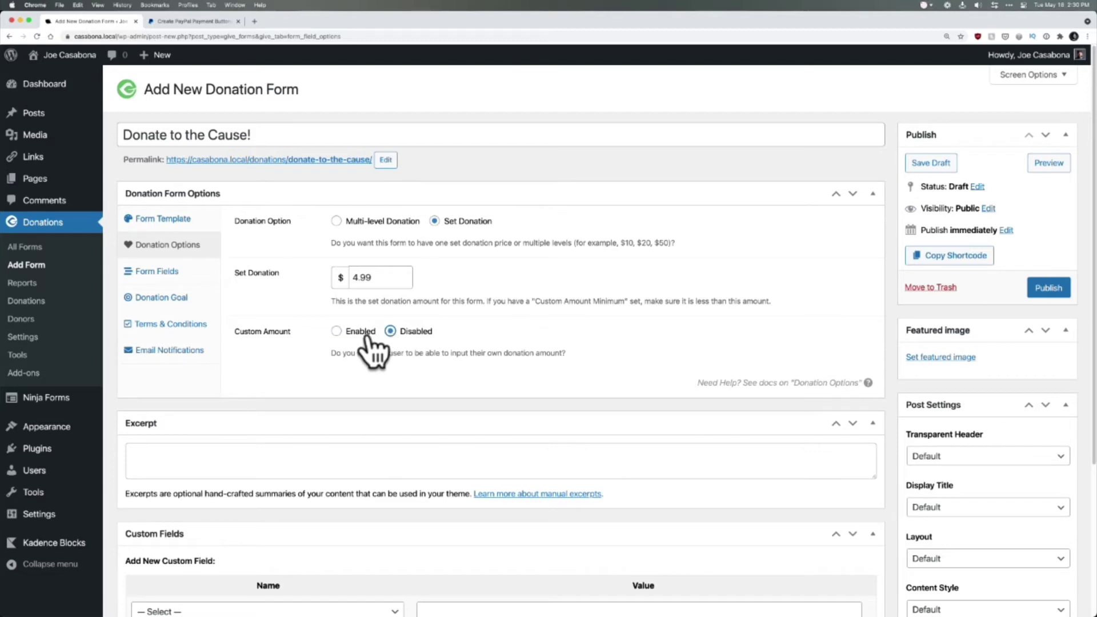
{"action": "left_click", "coordinate": [365, 332]}
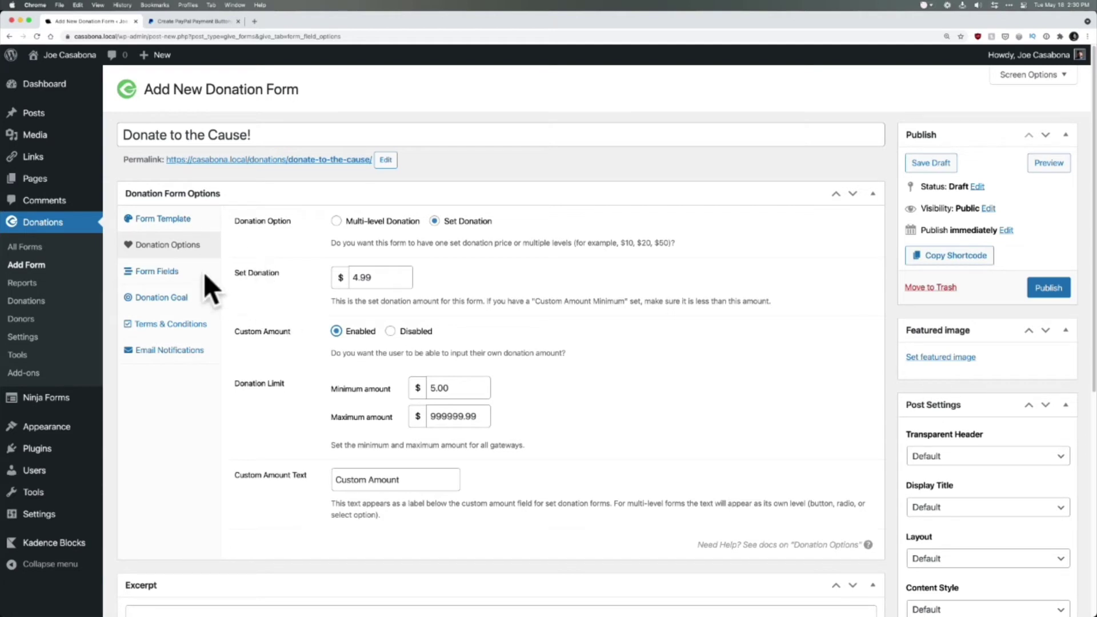
{"action": "left_click", "coordinate": [179, 274]}
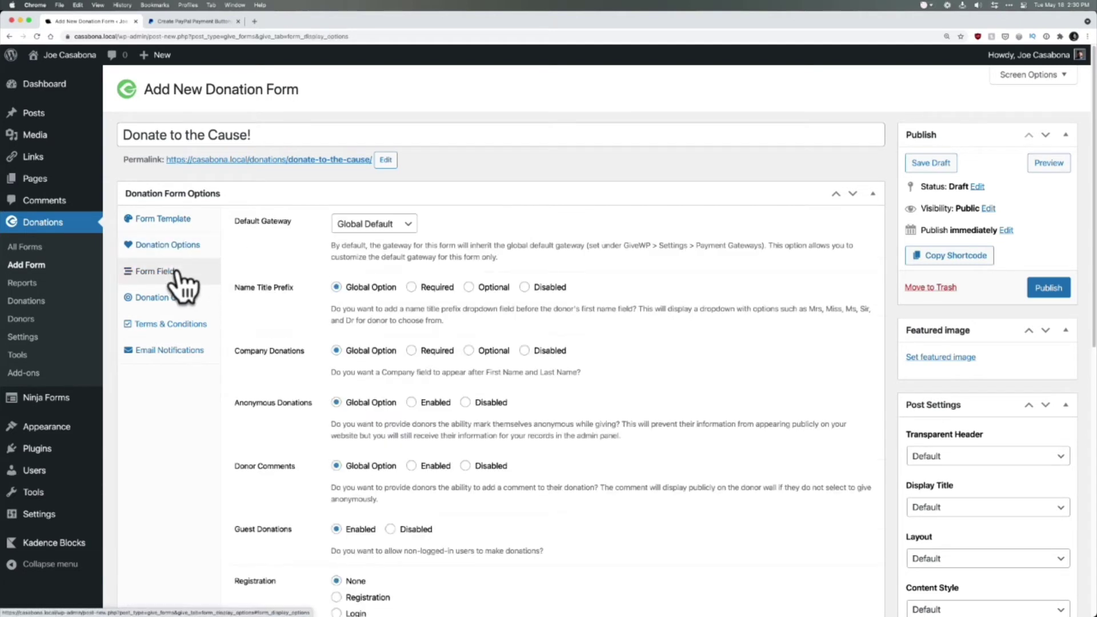
{"action": "scroll", "coordinate": [300, 411], "scroll_direction": "down", "scroll_amount": 1}
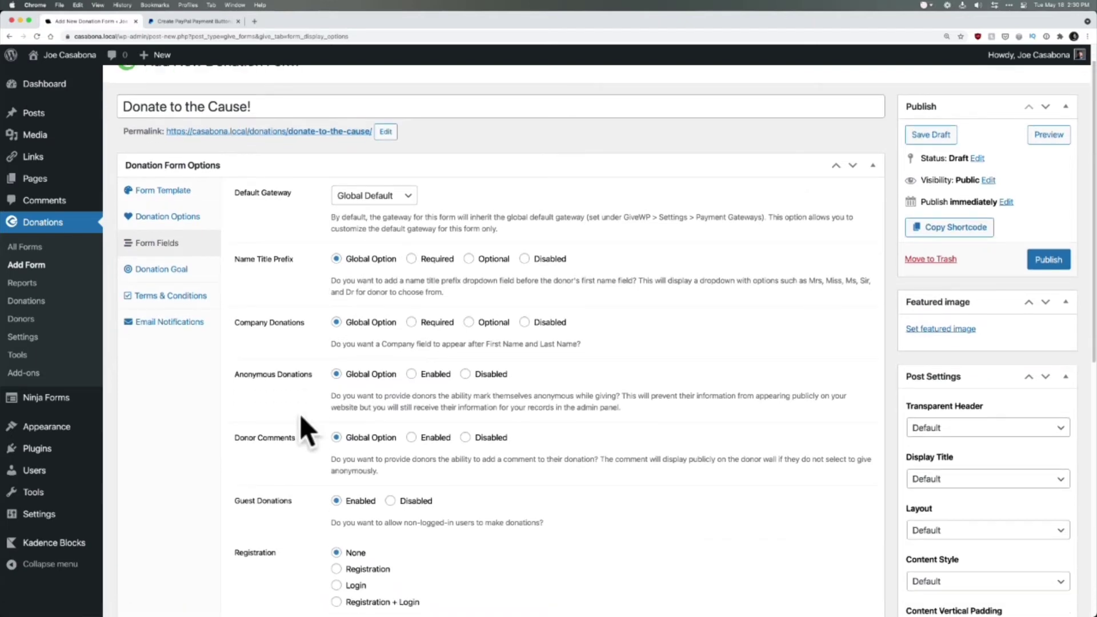
{"action": "left_click", "coordinate": [376, 196]}
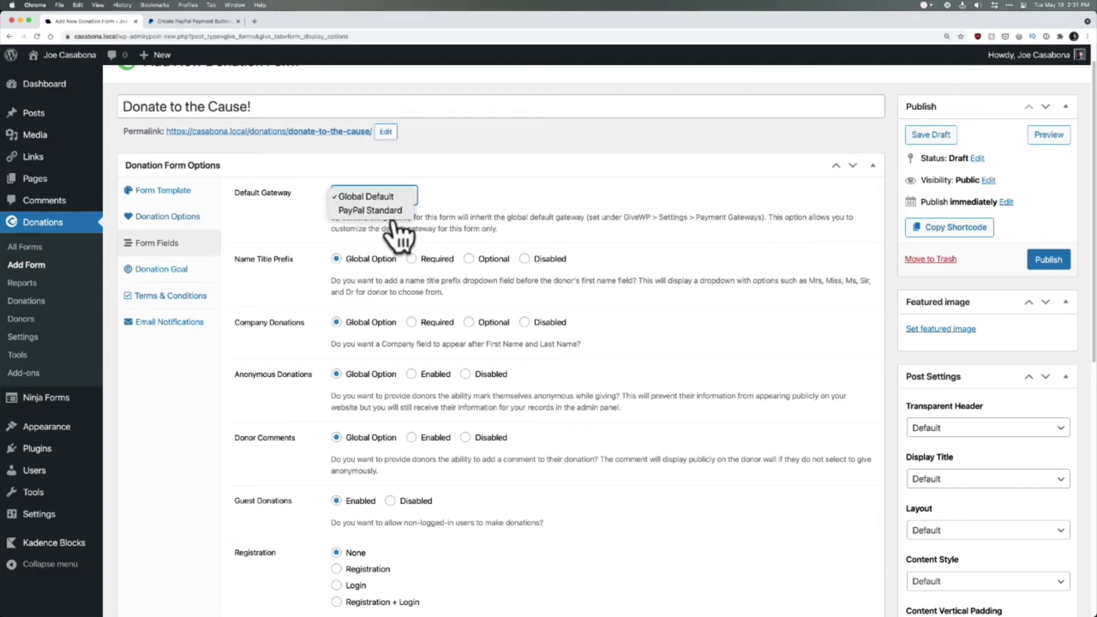
{"action": "left_click", "coordinate": [500, 220]}
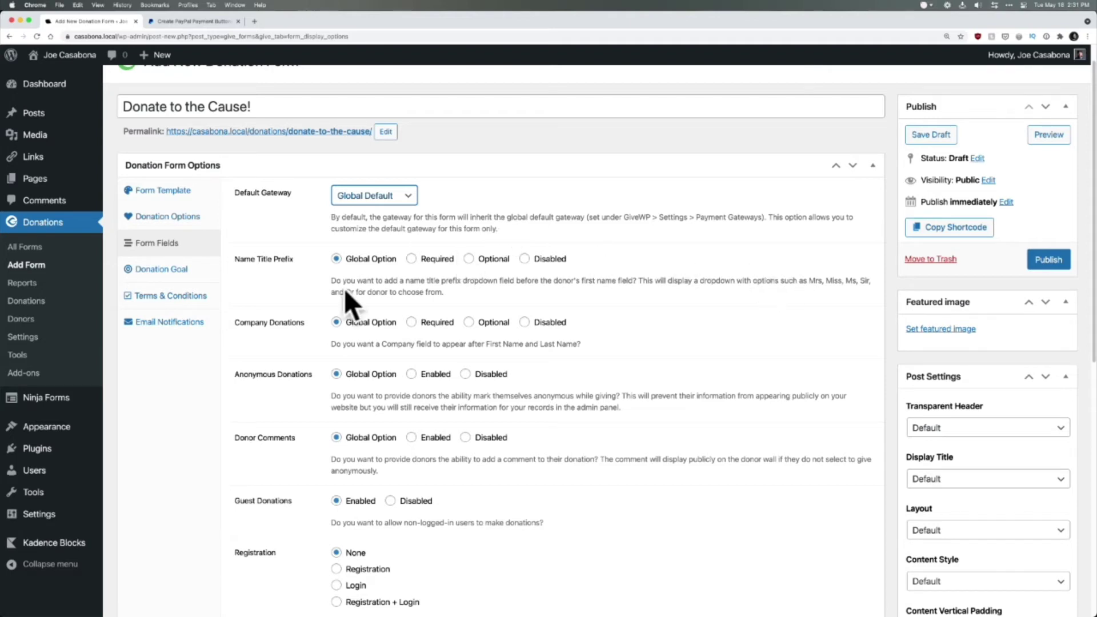
{"action": "scroll", "coordinate": [335, 443], "scroll_direction": "down", "scroll_amount": 3}
{"action": "scroll", "coordinate": [335, 445], "scroll_direction": "up", "scroll_amount": 4}
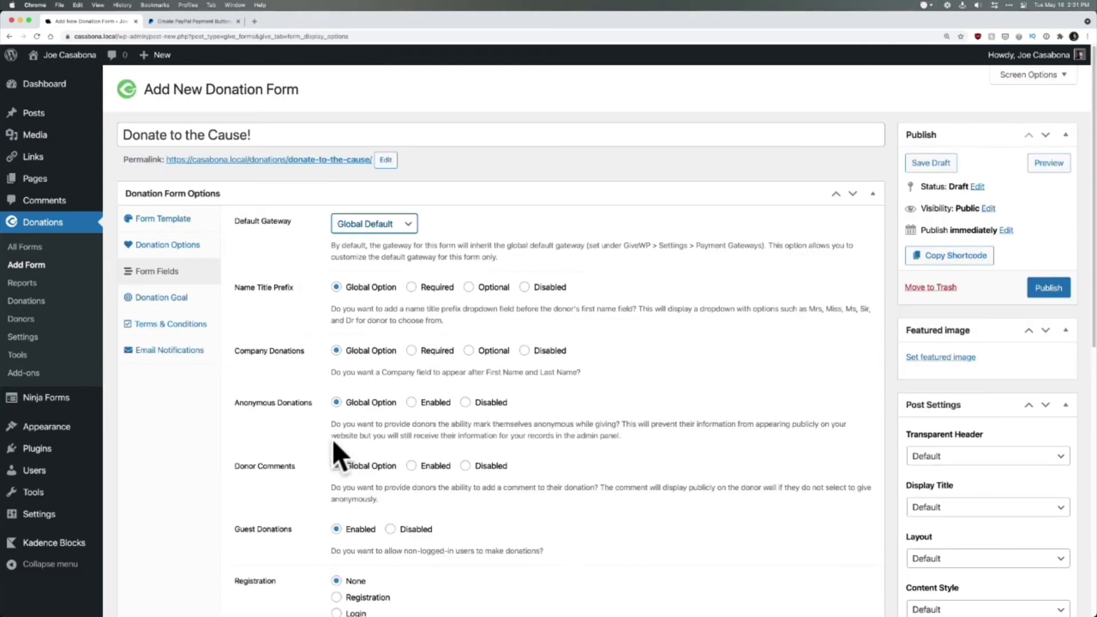
Review the Multi-Step Donation Form template settings from introduction to thank-you step, and publish the donation form.
{"action": "left_click", "coordinate": [163, 219]}
{"action": "scroll", "coordinate": [293, 474], "scroll_direction": "down", "scroll_amount": 10}
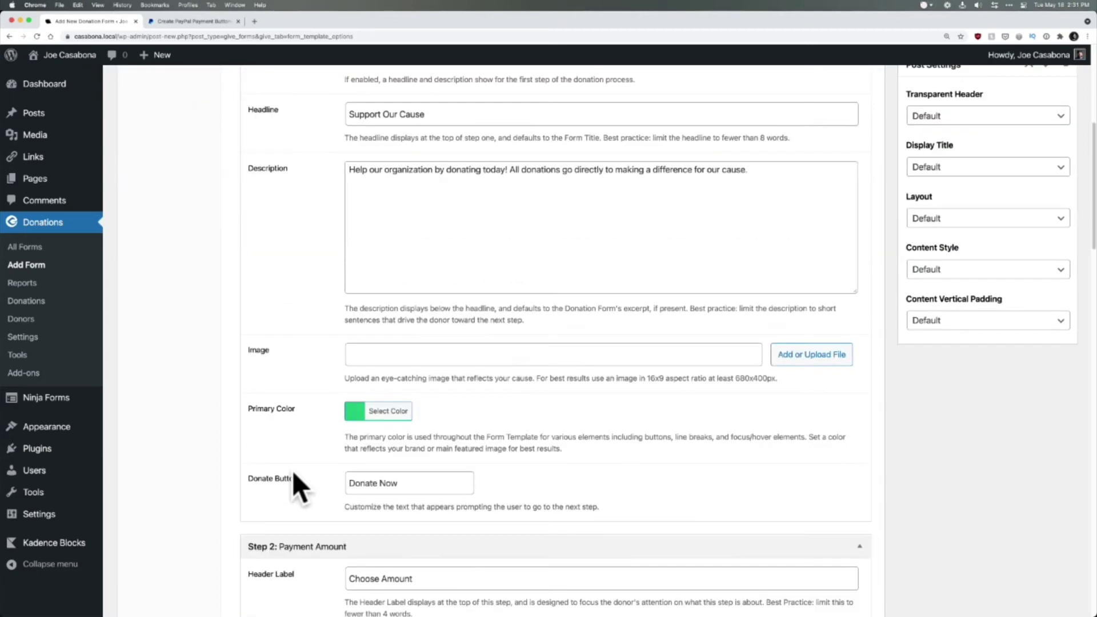
{"action": "scroll", "coordinate": [293, 474], "scroll_direction": "down", "scroll_amount": 8}
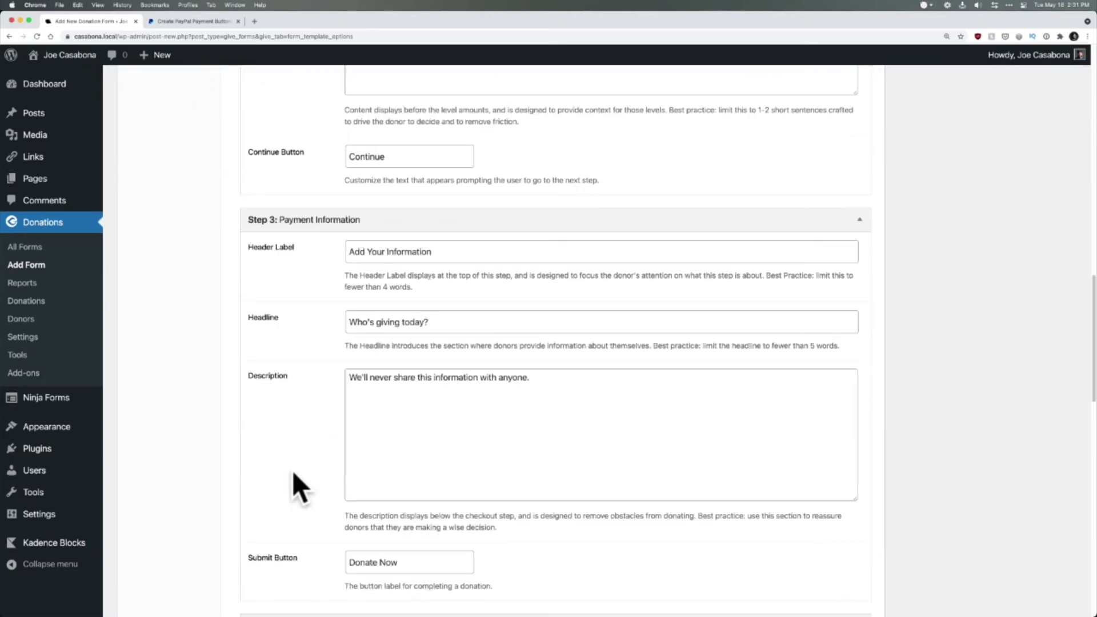
{"action": "scroll", "coordinate": [293, 472], "scroll_direction": "down", "scroll_amount": 5}
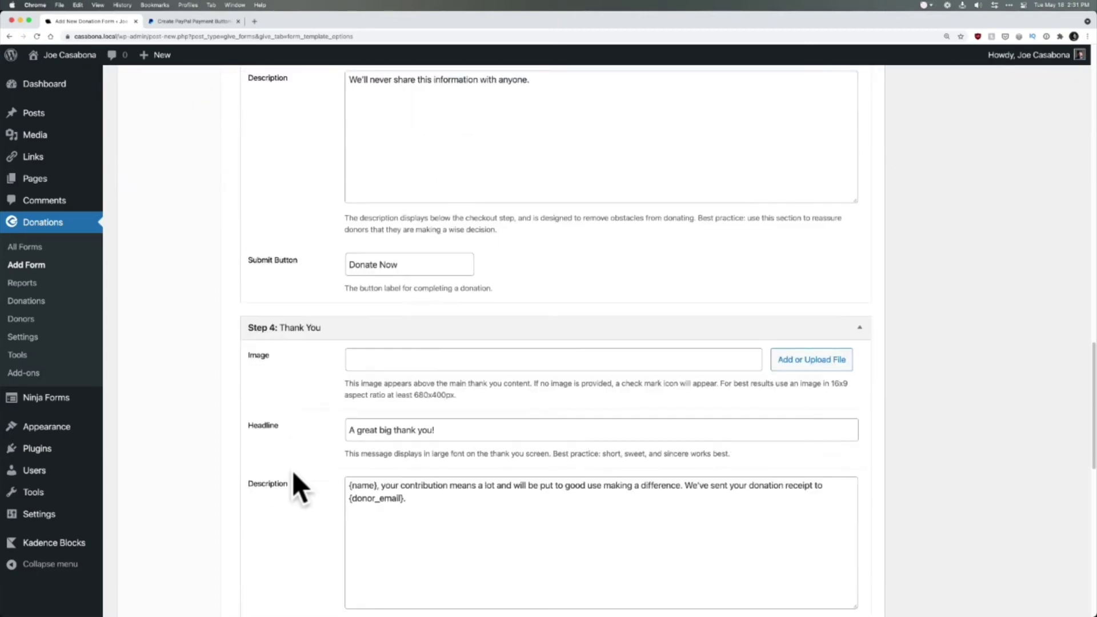
{"action": "scroll", "coordinate": [292, 471], "scroll_direction": "up", "scroll_amount": 20}
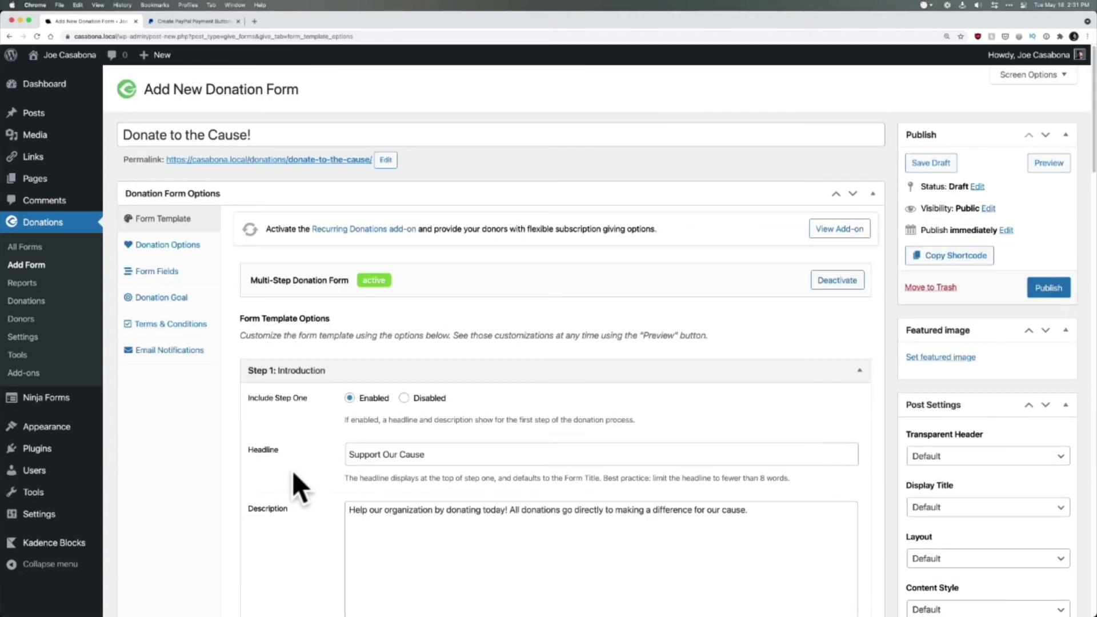
{"action": "left_click", "coordinate": [1048, 289]}
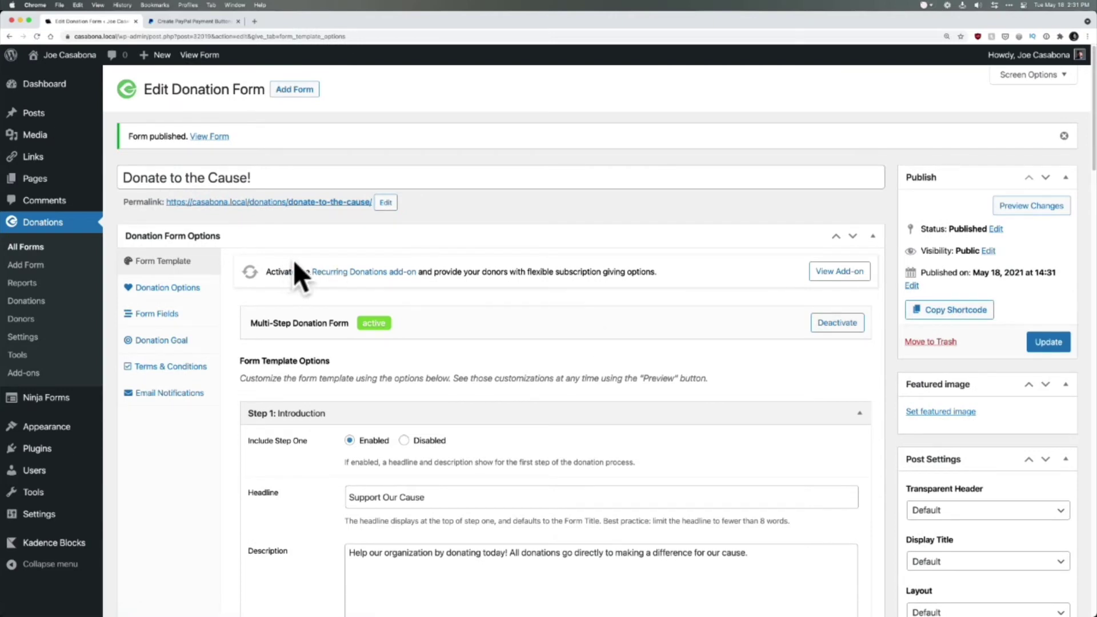
Open the Buy Me Coffee page for editing and add a "PayPal" heading above the $4.99 price.
{"action": "mouse_move", "coordinate": [59, 182]}
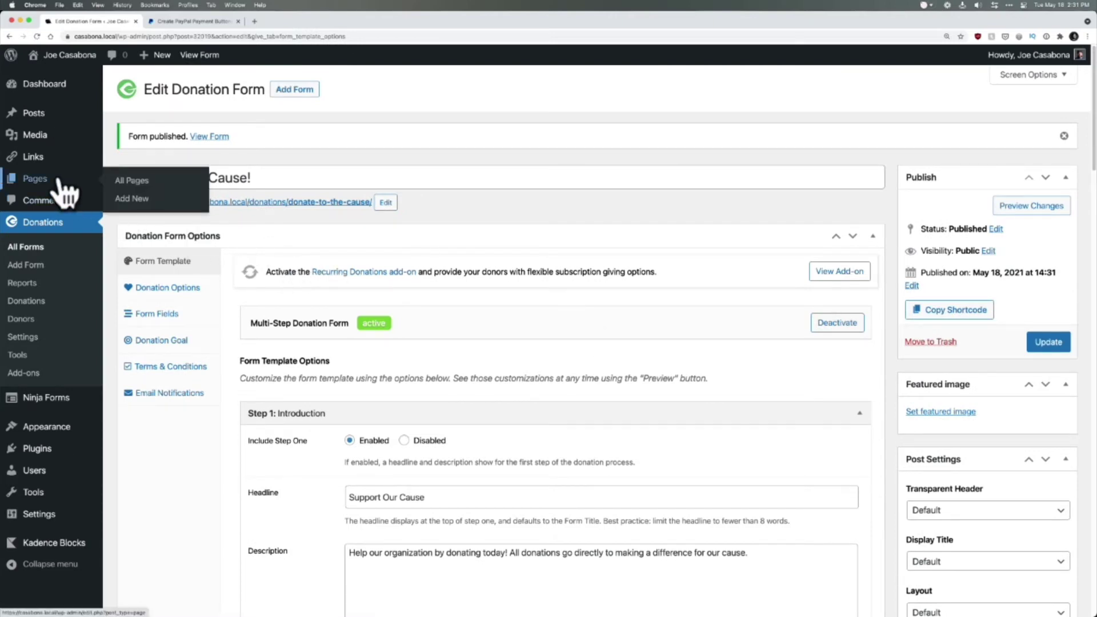
{"action": "left_click", "coordinate": [59, 182]}
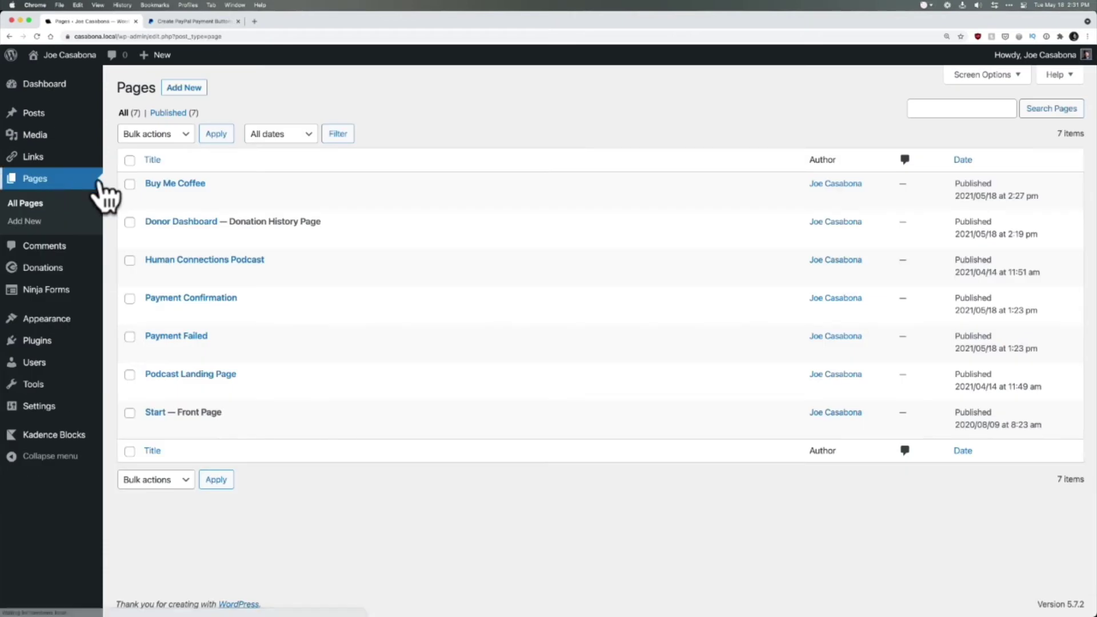
{"action": "left_click", "coordinate": [195, 186]}
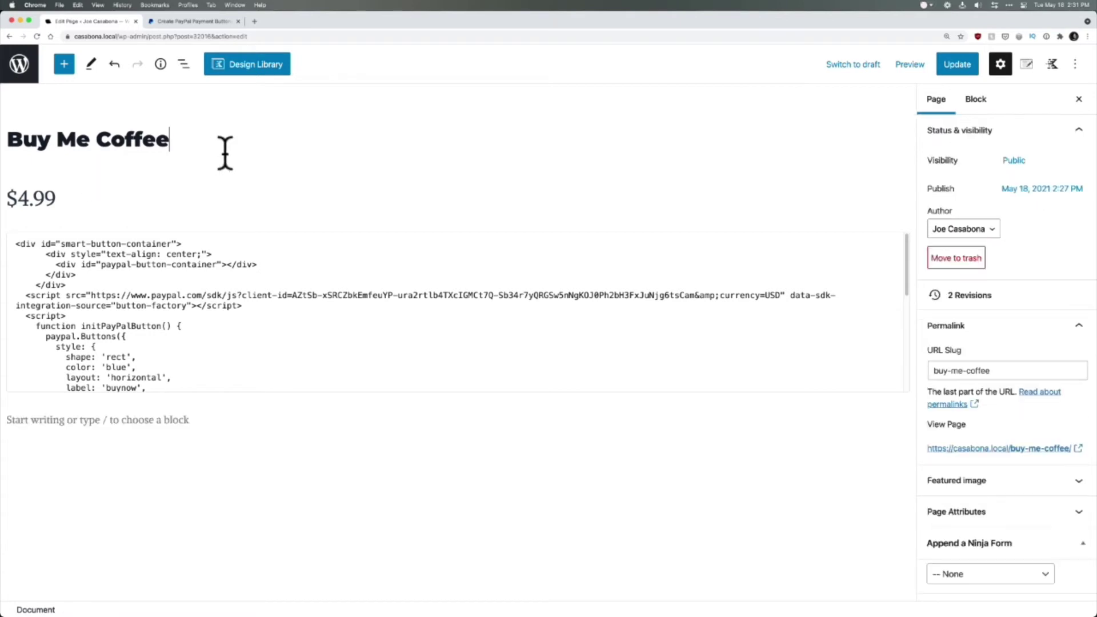
{"action": "key", "text": "Return"}
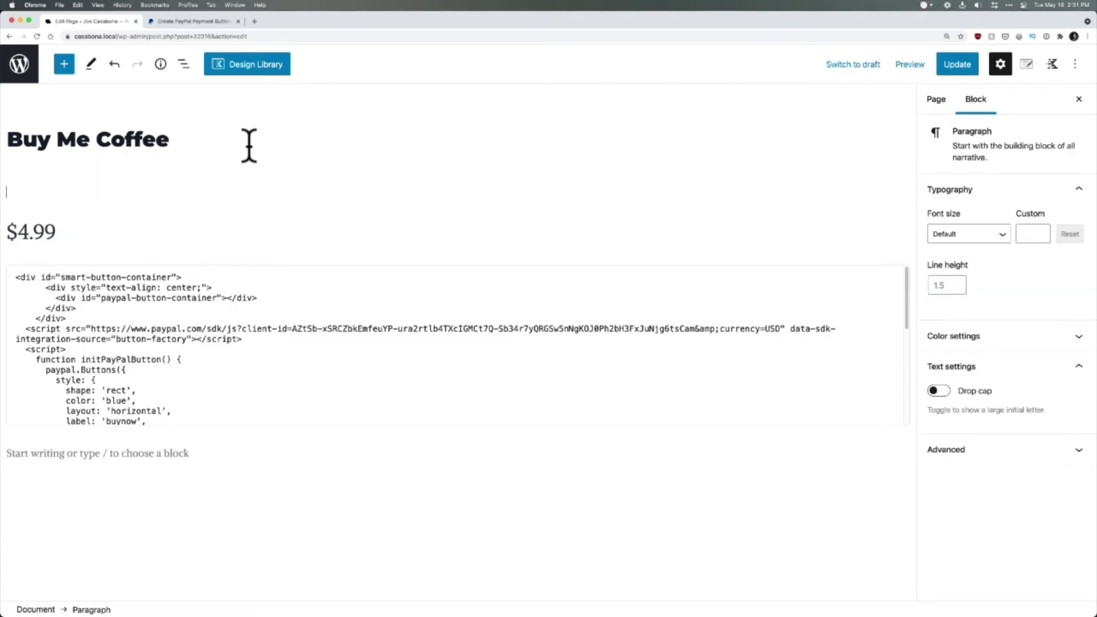
{"action": "type", "text": "/h"}
{"action": "key", "text": "Return"}
{"action": "type", "text": "PayPal"}
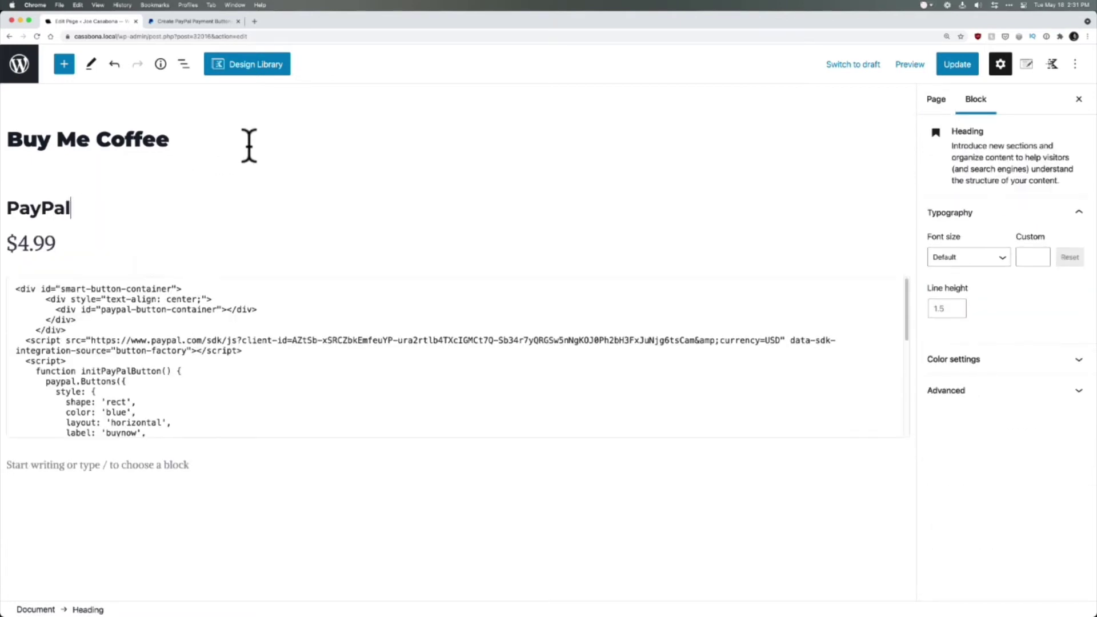
Add a "GiveWP" heading below the PayPal button's HTML block.
{"action": "left_click", "coordinate": [245, 467]}
{"action": "type", "text": "/"}
{"action": "key", "text": "Return"}
{"action": "type", "text": "GiveWP"}
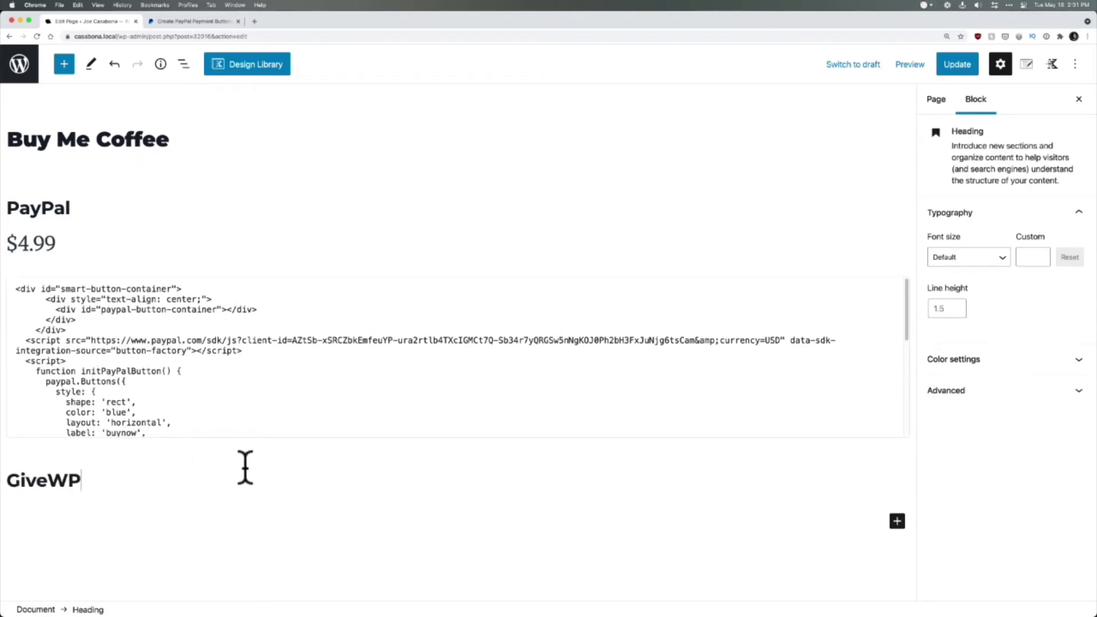
Insert a Donation Form block under the GiveWP heading and choose the "Donate to the Cause!" form.
{"action": "key", "text": "Return"}
{"action": "type", "text": "/giv"}
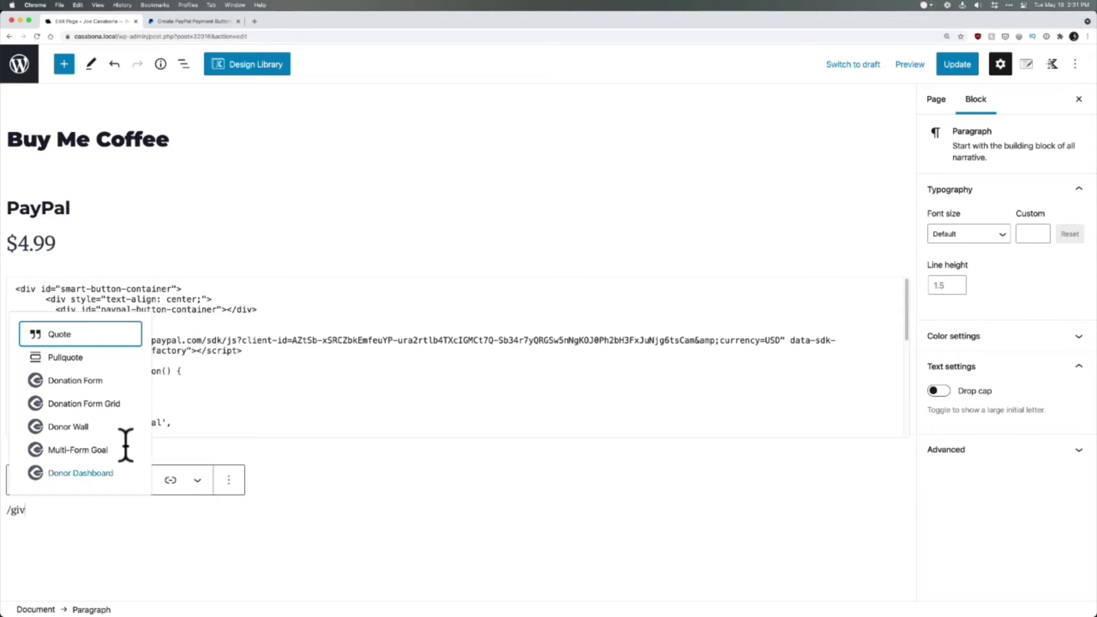
{"action": "left_click", "coordinate": [87, 381]}
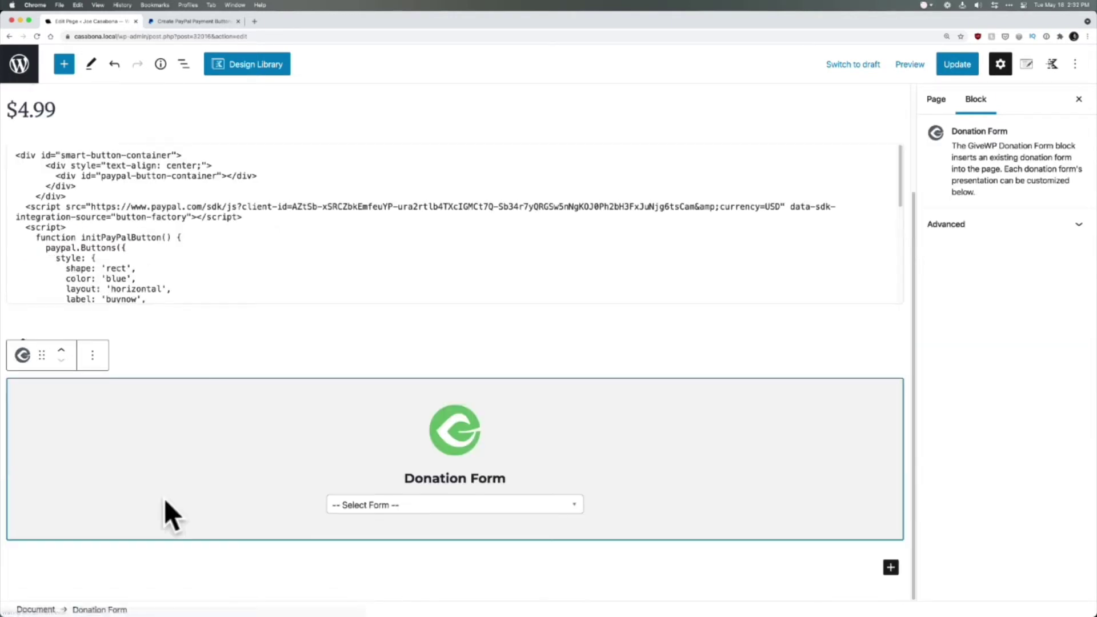
{"action": "left_click", "coordinate": [375, 504]}
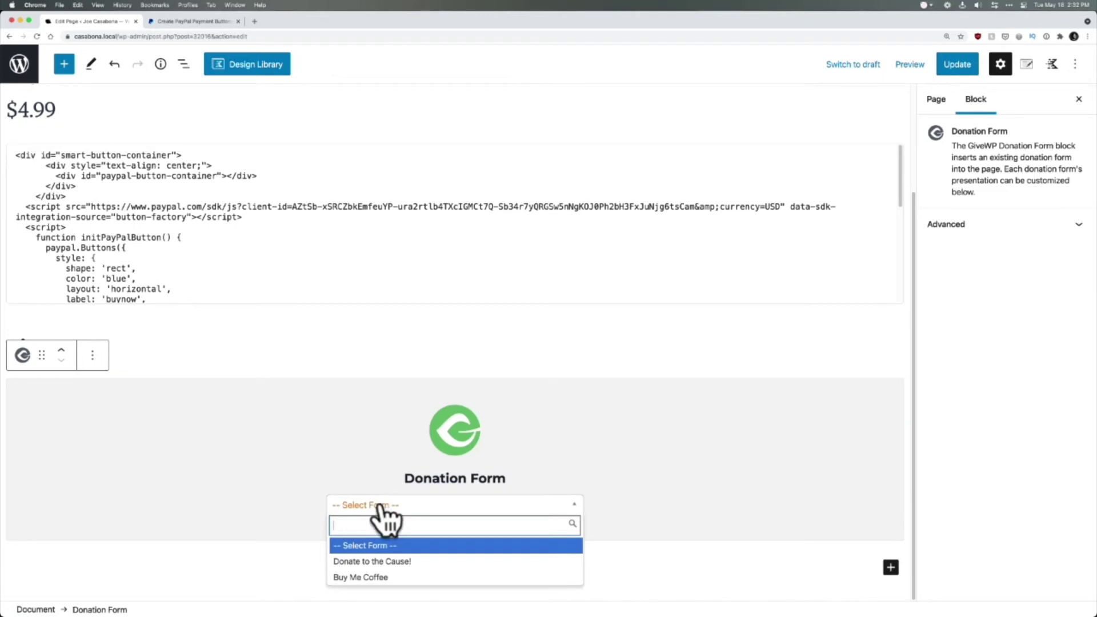
{"action": "left_click", "coordinate": [375, 561]}
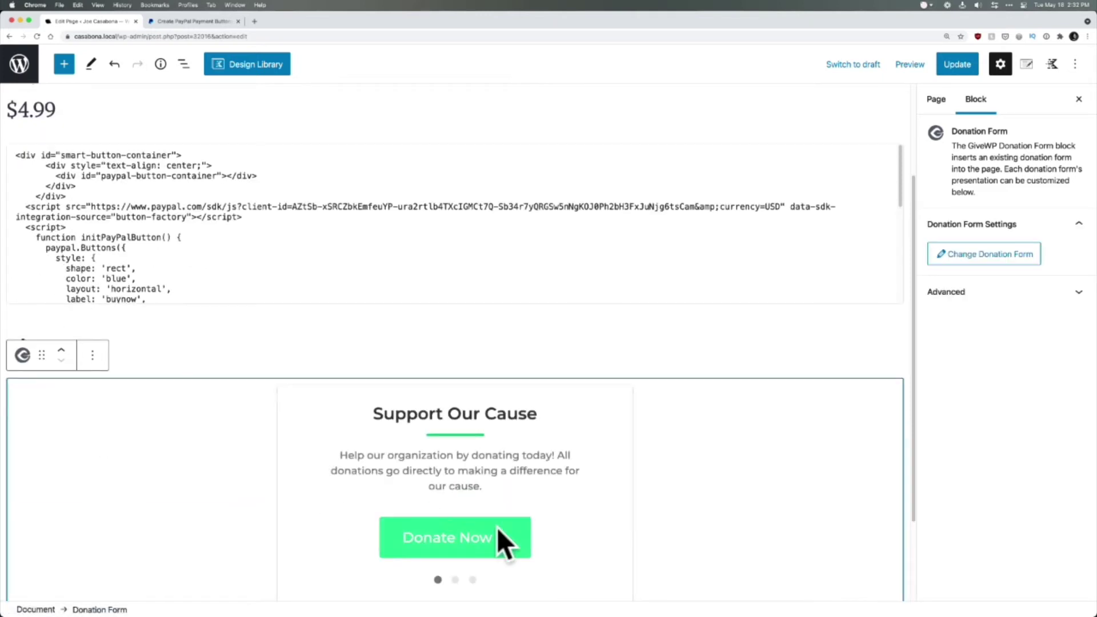
Step through the embedded donation form in the editor to its payment information and try its Donate Now button.
{"action": "scroll", "coordinate": [497, 526], "scroll_direction": "down", "scroll_amount": 3}
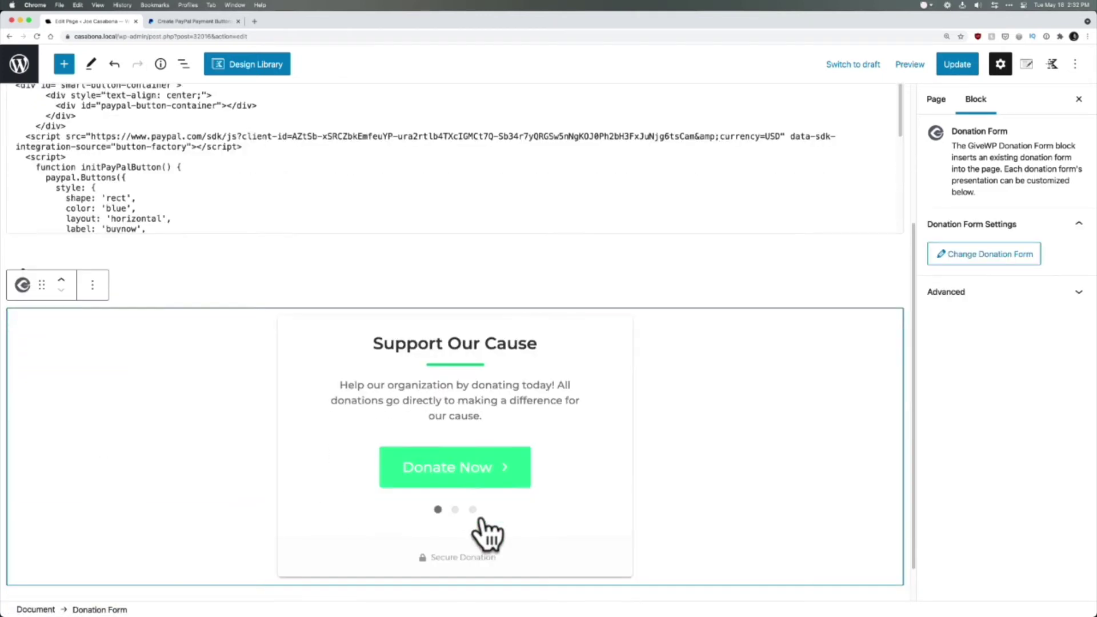
{"action": "left_click", "coordinate": [490, 471]}
{"action": "left_click", "coordinate": [480, 580]}
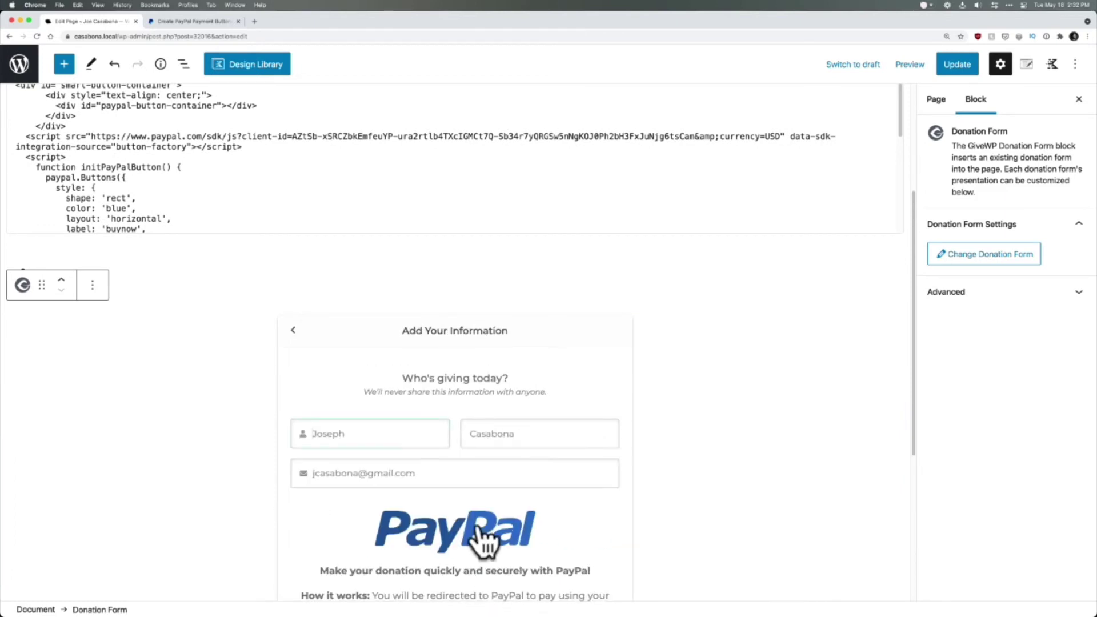
{"action": "scroll", "coordinate": [385, 464], "scroll_direction": "down", "scroll_amount": 2}
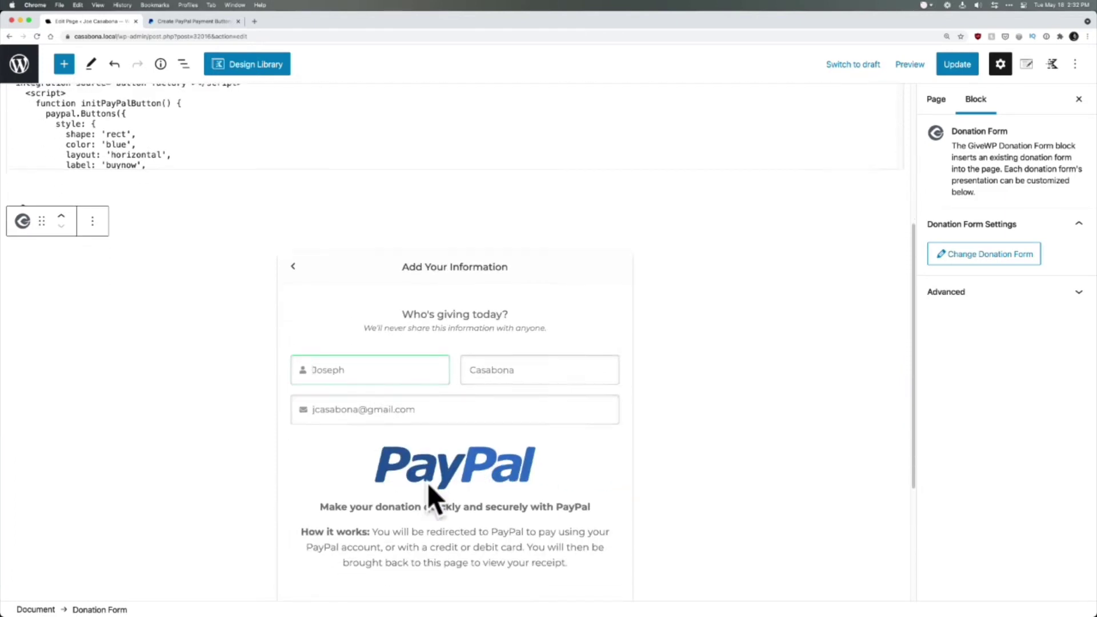
{"action": "scroll", "coordinate": [436, 498], "scroll_direction": "down", "scroll_amount": 2}
{"action": "scroll", "coordinate": [400, 372], "scroll_direction": "down", "scroll_amount": 3}
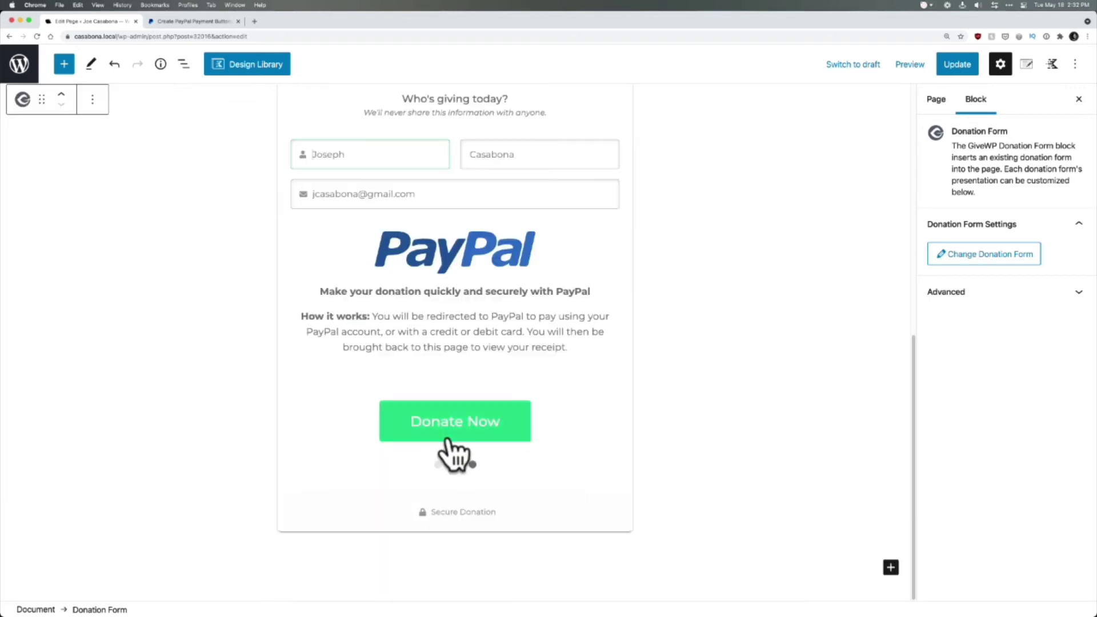
{"action": "left_click", "coordinate": [451, 430]}
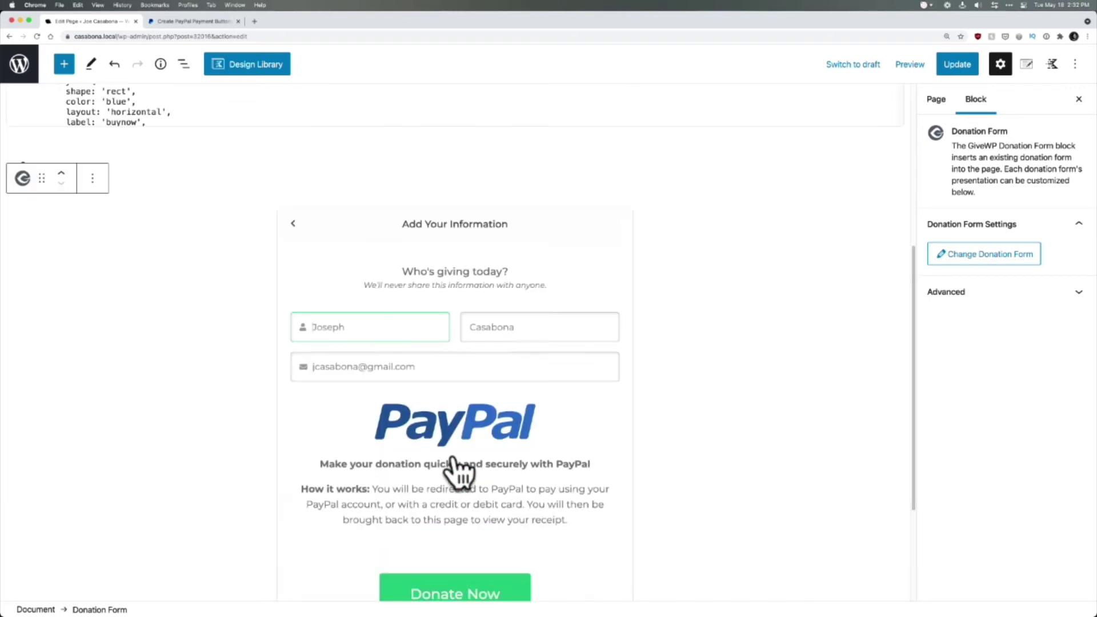
Update the Buy Me Coffee page and view the published page down to its PayPal and GiveWP sections.
{"action": "left_click", "coordinate": [954, 61]}
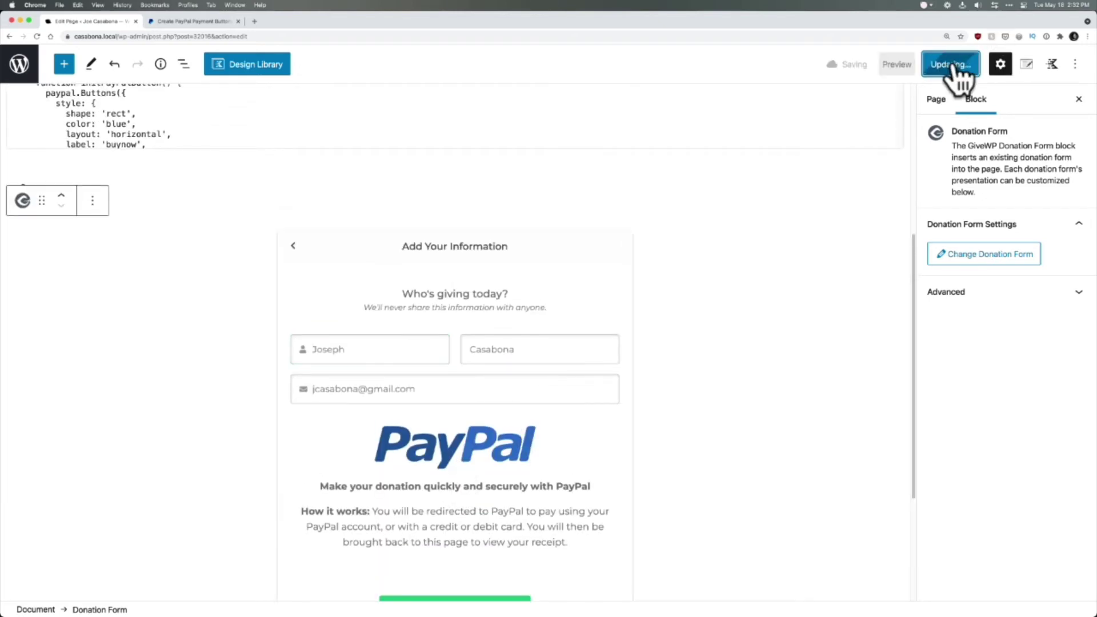
{"action": "left_click", "coordinate": [118, 573]}
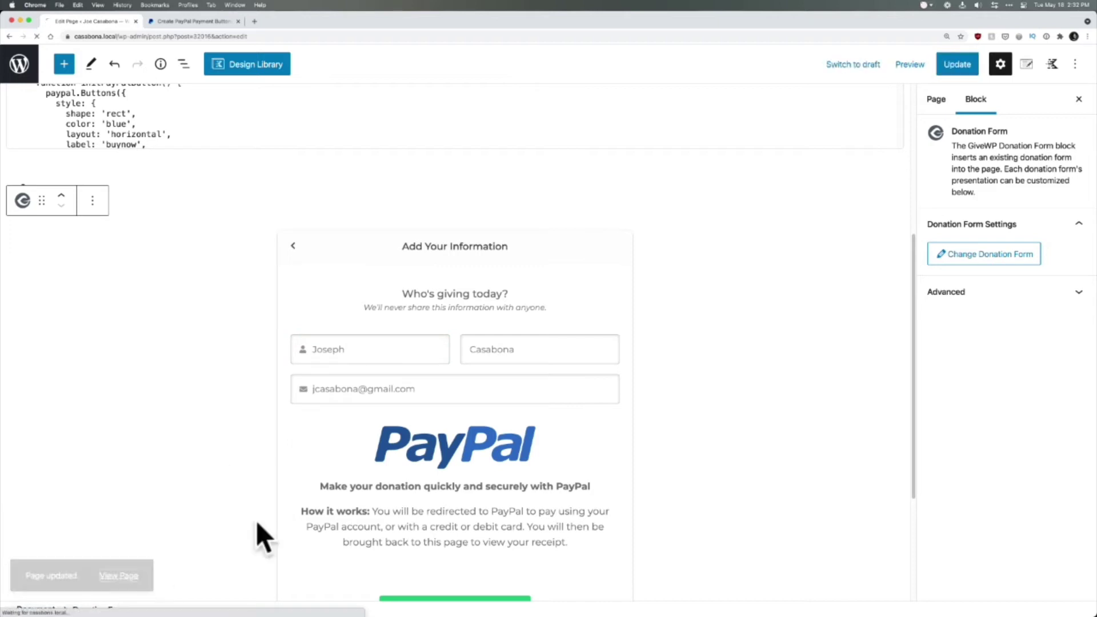
{"action": "scroll", "coordinate": [238, 420], "scroll_direction": "down", "scroll_amount": 3}
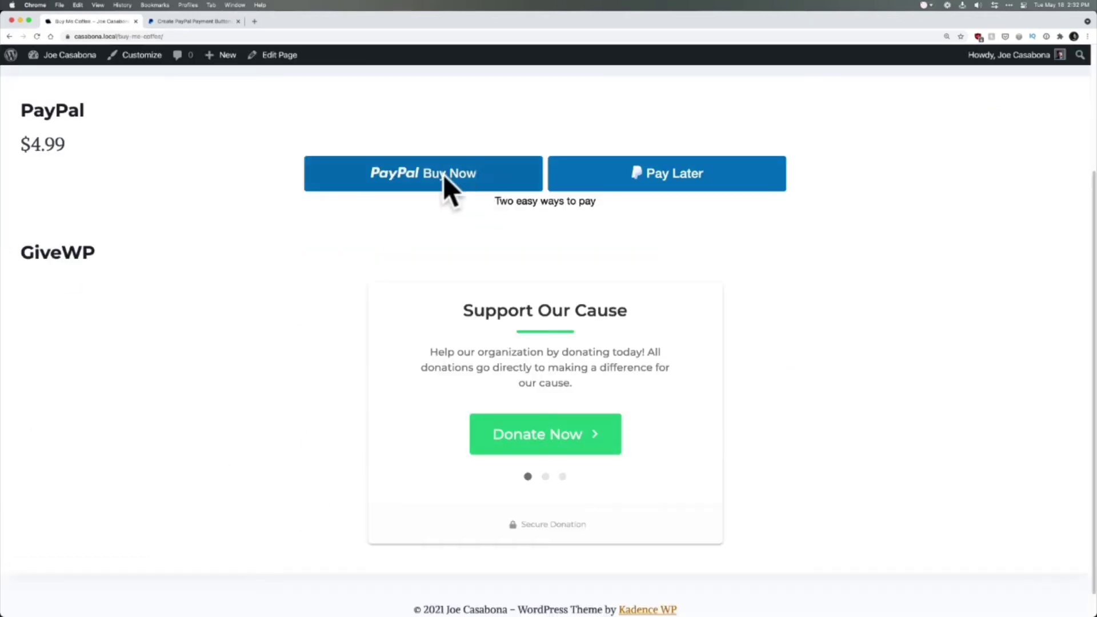
Walk through the published GiveWP form's amount and donor information steps, and read the PayPal "How it works" text.
{"action": "left_click", "coordinate": [550, 443]}
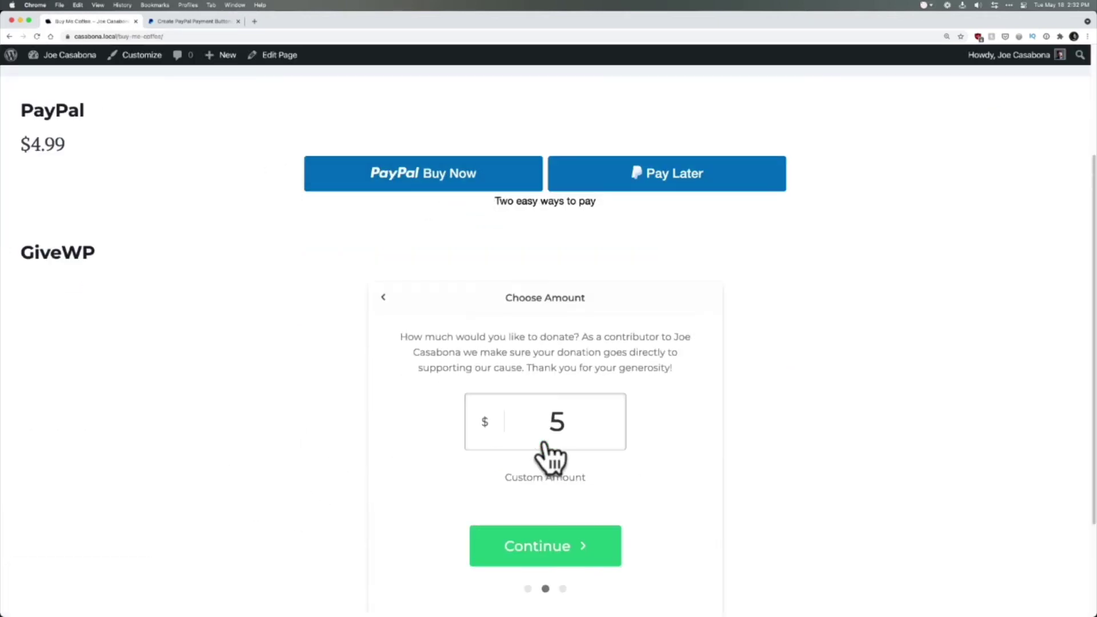
{"action": "left_click", "coordinate": [552, 563]}
{"action": "scroll", "coordinate": [520, 452], "scroll_direction": "down", "scroll_amount": 3}
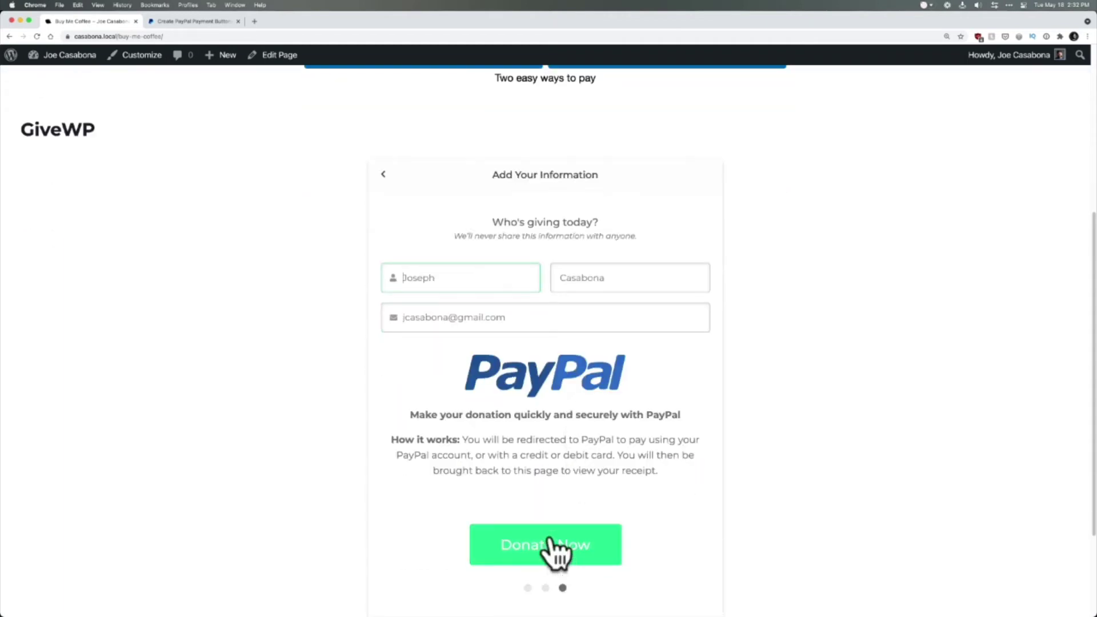
{"action": "left_click_drag", "start_coordinate": [525, 440], "coordinate": [649, 465]}
{"action": "left_click", "coordinate": [632, 461]}
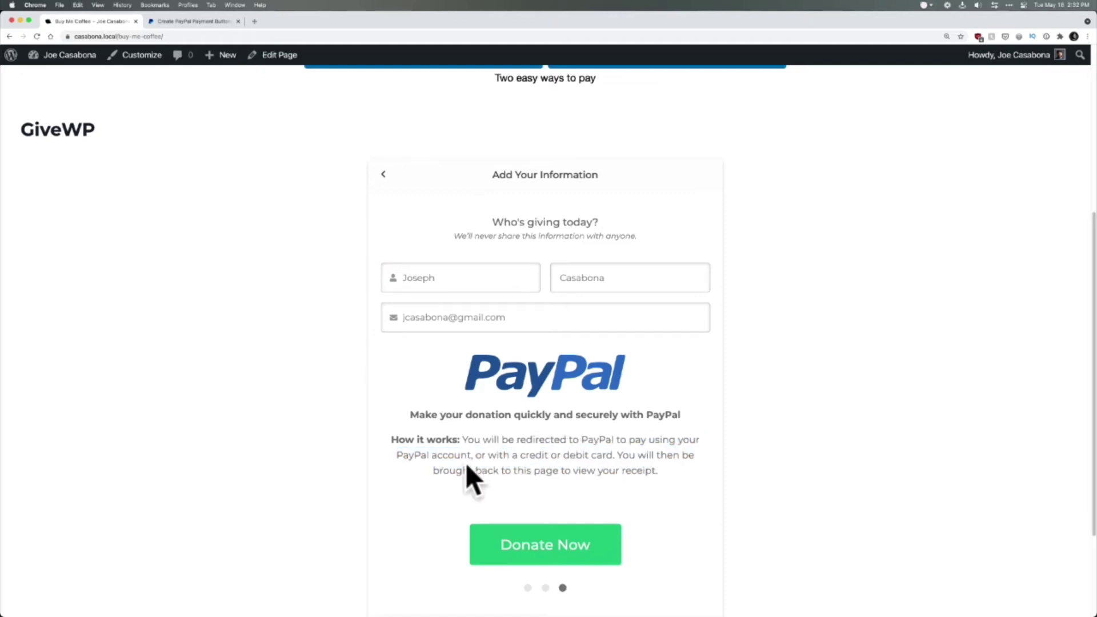
{"action": "left_click_drag", "start_coordinate": [657, 472], "coordinate": [508, 455]}
{"action": "left_click", "coordinate": [509, 454]}
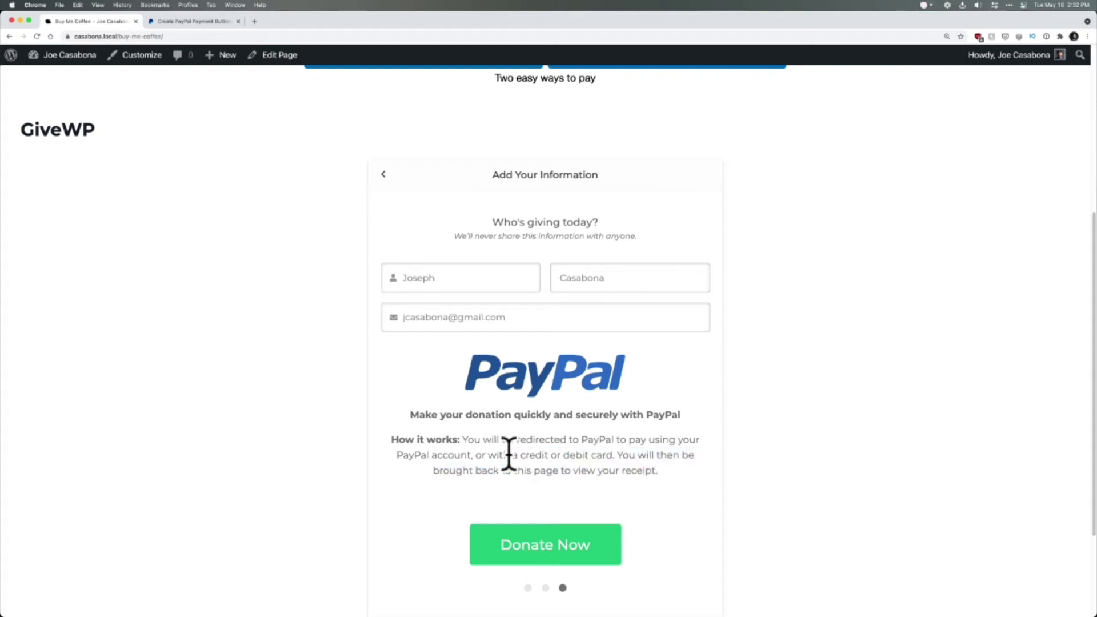
{"action": "scroll", "coordinate": [509, 455], "scroll_direction": "up", "scroll_amount": 1}
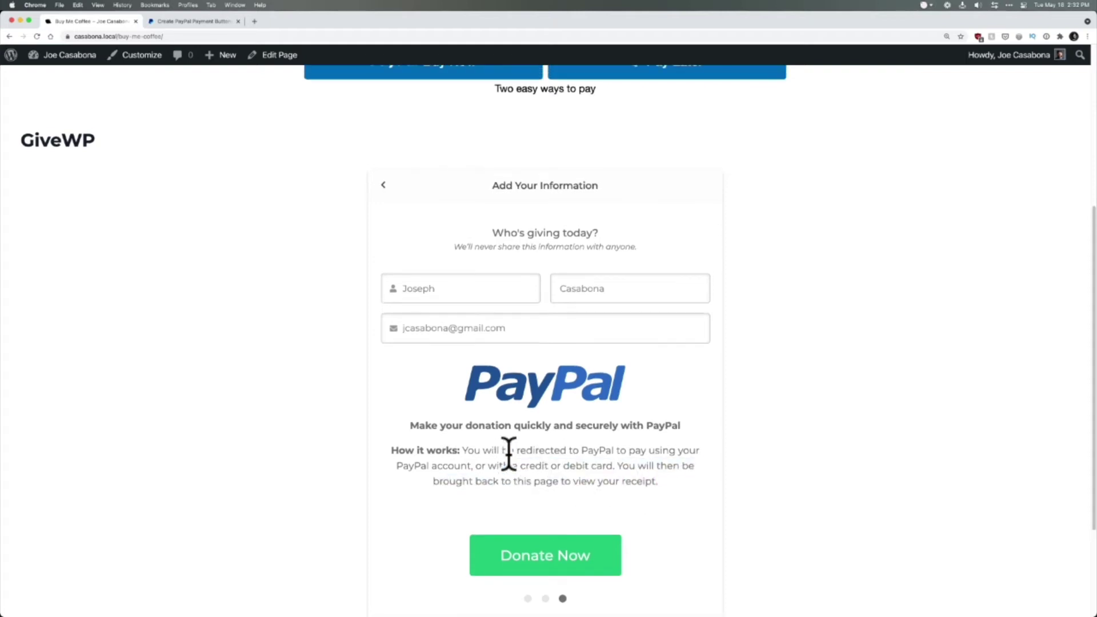
Return from the published Buy Me Coffee page to the site dashboard and open the installed plugins list.
{"action": "scroll", "coordinate": [508, 455], "scroll_direction": "up", "scroll_amount": 1}
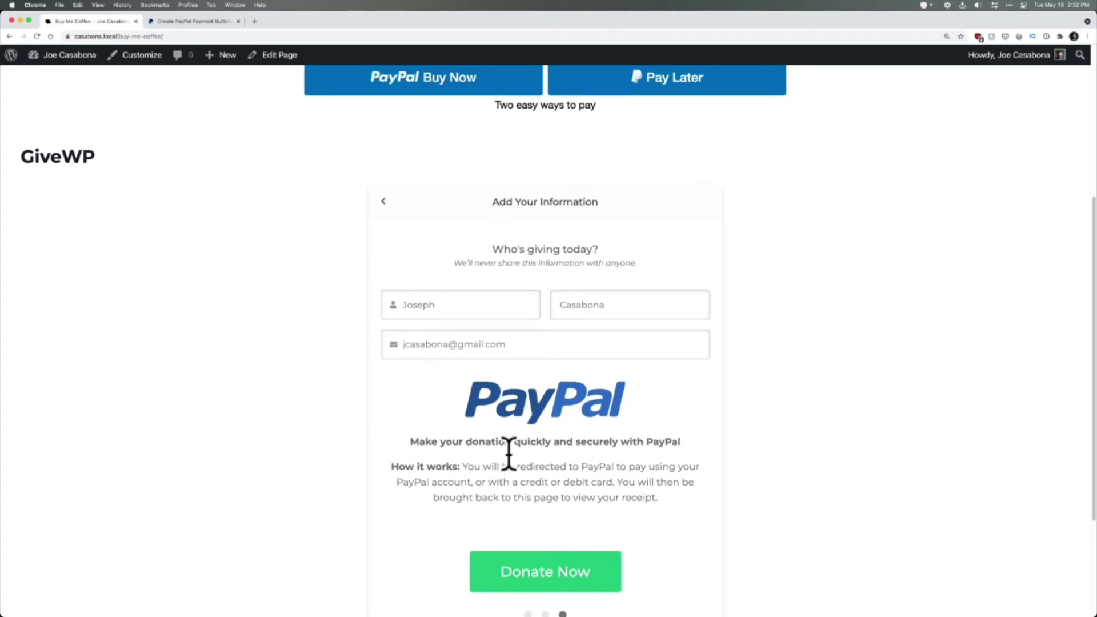
{"action": "scroll", "coordinate": [509, 455], "scroll_direction": "up", "scroll_amount": 10}
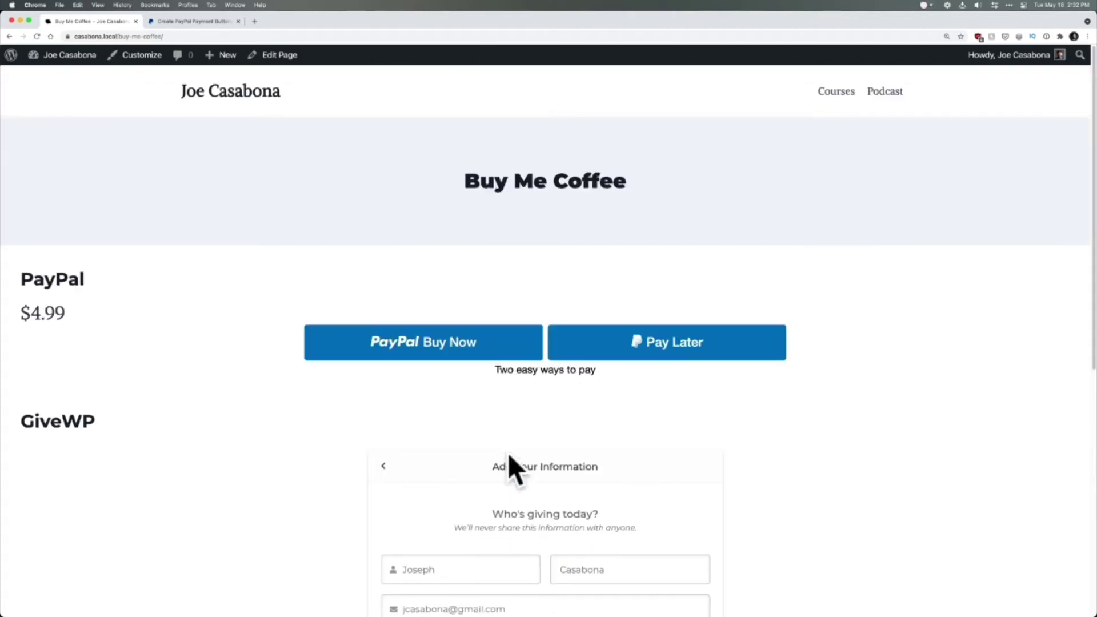
{"action": "mouse_move", "coordinate": [81, 56]}
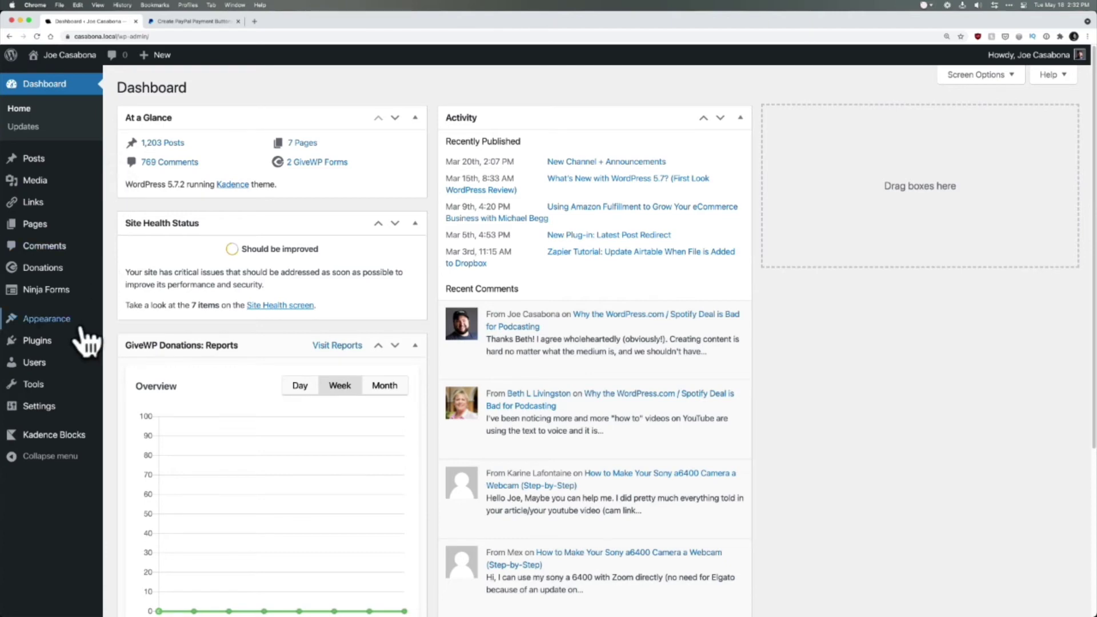
{"action": "mouse_move", "coordinate": [80, 347]}
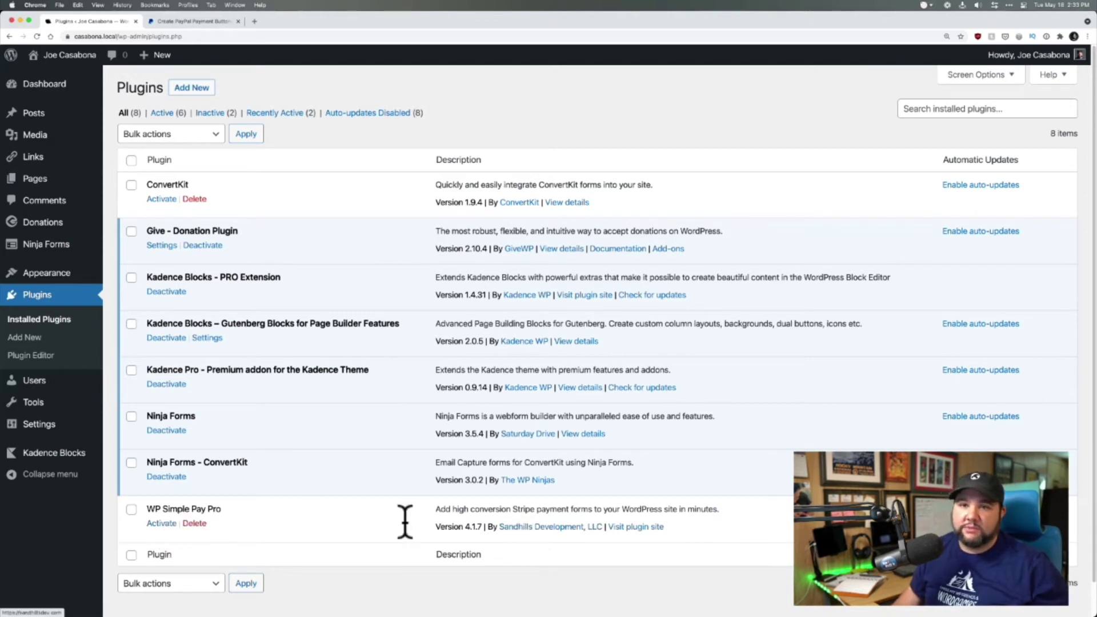
Open wpsimplepay.com in a new browser tab and go to its pricing page.
{"action": "left_click", "coordinate": [255, 21]}
{"action": "type", "text": "wpsimplepay.com"}
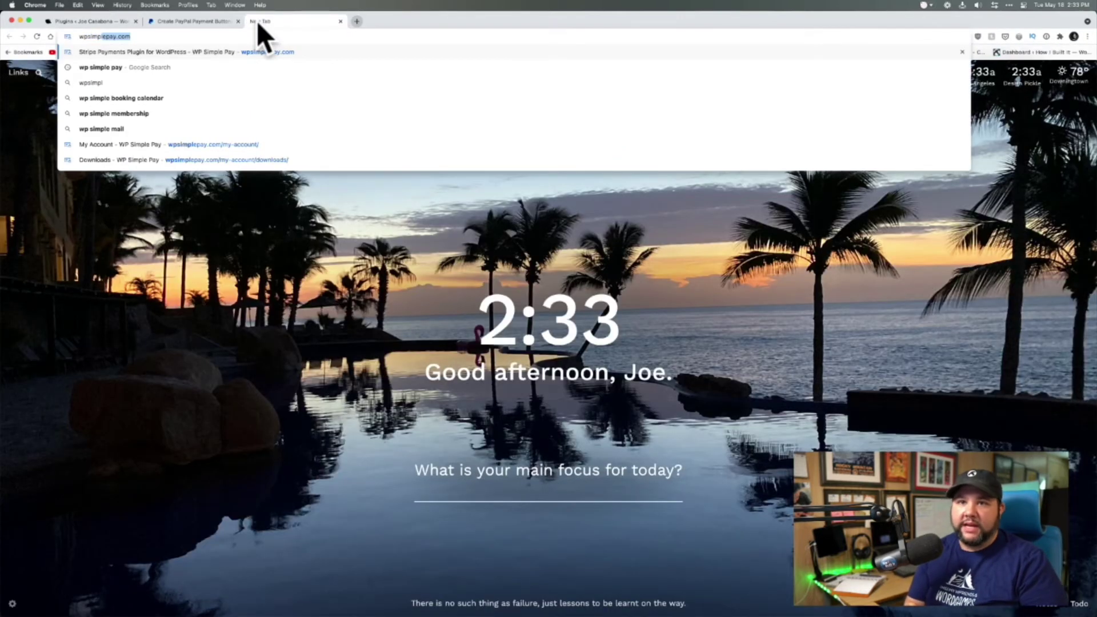
{"action": "key", "text": "Return"}
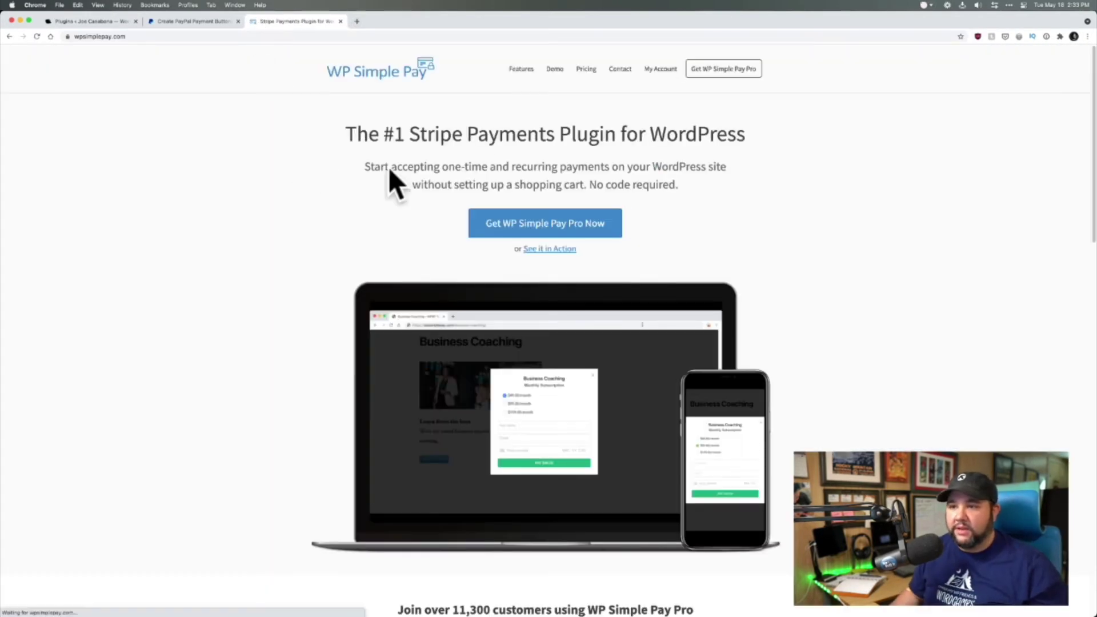
{"action": "left_click", "coordinate": [592, 70]}
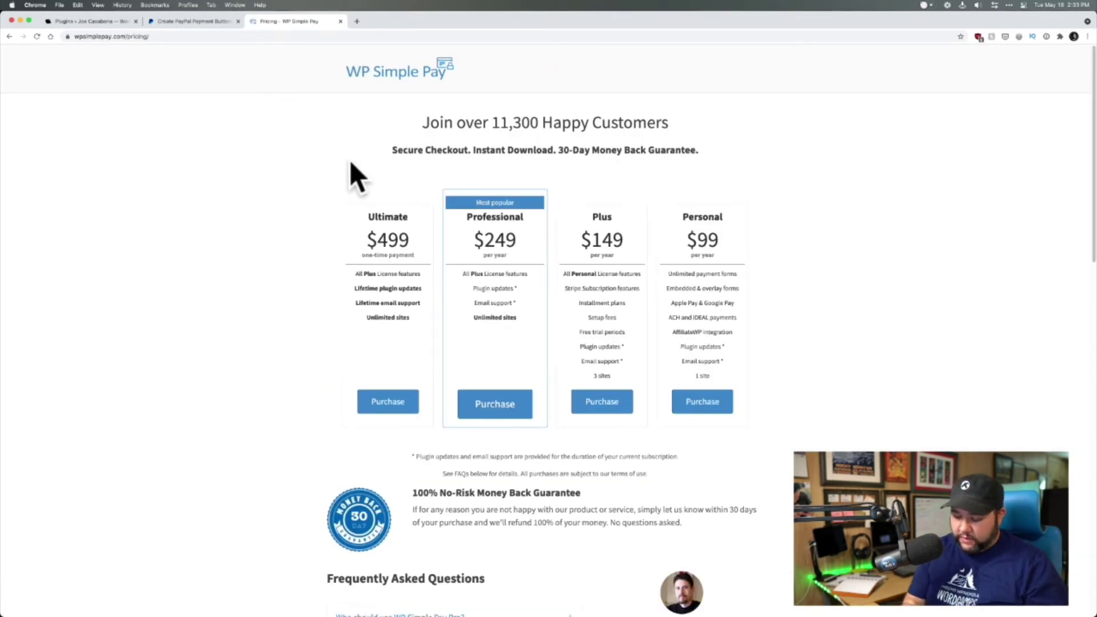
Compare the WP Simple Pay license plans, examining Apple Pay & Google Pay under Personal and the subscription features under Plus.
{"action": "key", "text": "super+equal"}
{"action": "key", "text": "super+equal"}
{"action": "key", "text": "super+equal"}
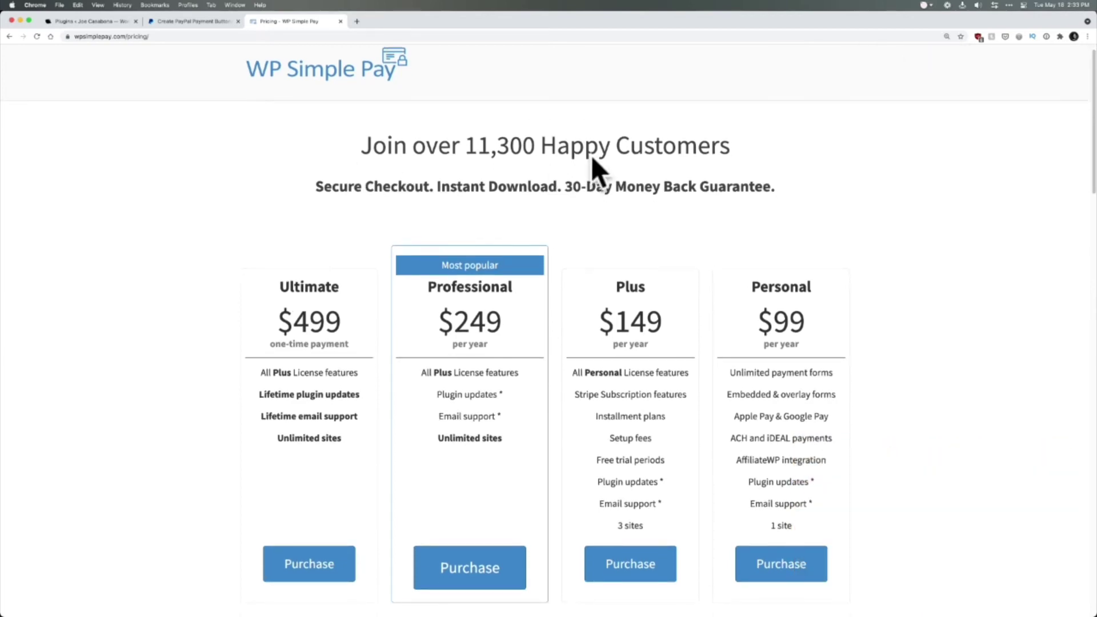
{"action": "scroll", "coordinate": [592, 163], "scroll_direction": "down", "scroll_amount": 2}
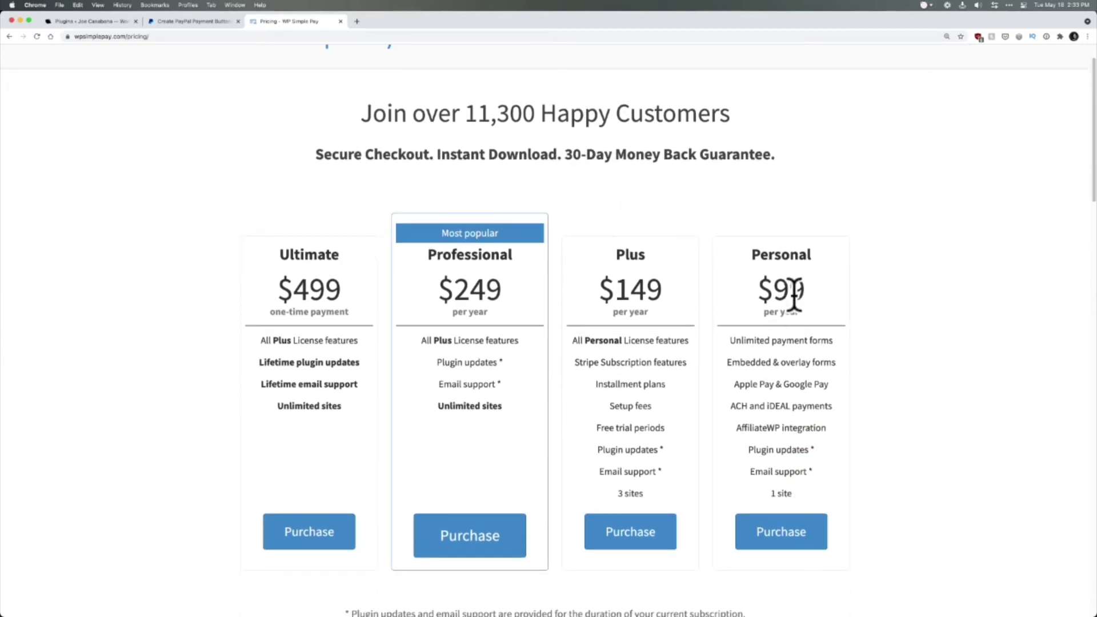
{"action": "left_click_drag", "start_coordinate": [735, 384], "coordinate": [850, 391]}
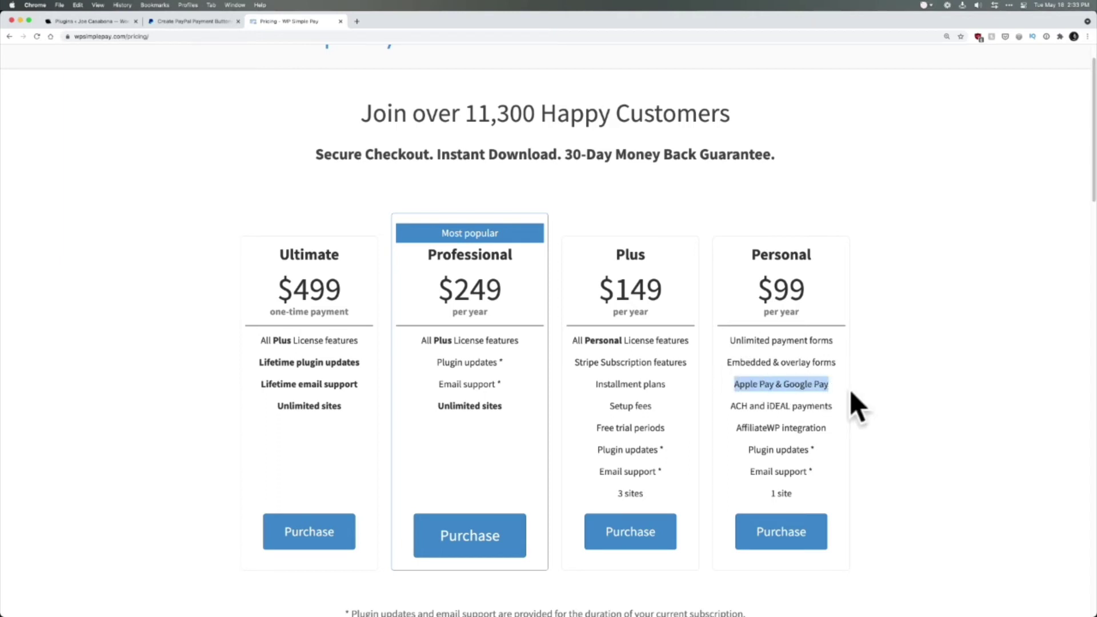
{"action": "left_click", "coordinate": [775, 384]}
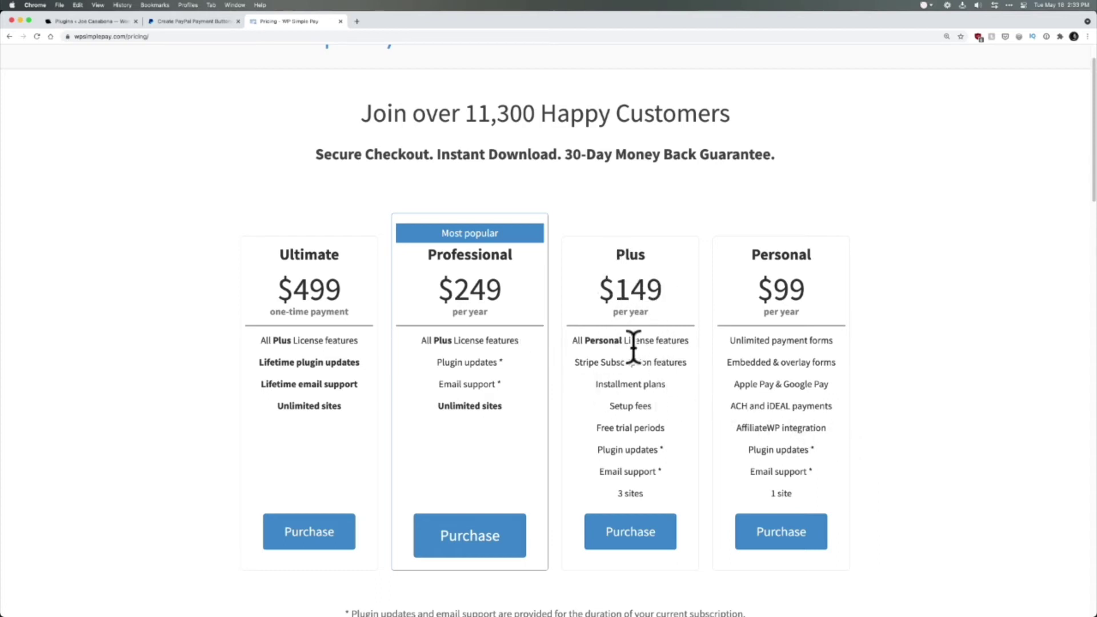
{"action": "left_click_drag", "start_coordinate": [600, 363], "coordinate": [678, 364]}
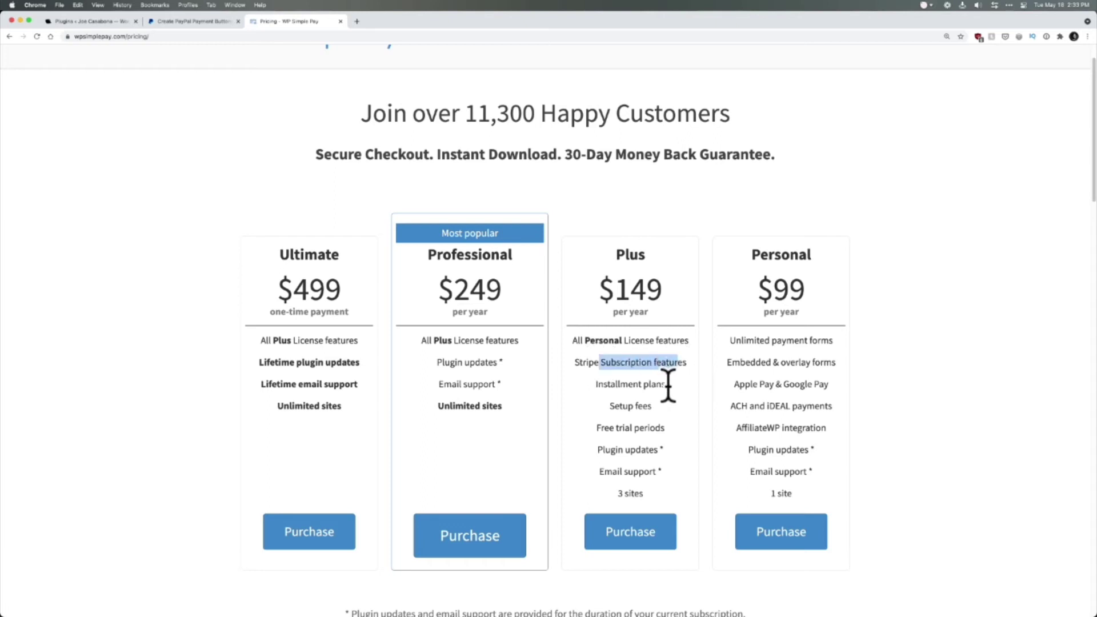
{"action": "left_click", "coordinate": [667, 385]}
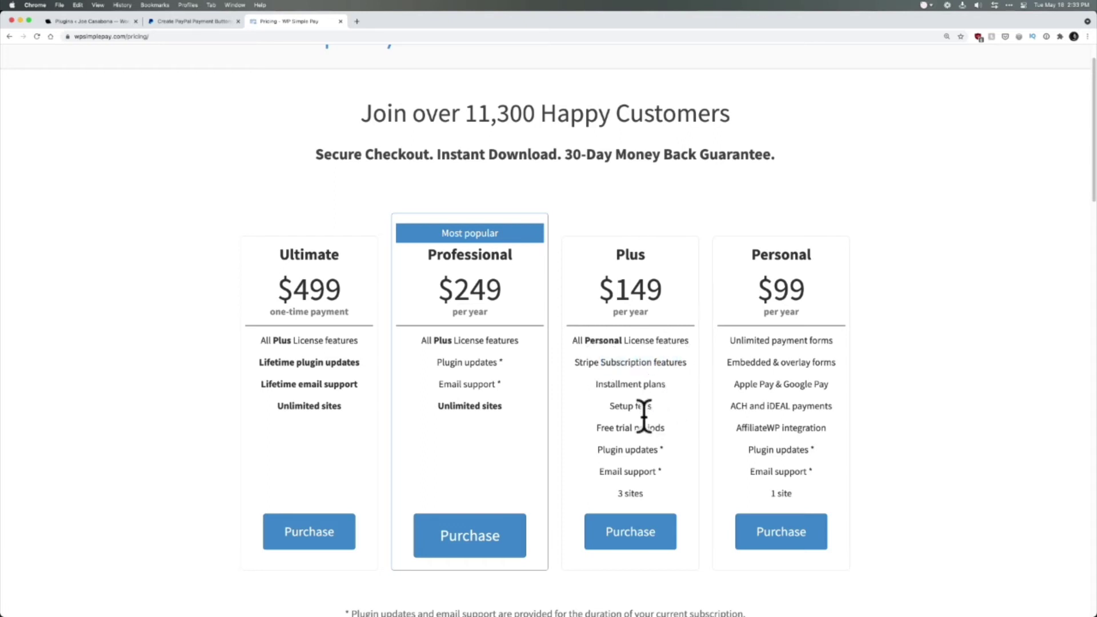
{"action": "scroll", "coordinate": [676, 404], "scroll_direction": "down", "scroll_amount": 1}
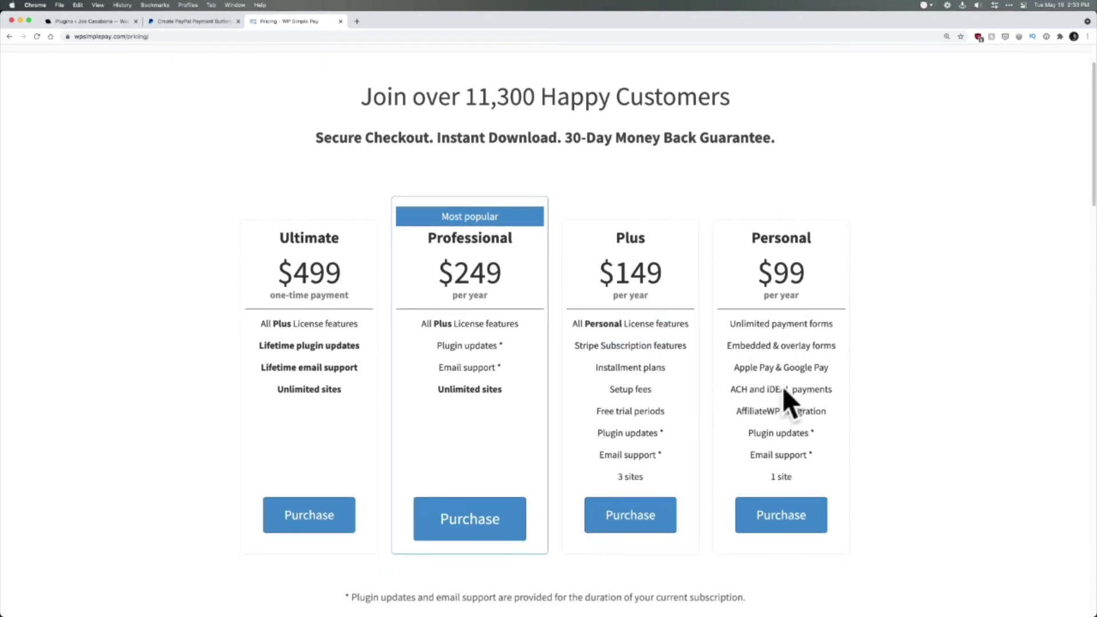
{"action": "scroll", "coordinate": [812, 360], "scroll_direction": "down", "scroll_amount": 1}
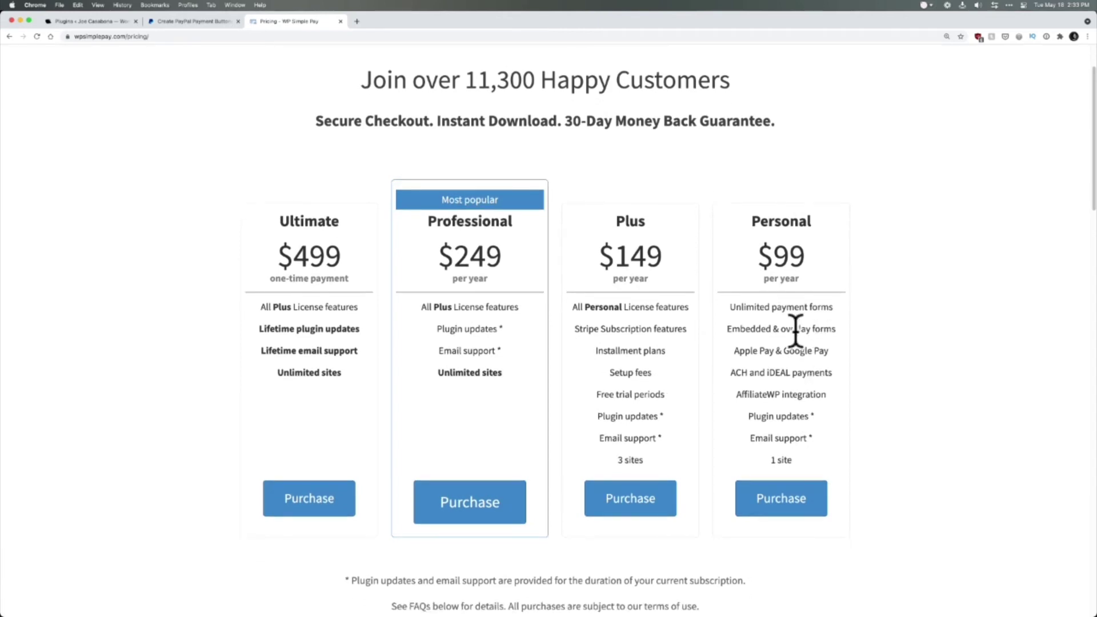
{"action": "scroll", "coordinate": [757, 349], "scroll_direction": "down", "scroll_amount": 1}
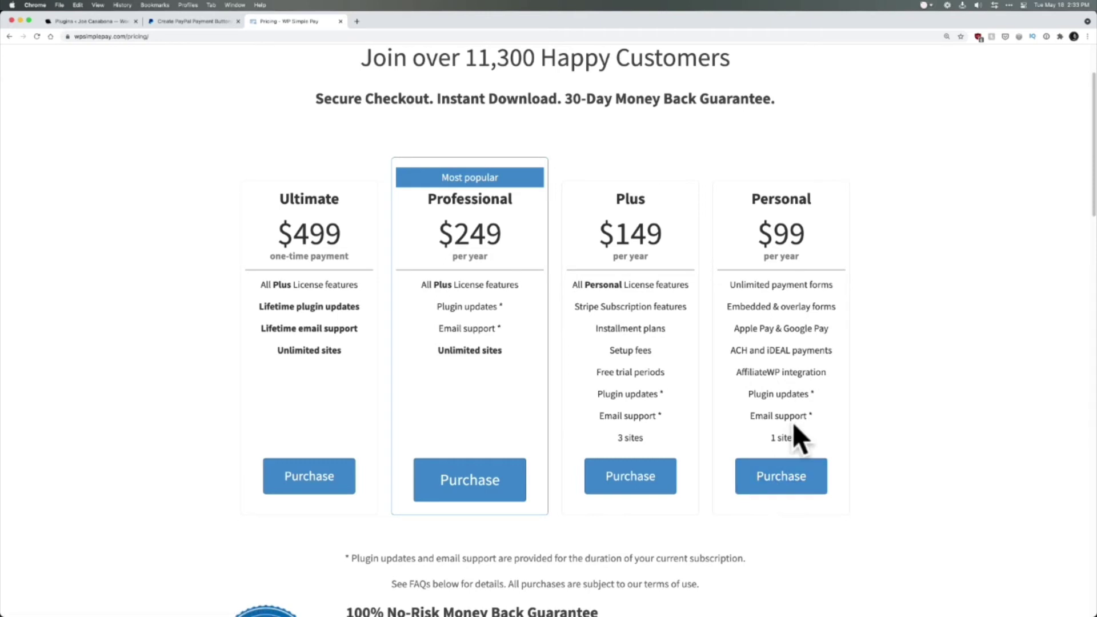
{"action": "scroll", "coordinate": [742, 435], "scroll_direction": "up", "scroll_amount": 1}
{"action": "scroll", "coordinate": [743, 430], "scroll_direction": "up", "scroll_amount": 4}
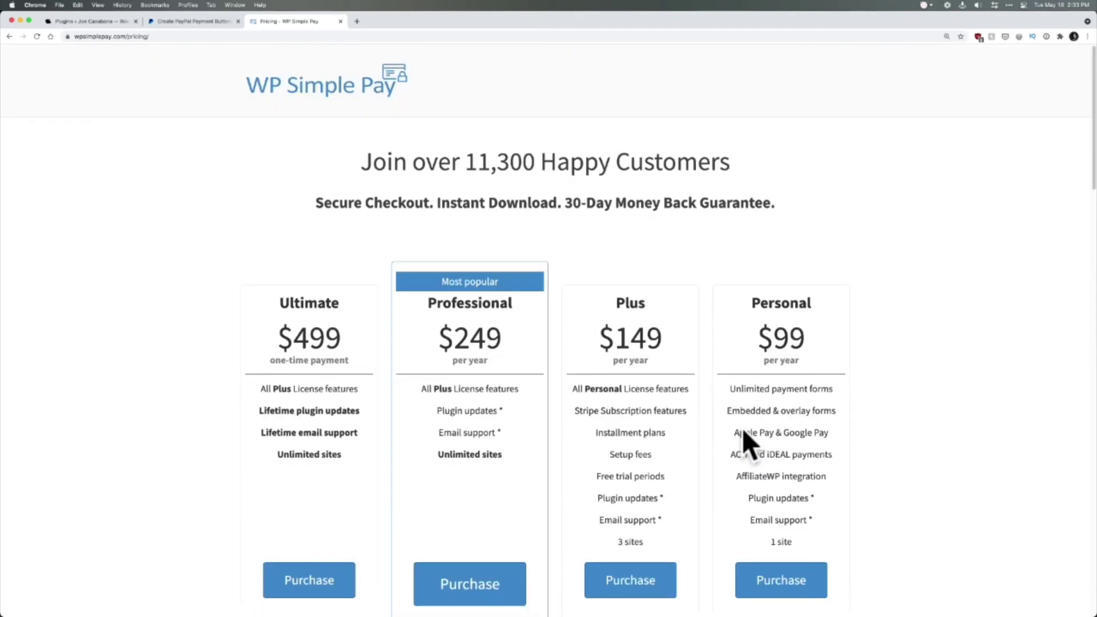
Activate the WP Simple Pay Pro plugin on the WordPress site and start its connection with Stripe.
{"action": "left_click", "coordinate": [89, 22]}
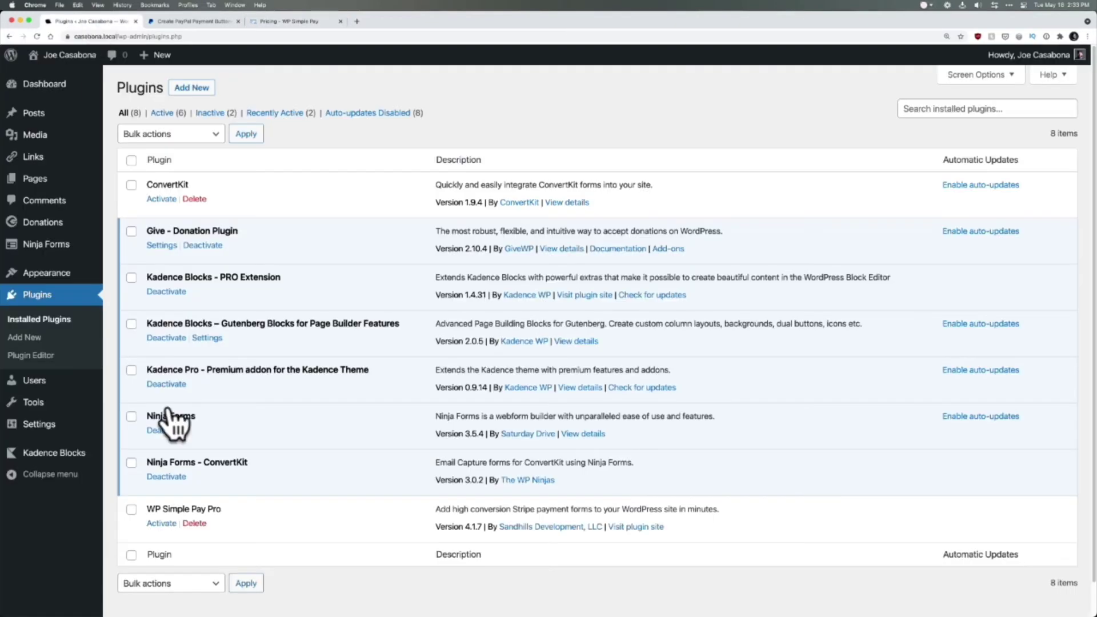
{"action": "left_click", "coordinate": [161, 524]}
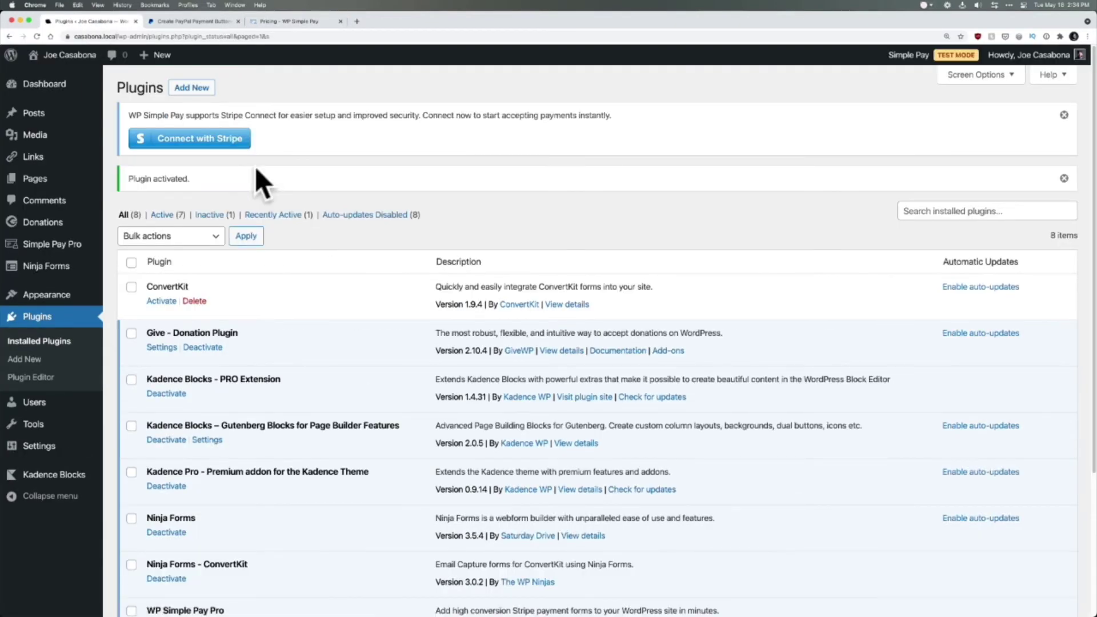
{"action": "left_click", "coordinate": [233, 147]}
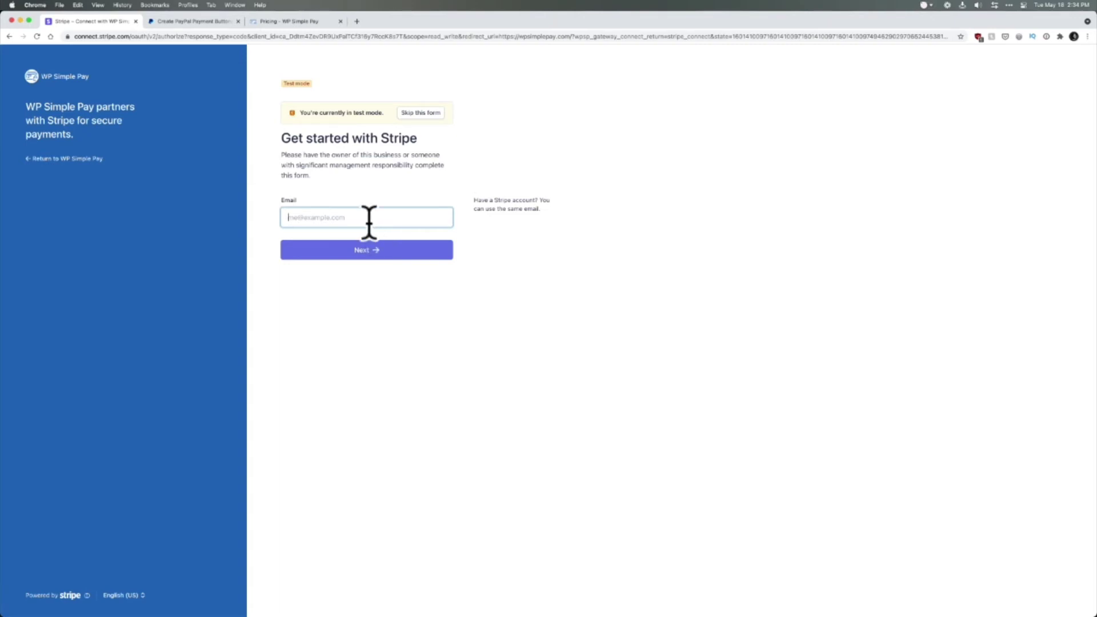
Enter the Stripe account's email and password and log in to connect WP Simple Pay in test mode.
{"action": "key", "text": "super+v"}
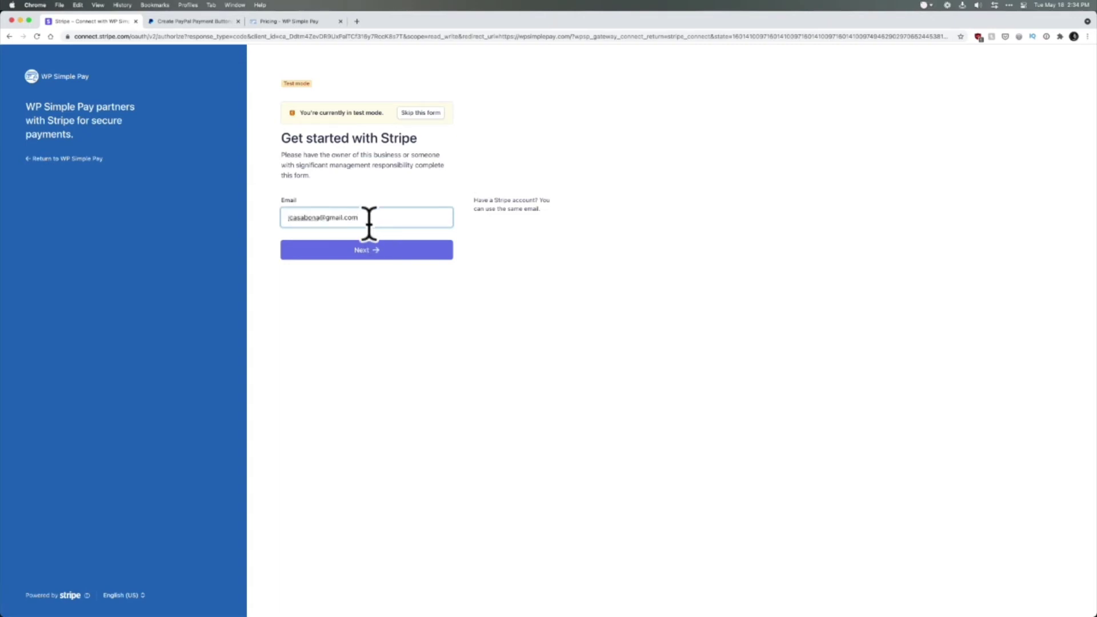
{"action": "left_click", "coordinate": [363, 257]}
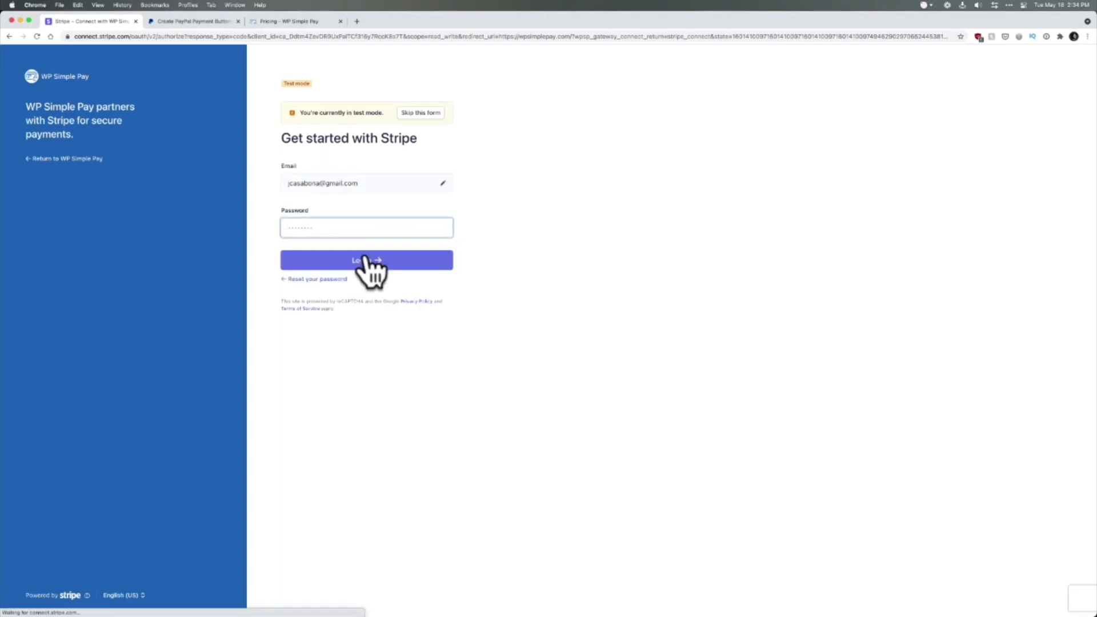
{"action": "left_click", "coordinate": [377, 261]}
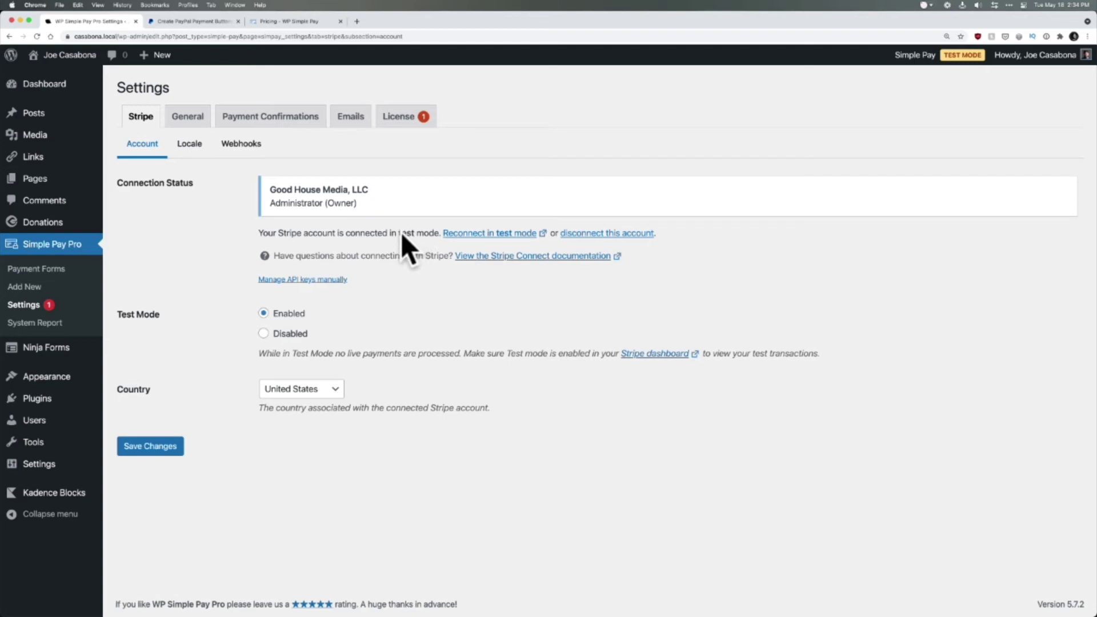
Save Simple Pay's settings with Test Mode disabled and connect the Good House Media, LLC Stripe account in live mode.
{"action": "left_click_drag", "start_coordinate": [399, 233], "coordinate": [413, 232]}
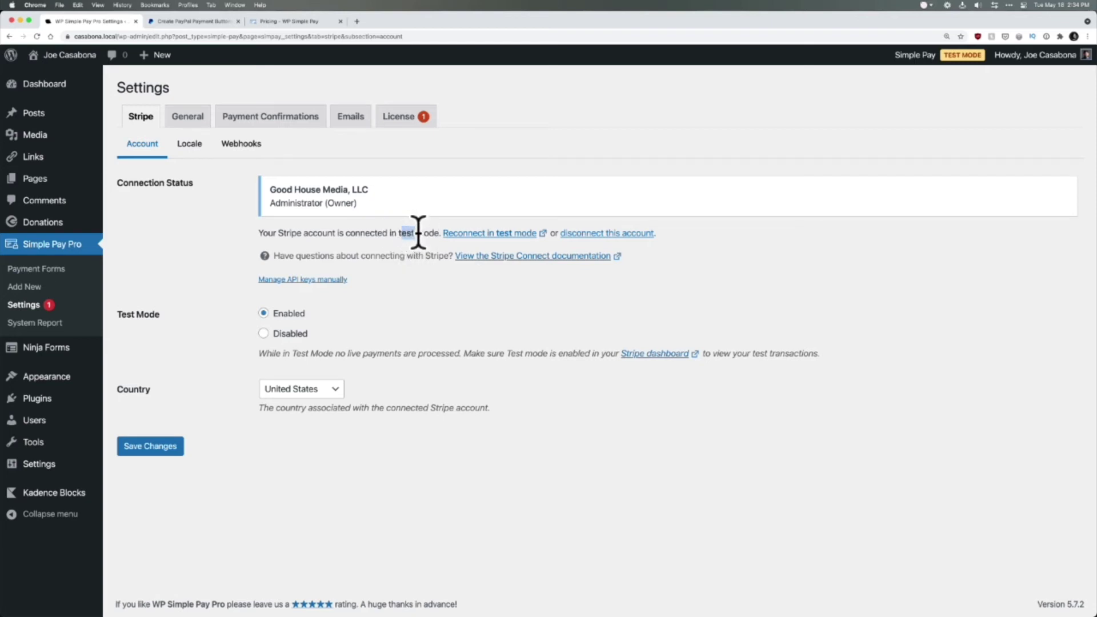
{"action": "left_click", "coordinate": [416, 233]}
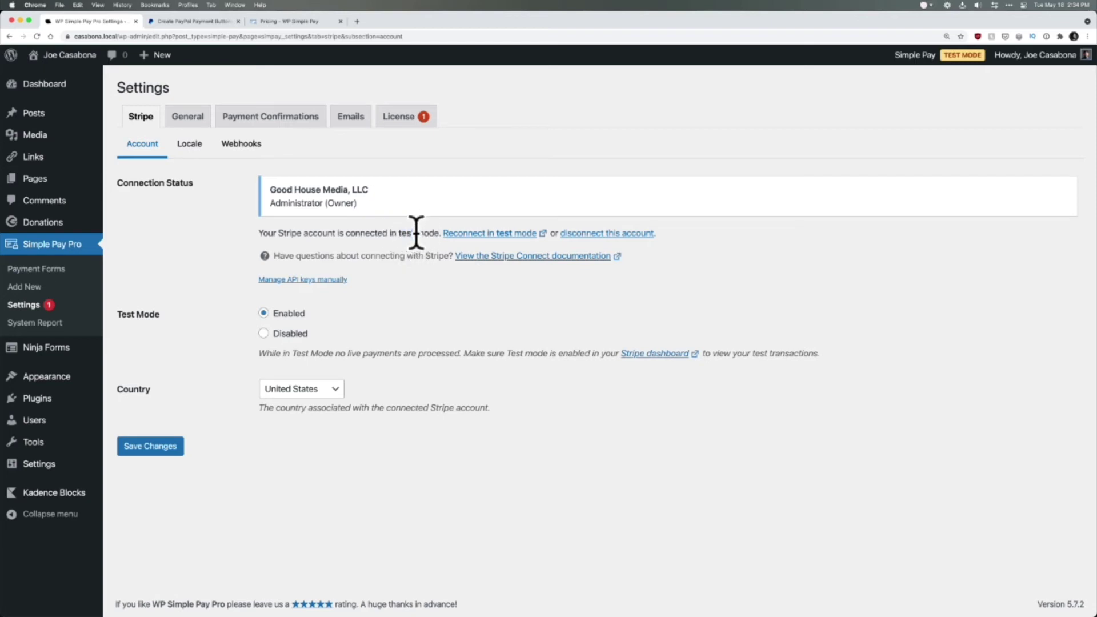
{"action": "left_click", "coordinate": [264, 335]}
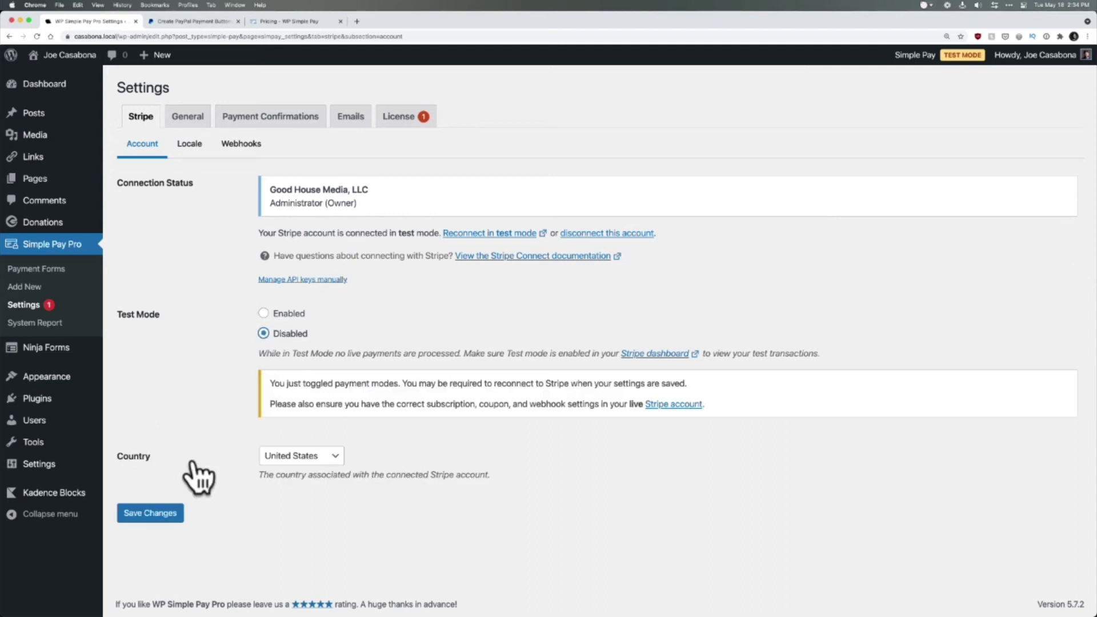
{"action": "left_click", "coordinate": [151, 514]}
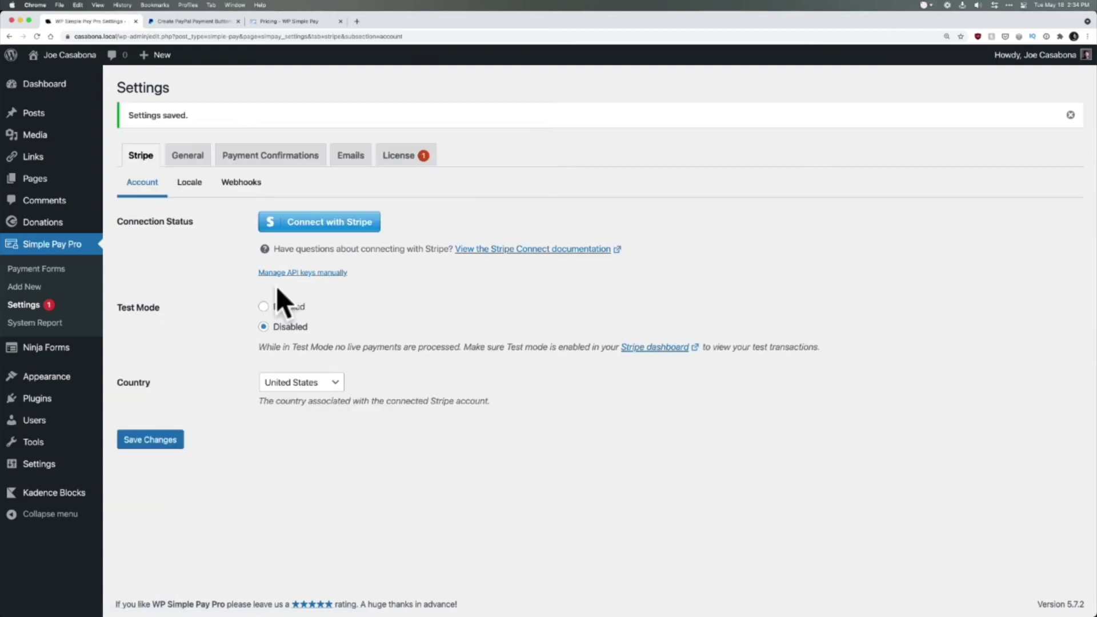
{"action": "left_click", "coordinate": [314, 225]}
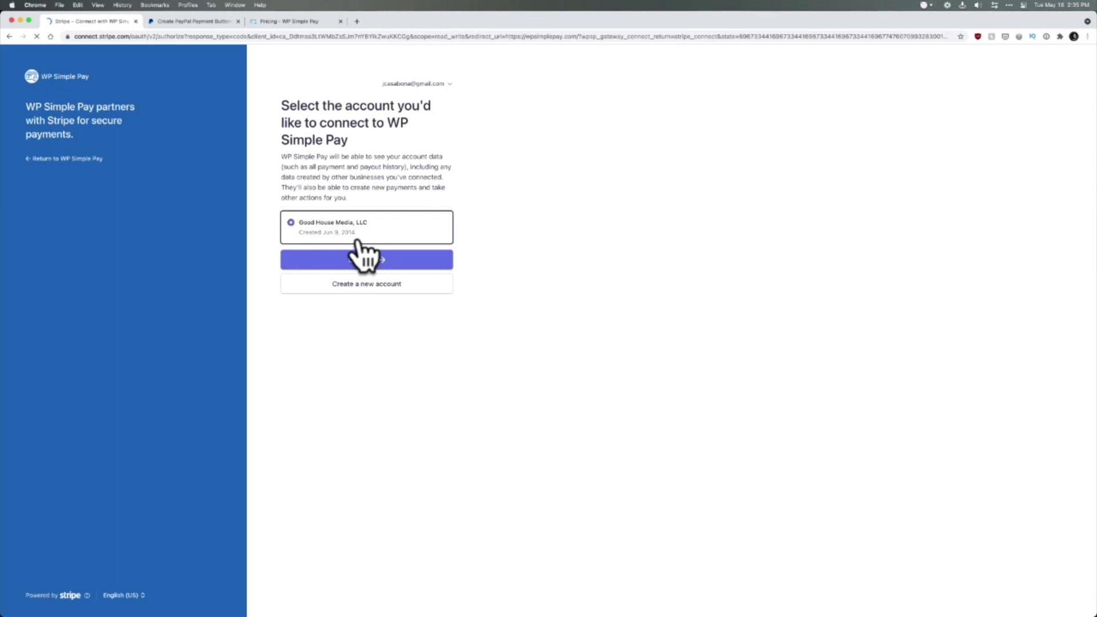
{"action": "left_click", "coordinate": [363, 259]}
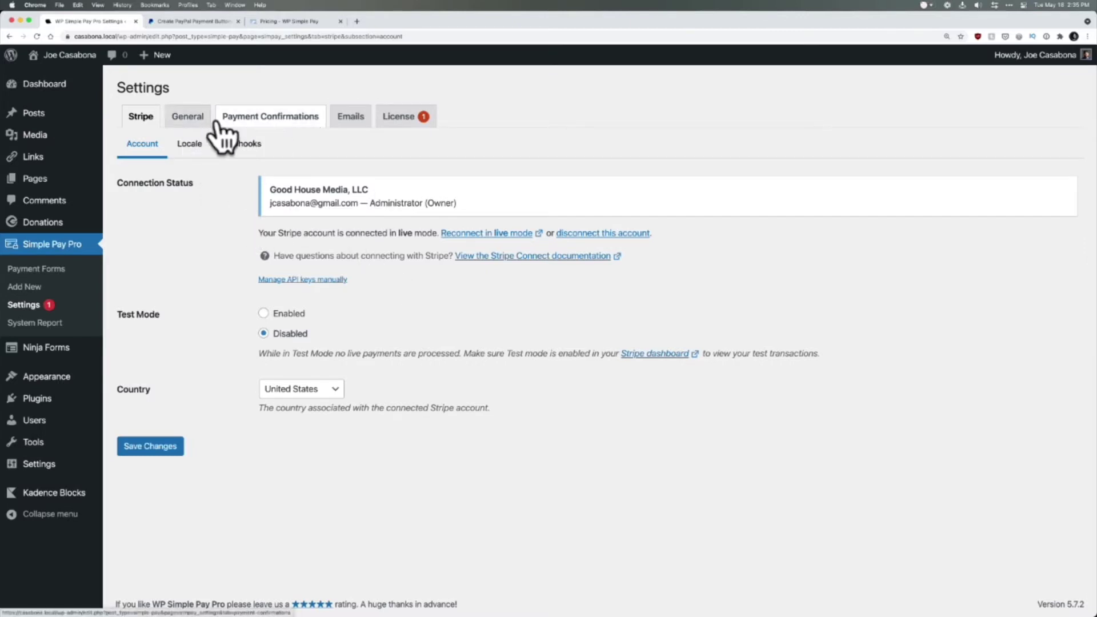
Review Simple Pay's general currency settings, payment confirmation pages and one-time payment confirmation message.
{"action": "left_click", "coordinate": [188, 119]}
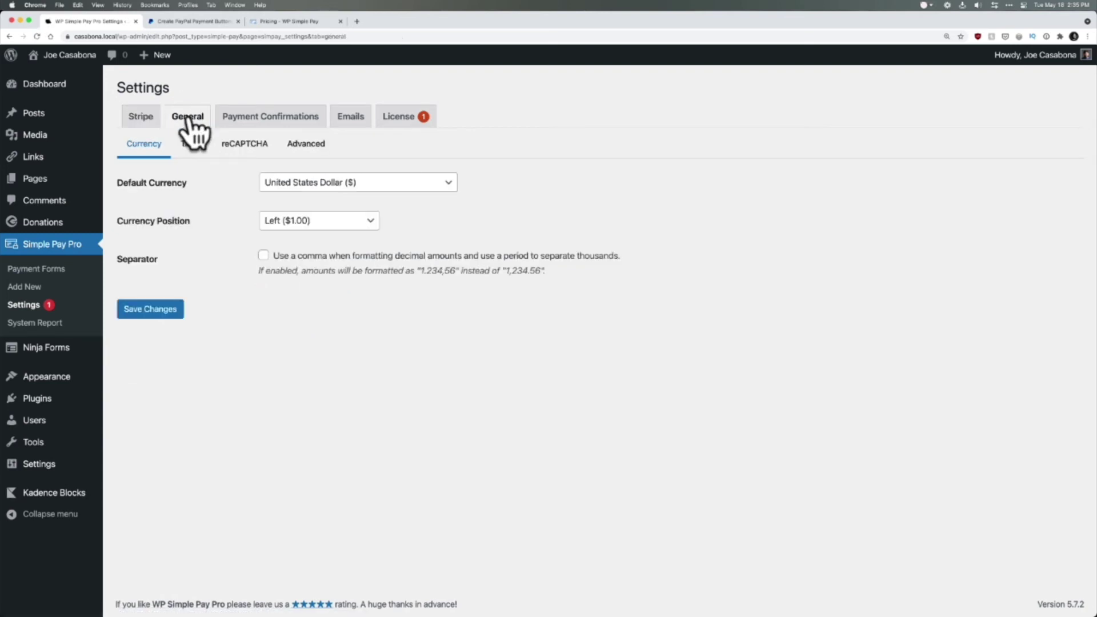
{"action": "left_click", "coordinate": [260, 117]}
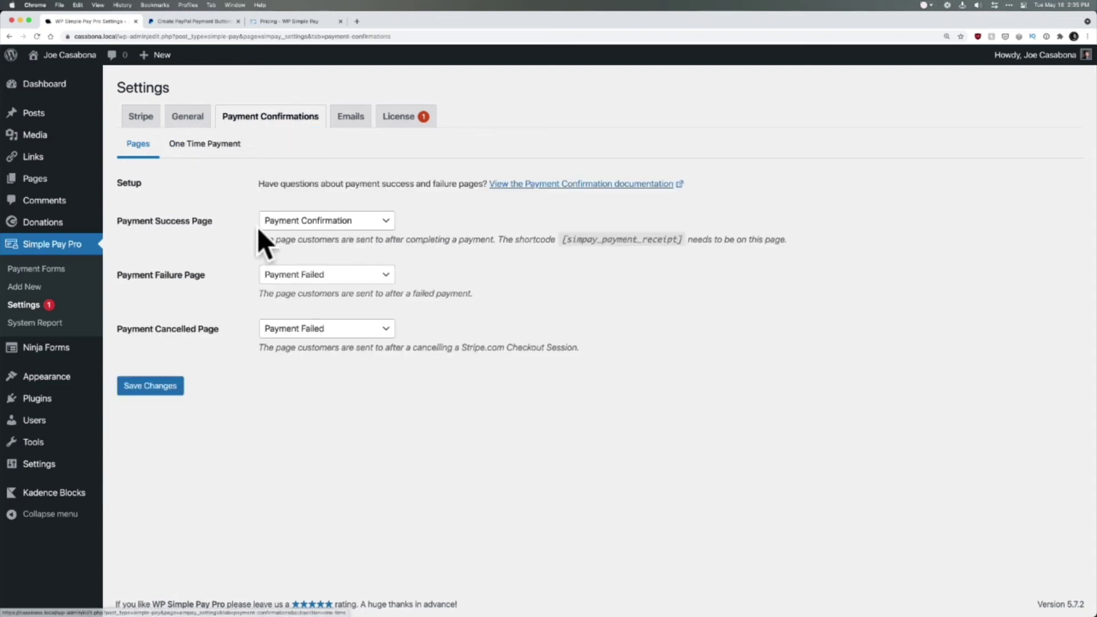
{"action": "left_click", "coordinate": [216, 148]}
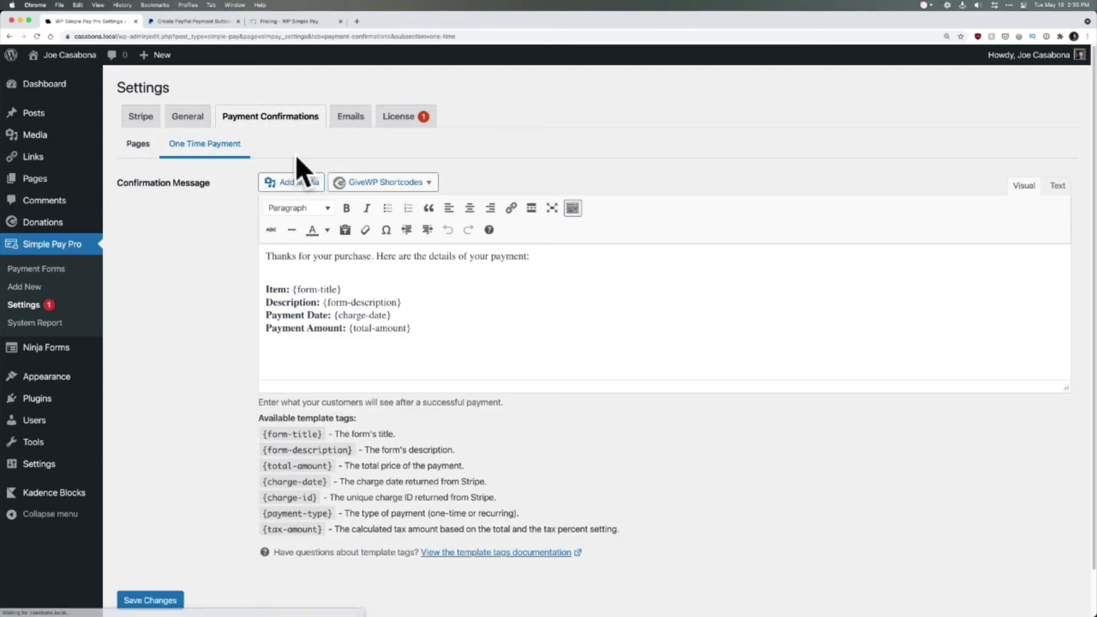
Start a new Simple Pay payment form and review its title, description and form type.
{"action": "left_click", "coordinate": [37, 287]}
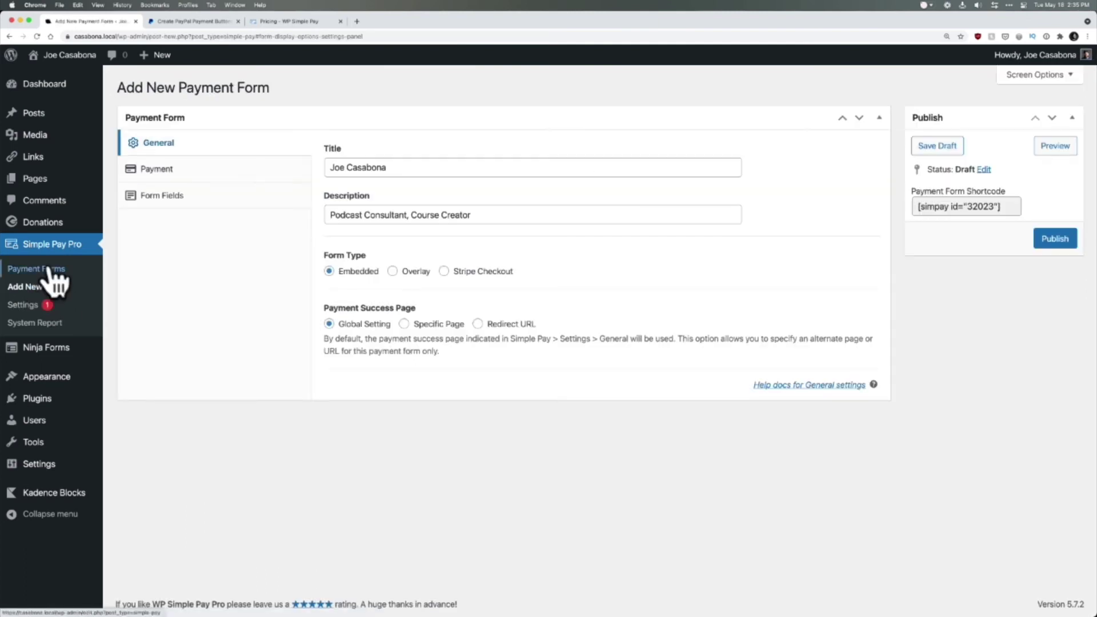
{"action": "left_click", "coordinate": [361, 167]}
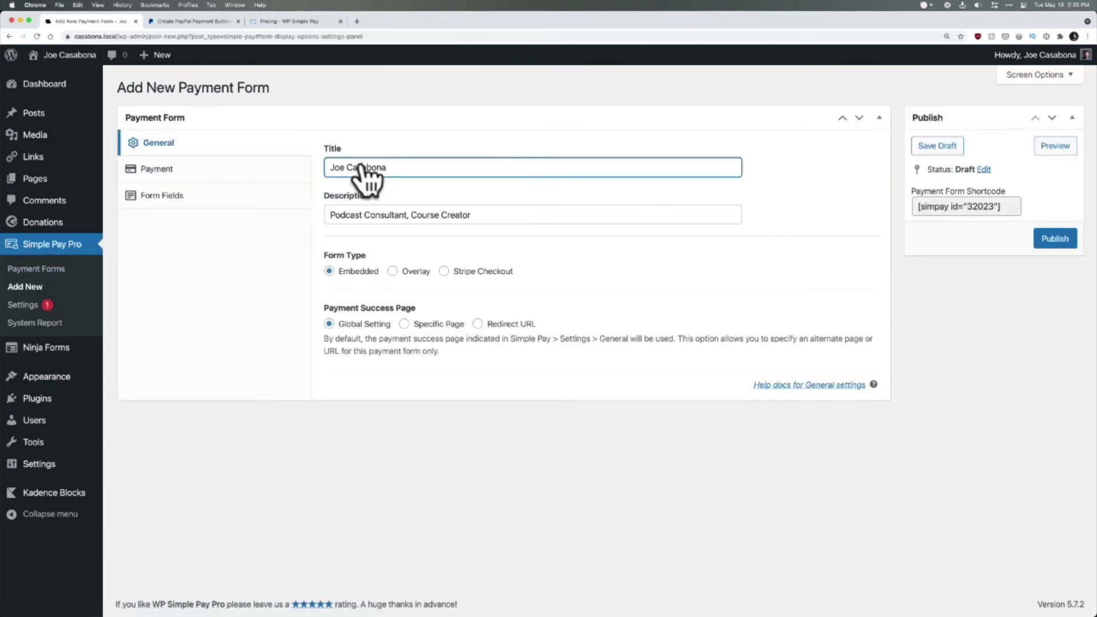
{"action": "left_click", "coordinate": [366, 216]}
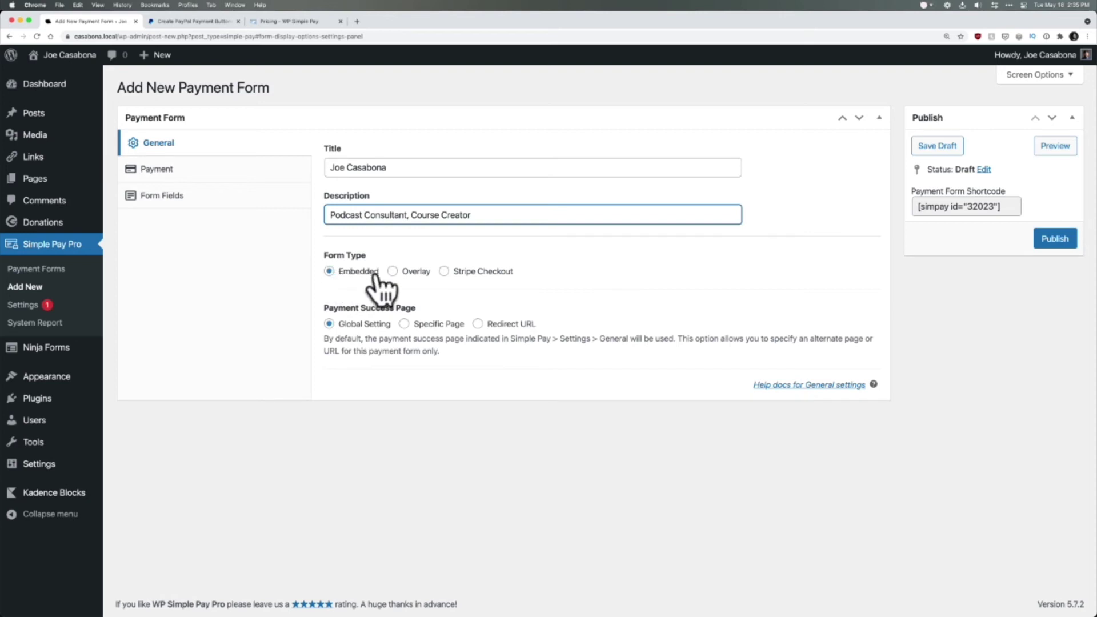
Set the payment form's price to 4.99 USD.
{"action": "left_click", "coordinate": [184, 169]}
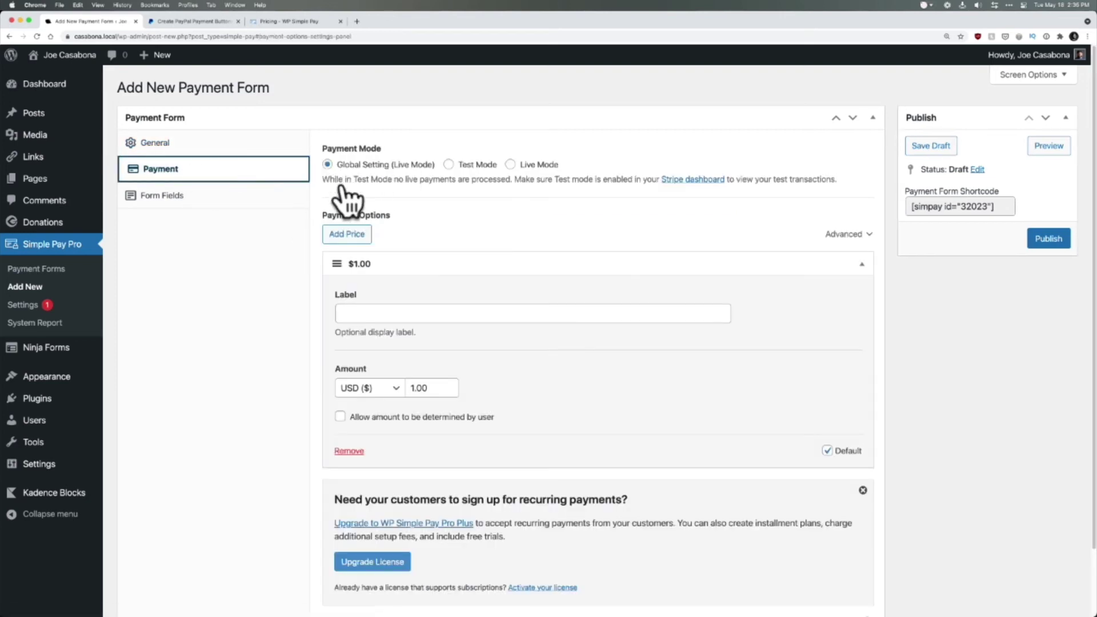
{"action": "scroll", "coordinate": [368, 290], "scroll_direction": "down", "scroll_amount": 1}
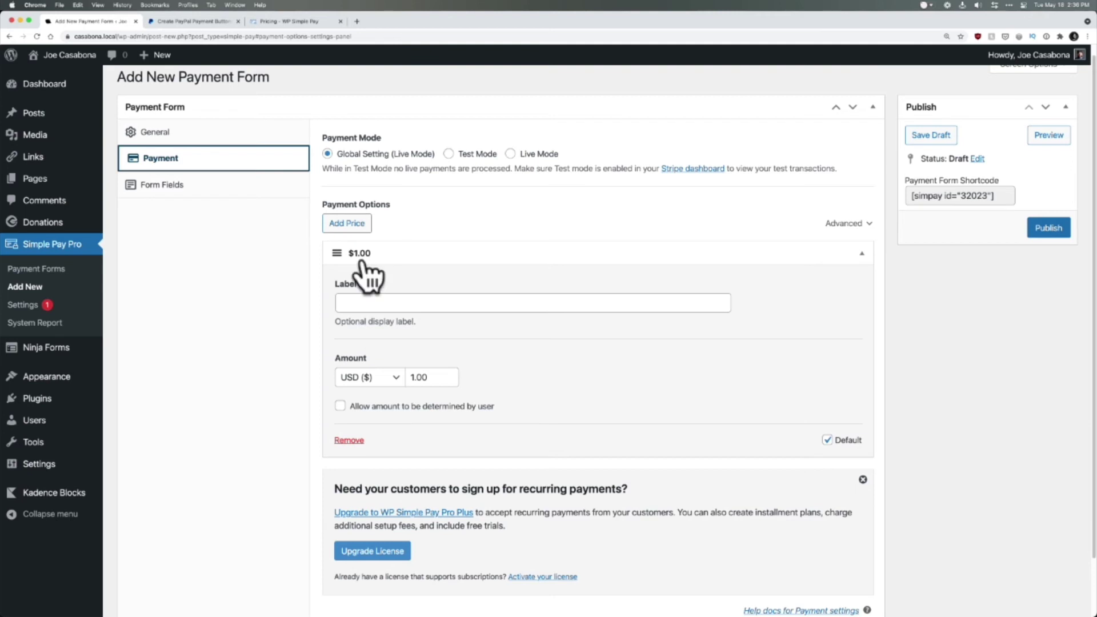
{"action": "scroll", "coordinate": [475, 324], "scroll_direction": "down", "scroll_amount": 1}
{"action": "double_click", "coordinate": [426, 368]}
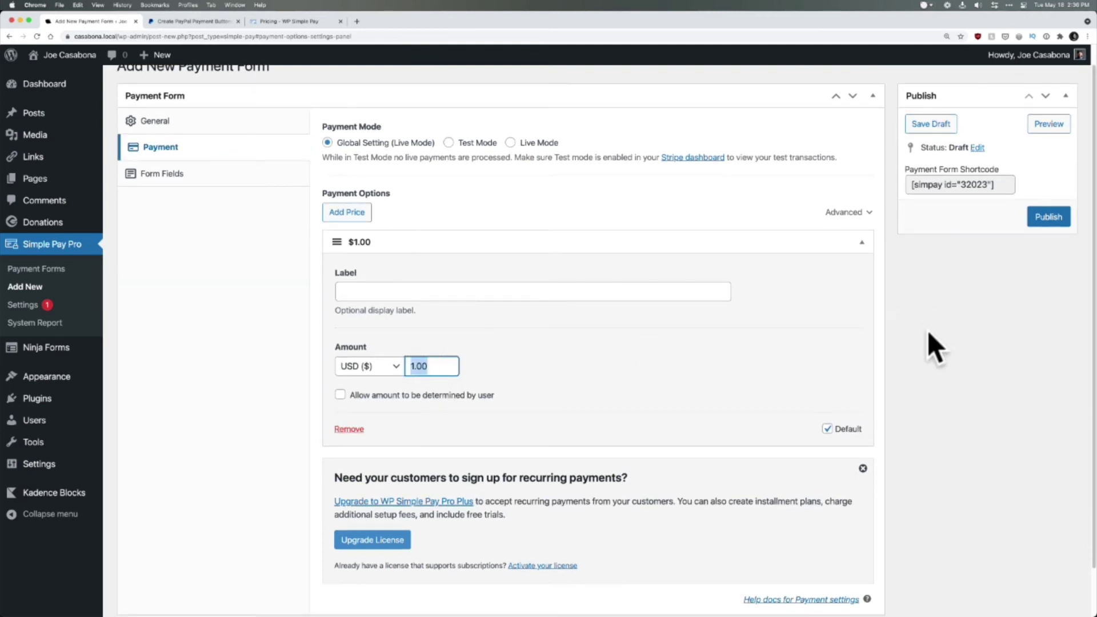
{"action": "type", "text": "4.99"}
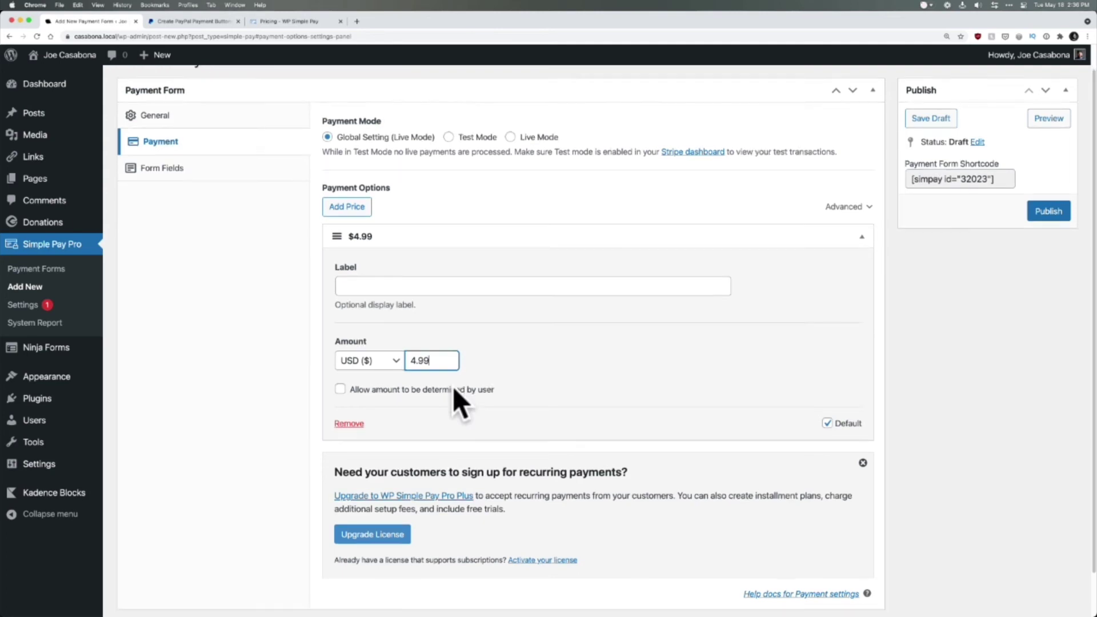
{"action": "scroll", "coordinate": [454, 389], "scroll_direction": "down", "scroll_amount": 2}
{"action": "scroll", "coordinate": [454, 389], "scroll_direction": "up", "scroll_amount": 3}
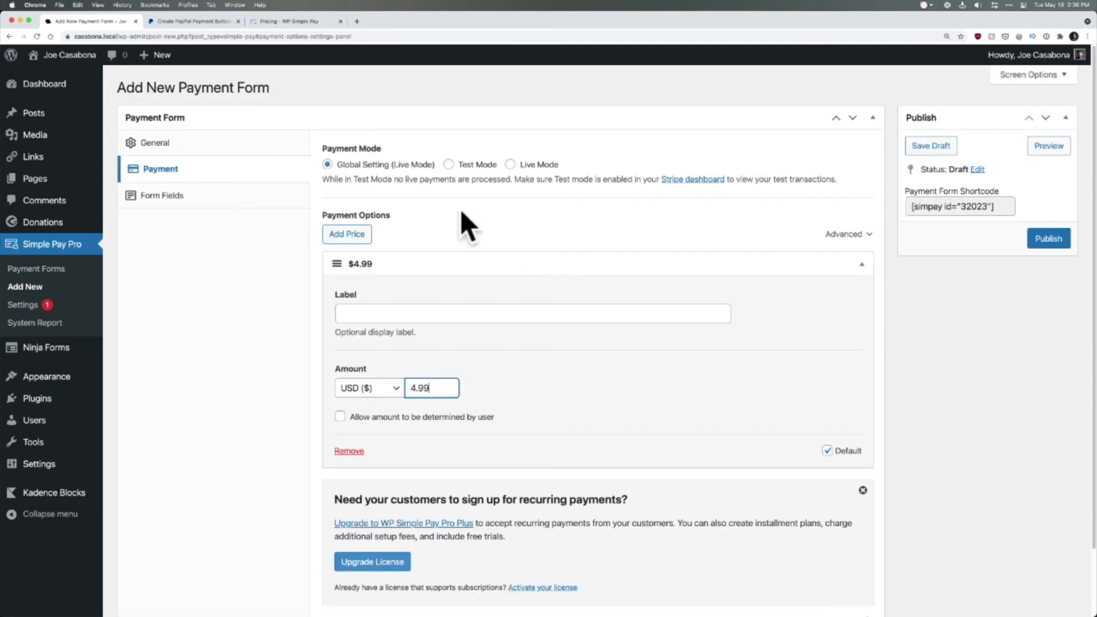
Add an Apple Pay/Google Pay Button field to the payment form and place it above the Email Address field.
{"action": "left_click", "coordinate": [220, 198]}
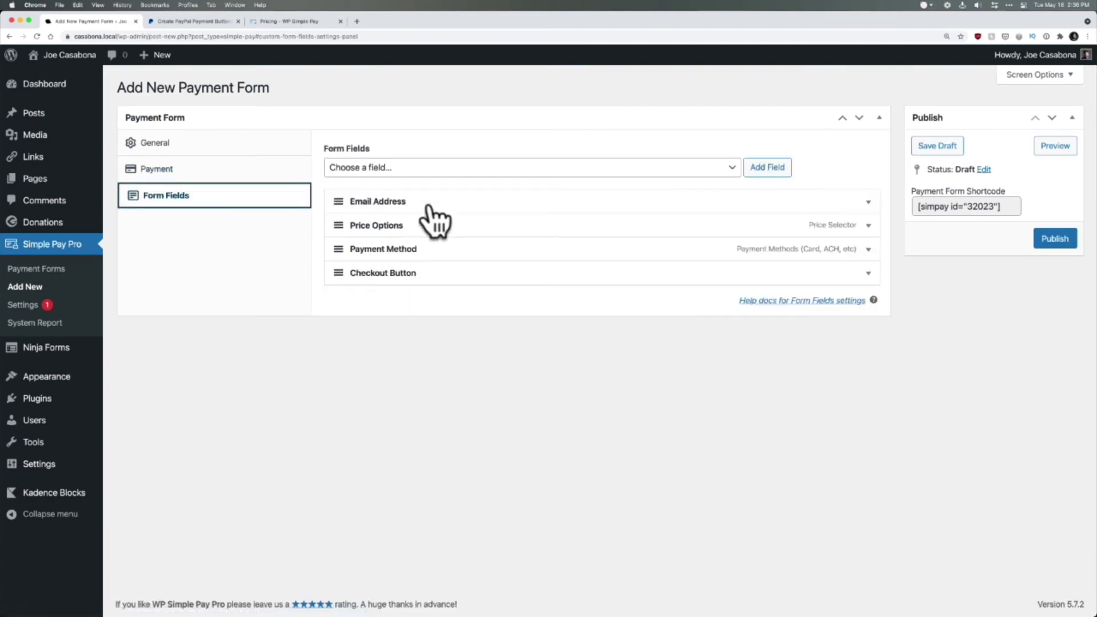
{"action": "left_click", "coordinate": [448, 168]}
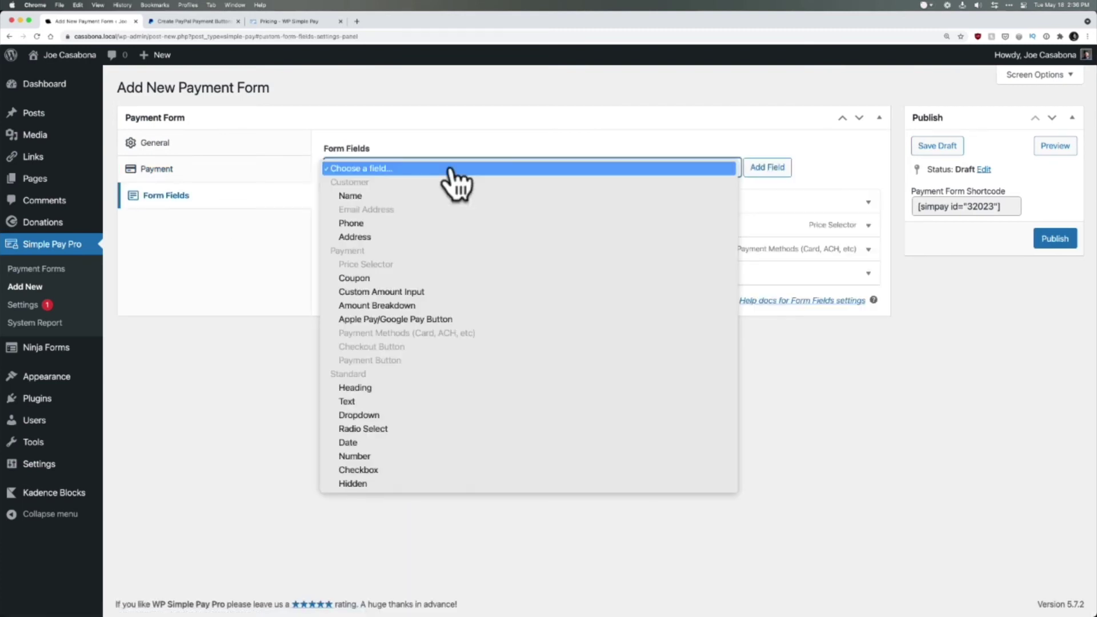
{"action": "left_click", "coordinate": [383, 320]}
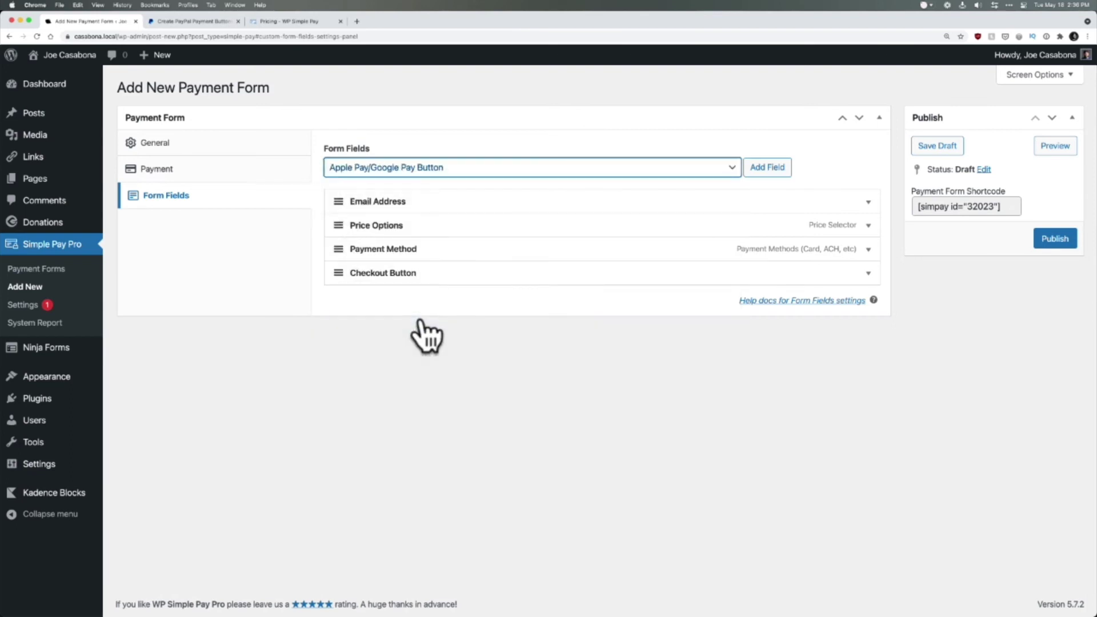
{"action": "left_click", "coordinate": [769, 168]}
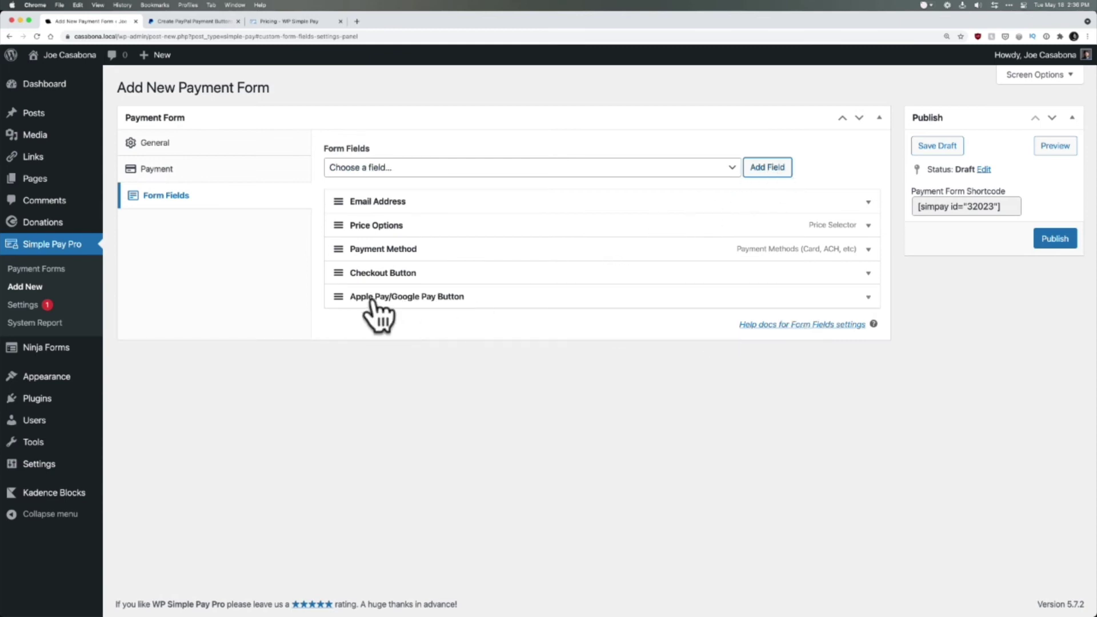
{"action": "left_click_drag", "start_coordinate": [338, 297], "coordinate": [343, 197]}
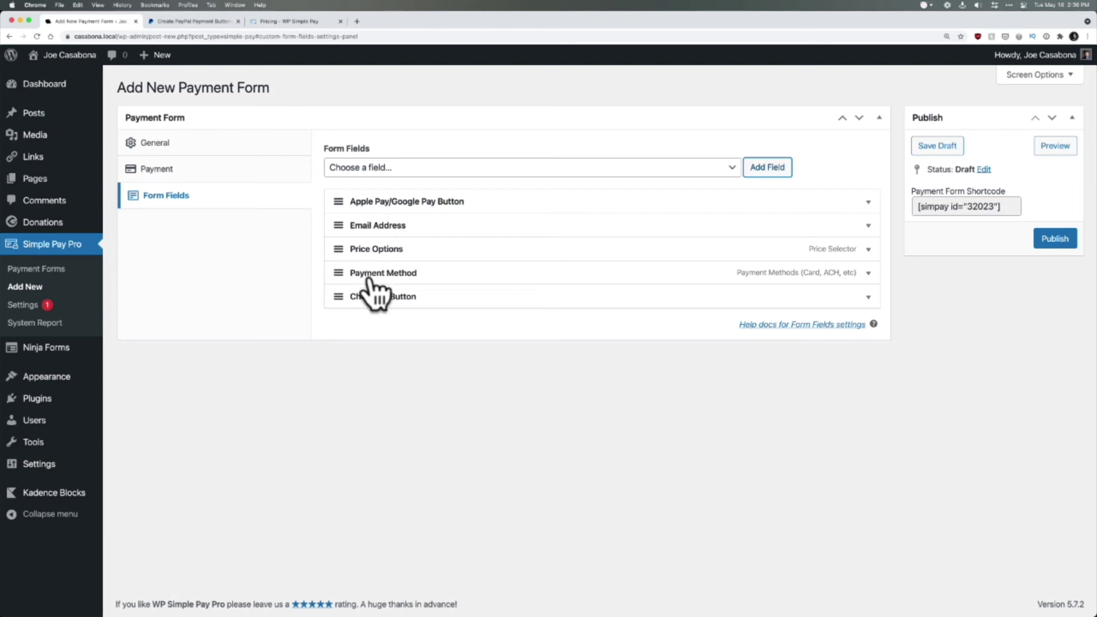
Publish the payment form, copy its shortcode and dismiss the Apple Pay domain verification notice.
{"action": "left_click", "coordinate": [1055, 240]}
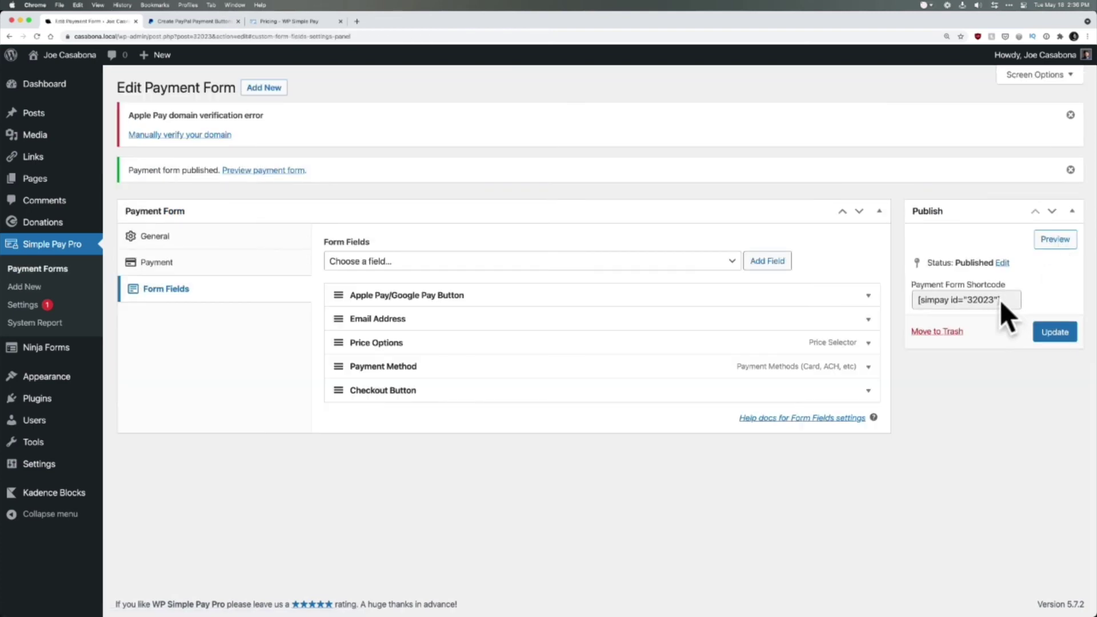
{"action": "left_click", "coordinate": [1000, 300]}
{"action": "key", "text": "super+c"}
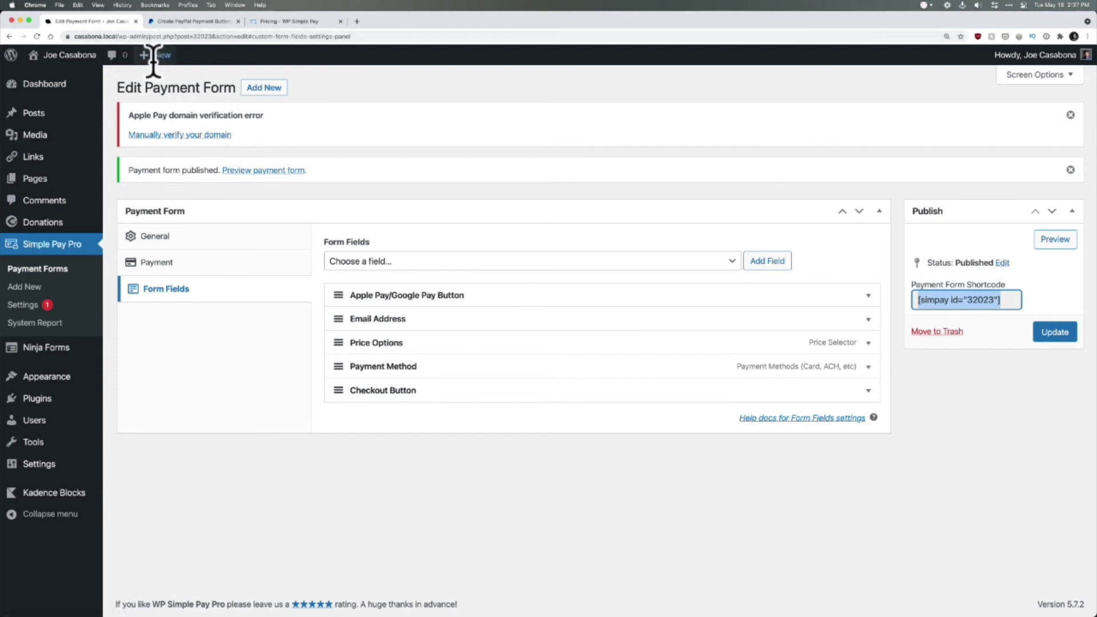
{"action": "left_click", "coordinate": [1068, 117]}
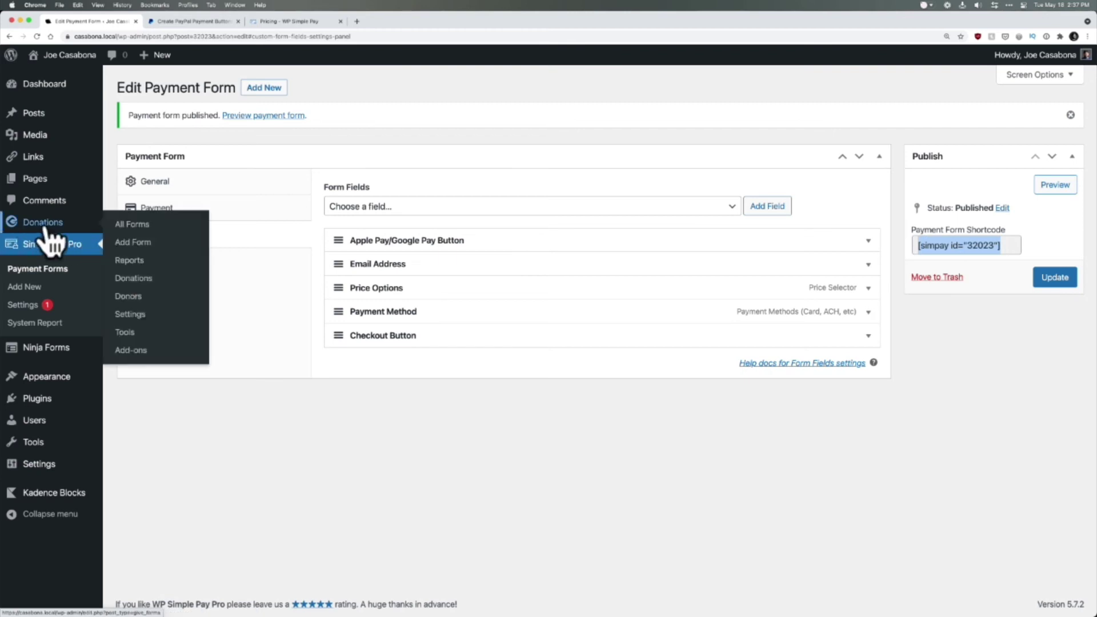
Open the Buy Me Coffee page for editing and insert the heading "WP Simple Pay" above the PayPal section.
{"action": "left_click", "coordinate": [42, 180]}
{"action": "left_click", "coordinate": [166, 184]}
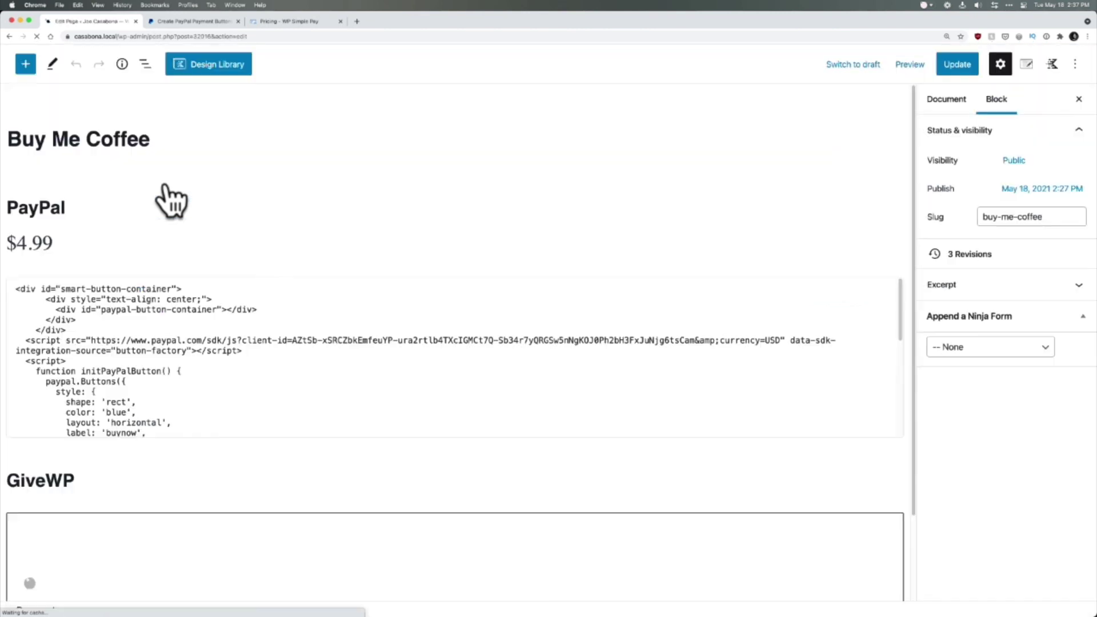
{"action": "left_click", "coordinate": [189, 142]}
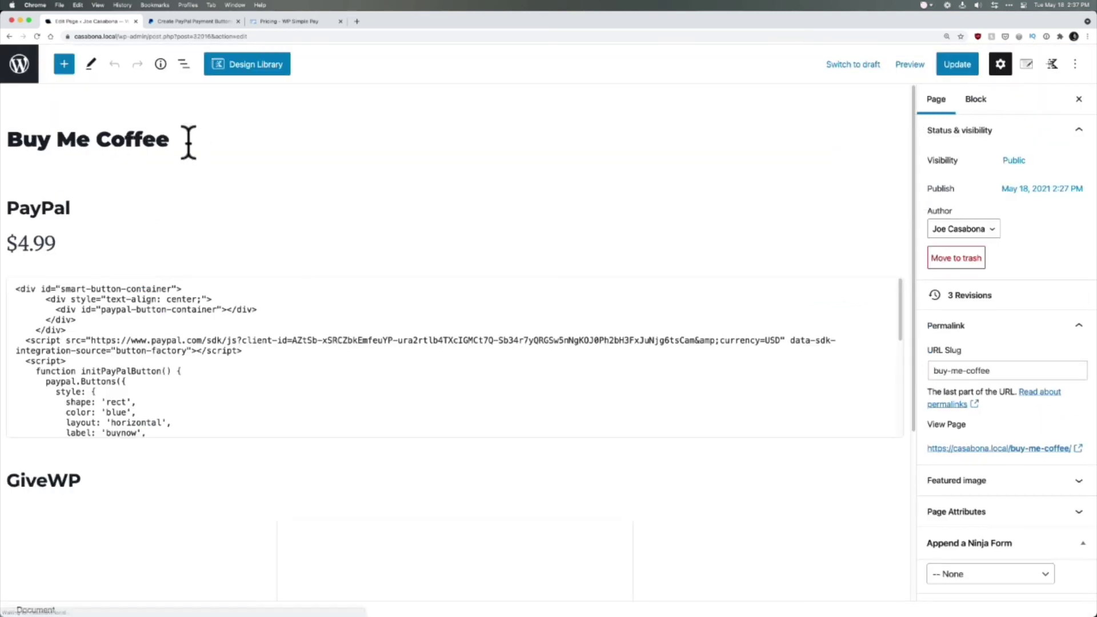
{"action": "key", "text": "Return"}
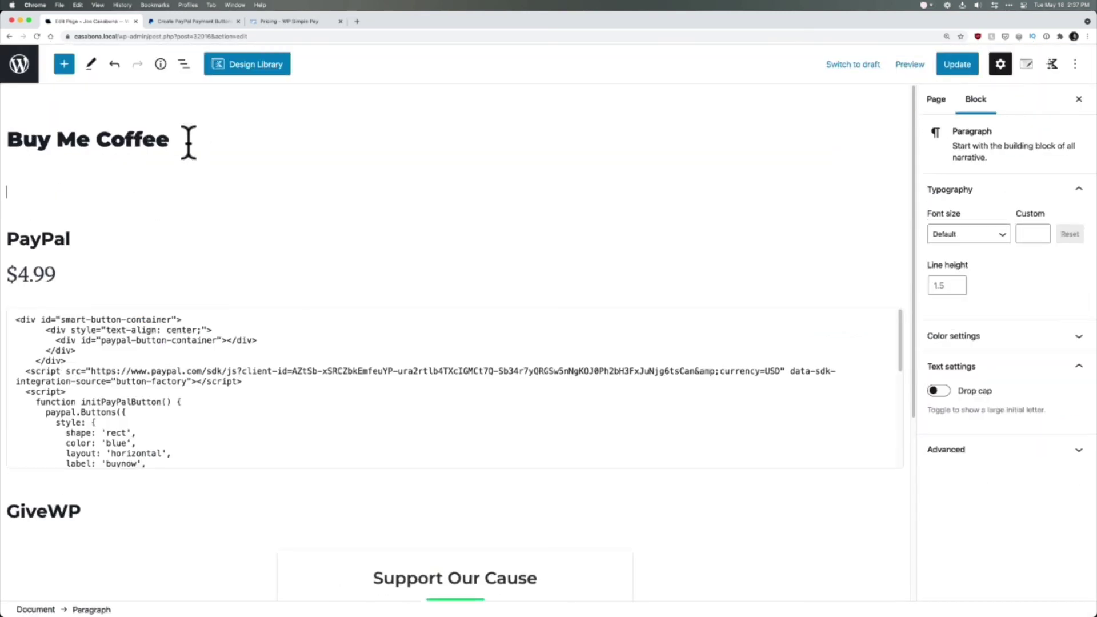
{"action": "type", "text": "/he"}
{"action": "key", "text": "Return"}
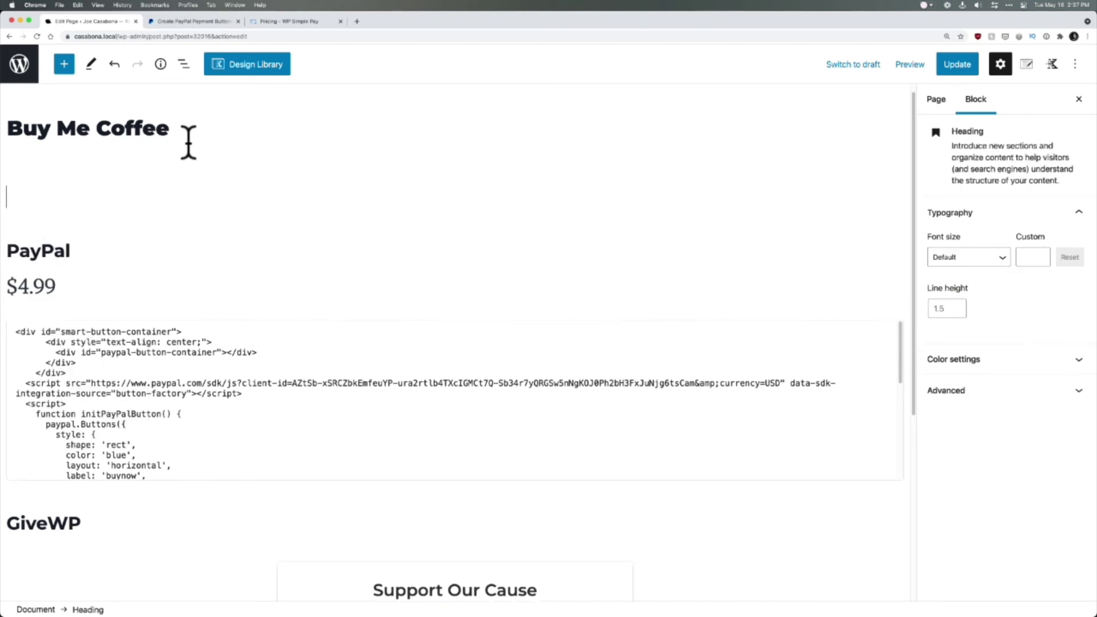
{"action": "type", "text": "WP Simple"}
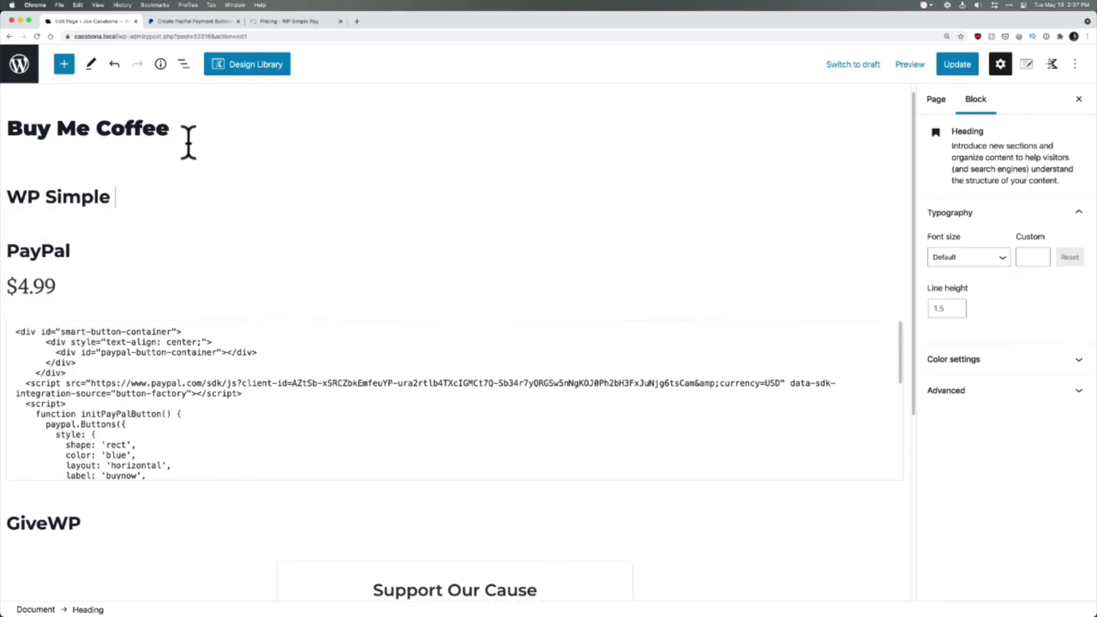
{"action": "type", "text": " Pay"}
Insert the shortcode [simpay id="32023"] below the WP Simple Pay heading and update the page.
{"action": "key", "text": "Return"}
{"action": "key", "text": "super+v"}
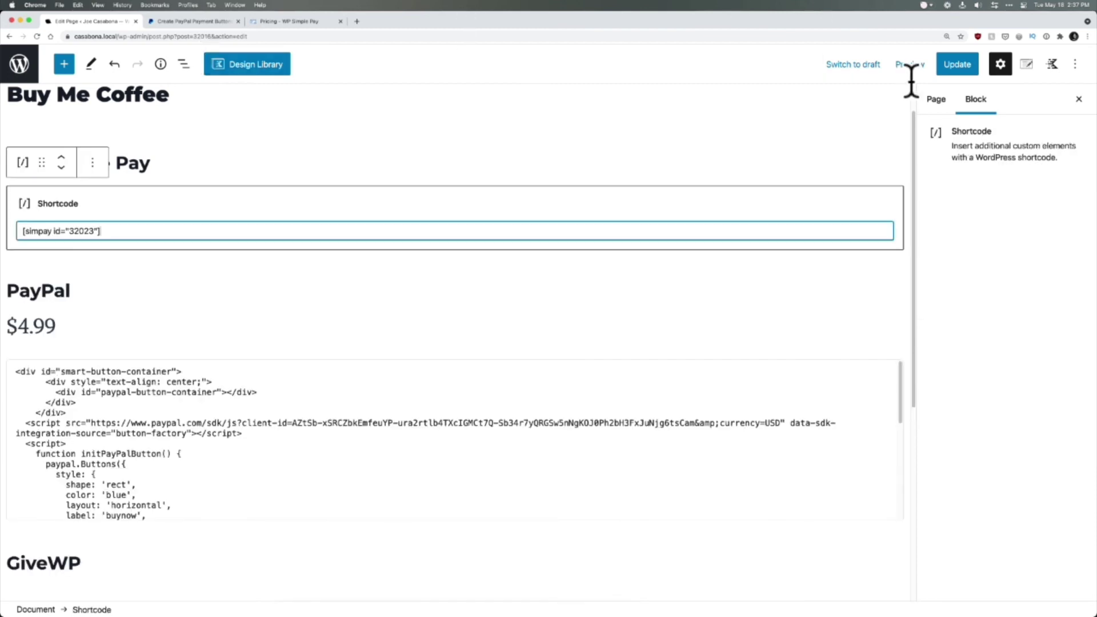
{"action": "left_click", "coordinate": [958, 64]}
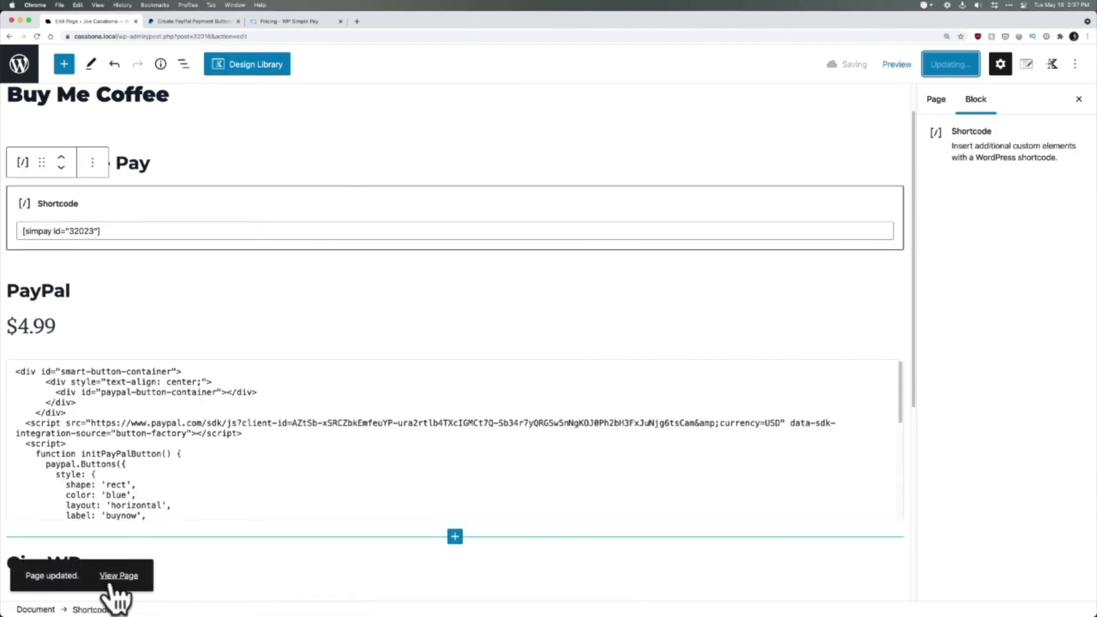
View the live Buy Me Coffee page and examine the title and description shown on the WP Simple Pay form.
{"action": "left_click", "coordinate": [117, 597]}
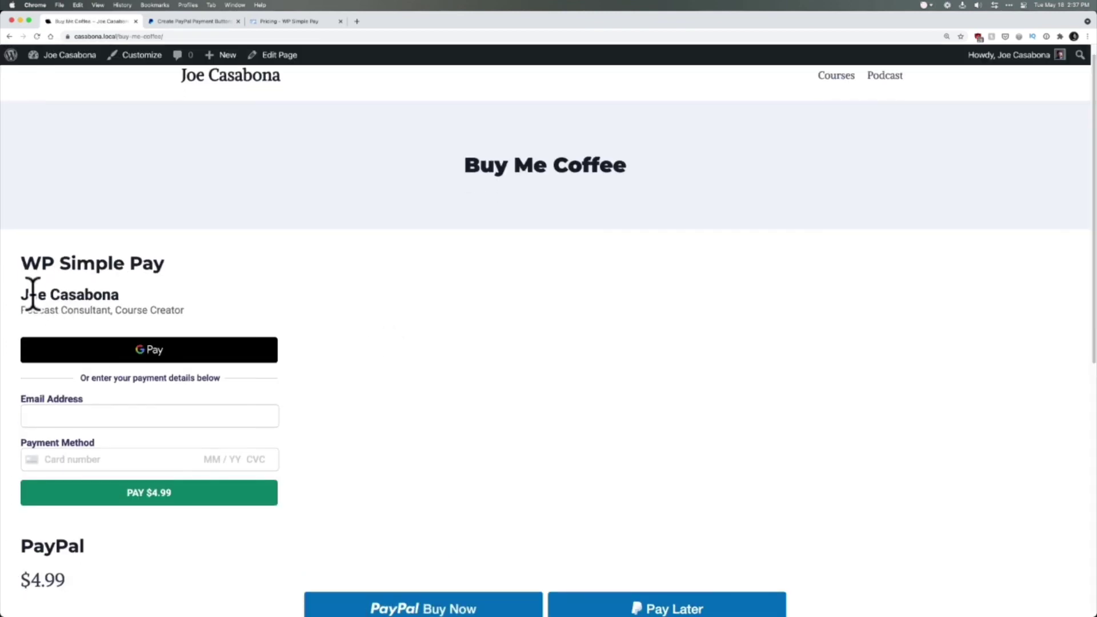
{"action": "left_click_drag", "start_coordinate": [23, 293], "coordinate": [224, 321]}
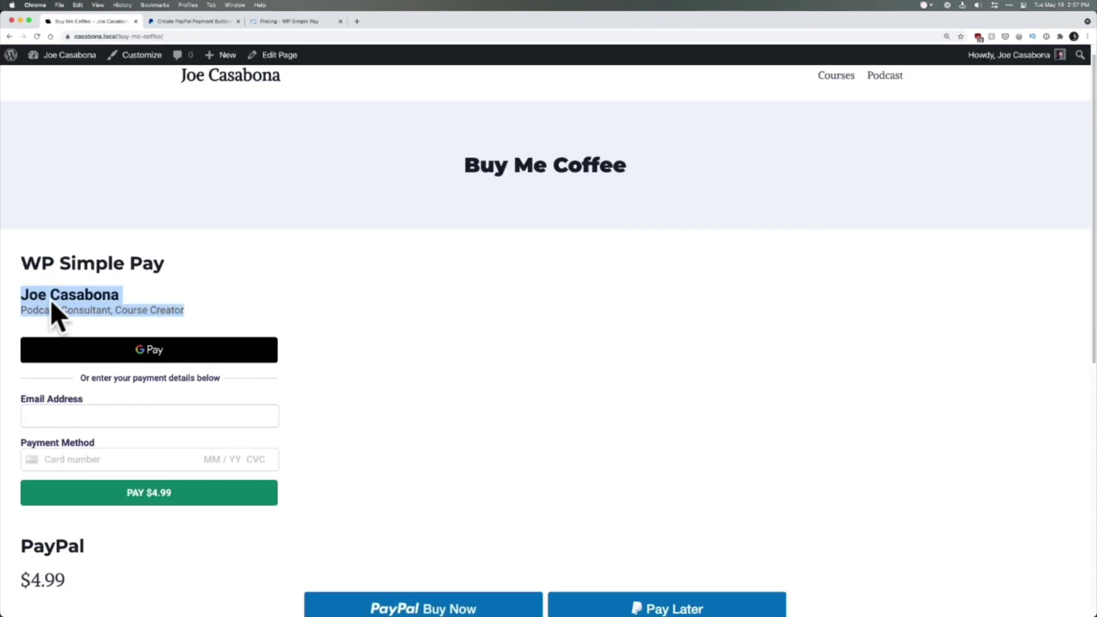
{"action": "left_click", "coordinate": [14, 294]}
{"action": "left_click_drag", "start_coordinate": [39, 310], "coordinate": [205, 314]}
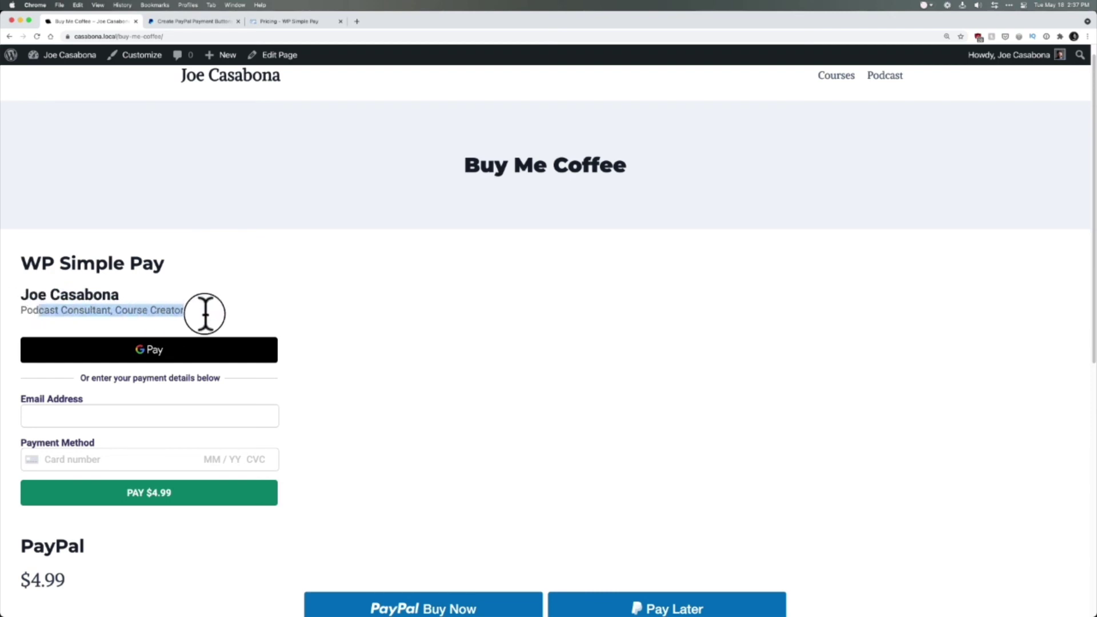
{"action": "left_click", "coordinate": [115, 314]}
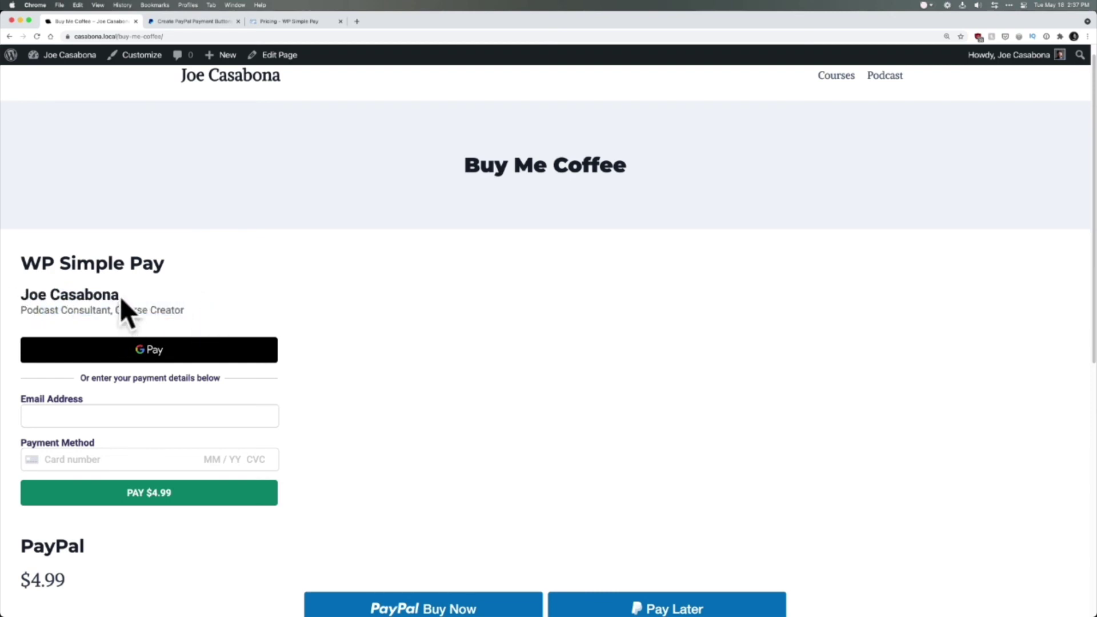
{"action": "triple_click", "coordinate": [25, 302]}
{"action": "left_click_drag", "start_coordinate": [197, 315], "coordinate": [114, 313]}
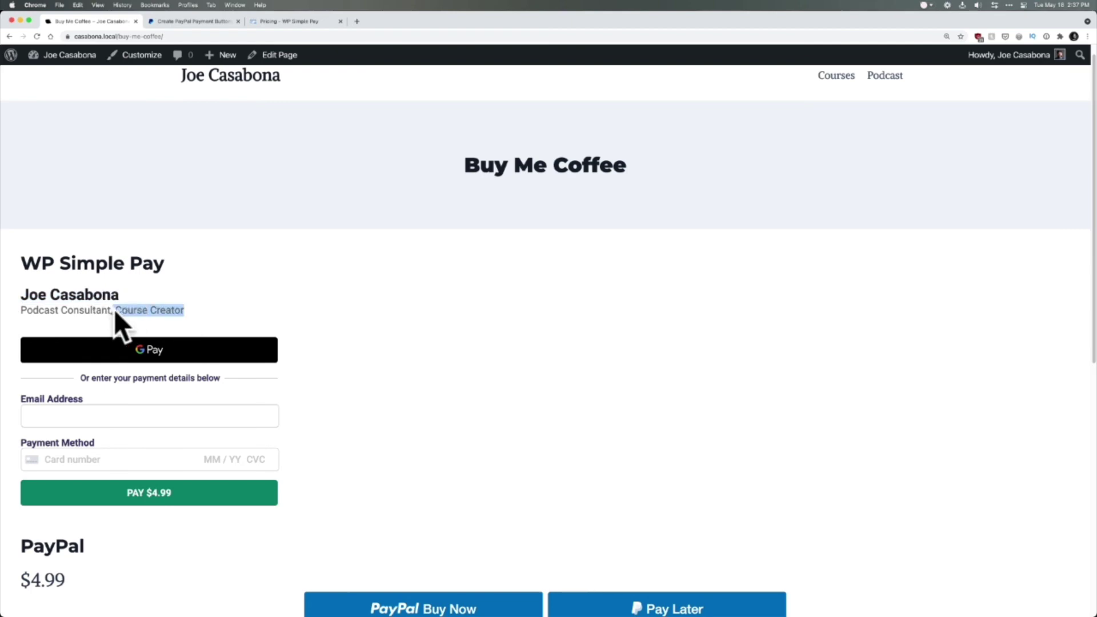
{"action": "left_click", "coordinate": [122, 311]}
Preview the form's Google Pay checkout and return to the page without paying.
{"action": "scroll", "coordinate": [137, 317], "scroll_direction": "down", "scroll_amount": 1}
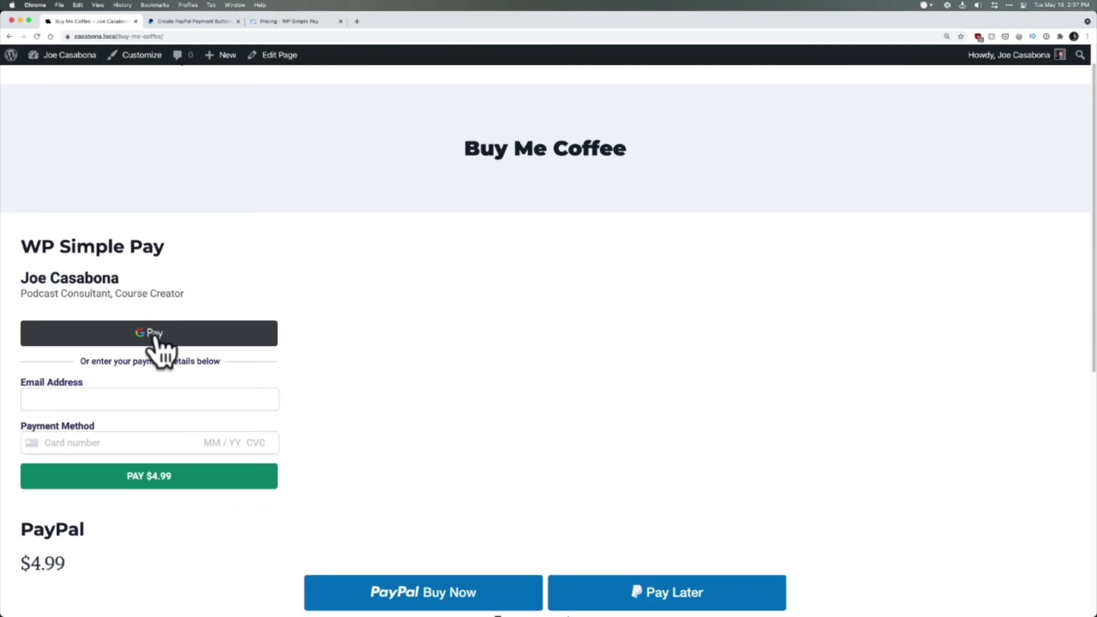
{"action": "left_click", "coordinate": [156, 338]}
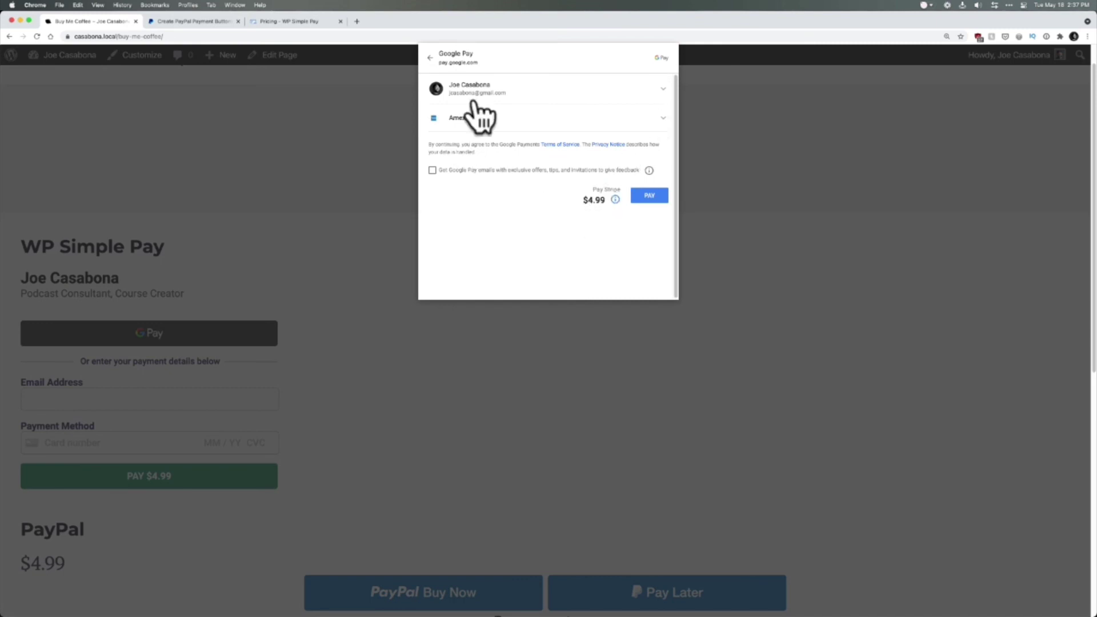
{"action": "left_click", "coordinate": [430, 59]}
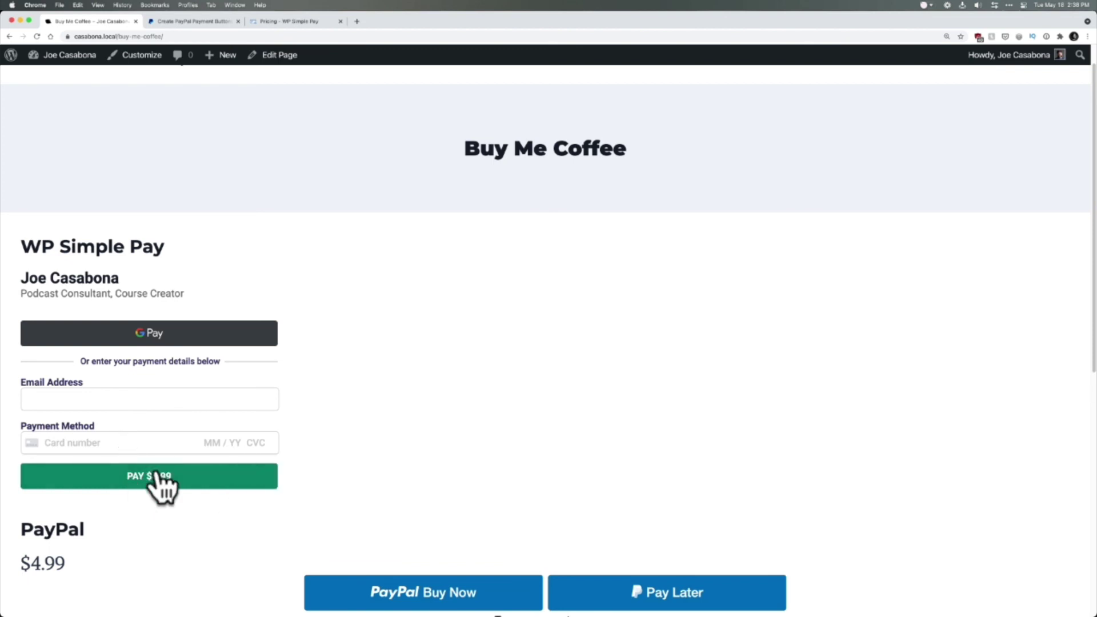
Compare the WP Simple Pay, PayPal and GiveWP payment sections on the live page.
{"action": "scroll", "coordinate": [277, 366], "scroll_direction": "down", "scroll_amount": 3}
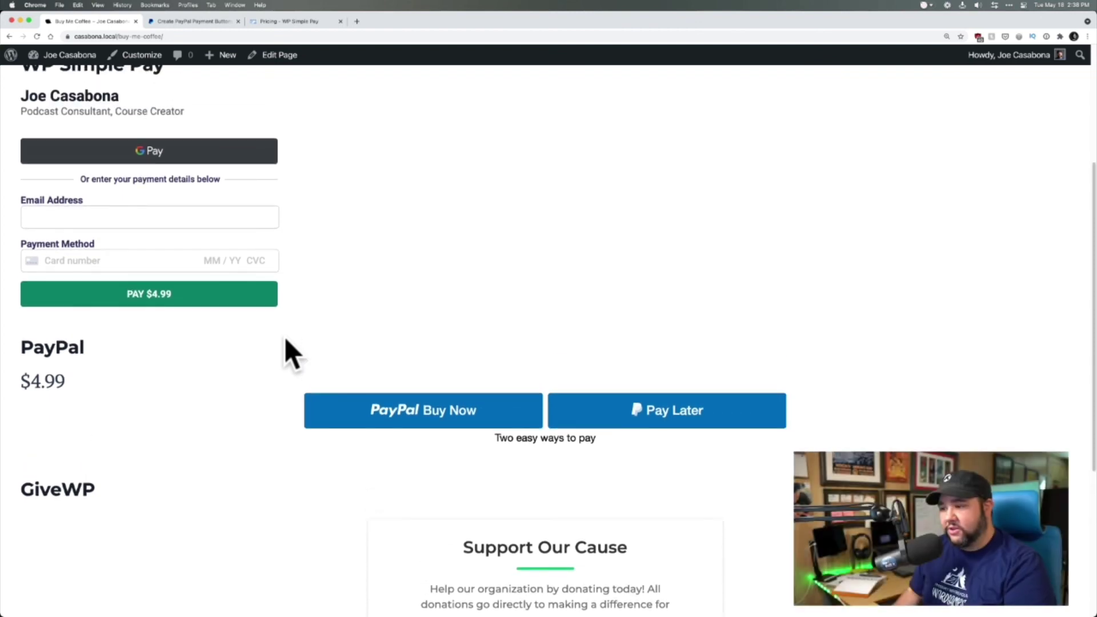
{"action": "scroll", "coordinate": [286, 339], "scroll_direction": "up", "scroll_amount": 1}
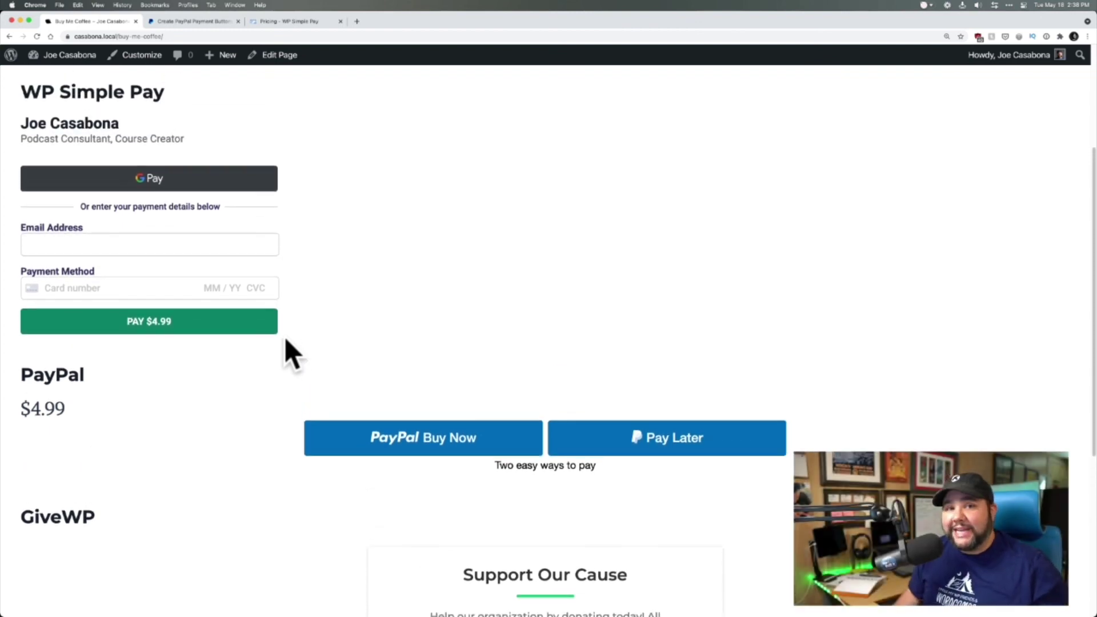
{"action": "scroll", "coordinate": [286, 340], "scroll_direction": "up", "scroll_amount": 1}
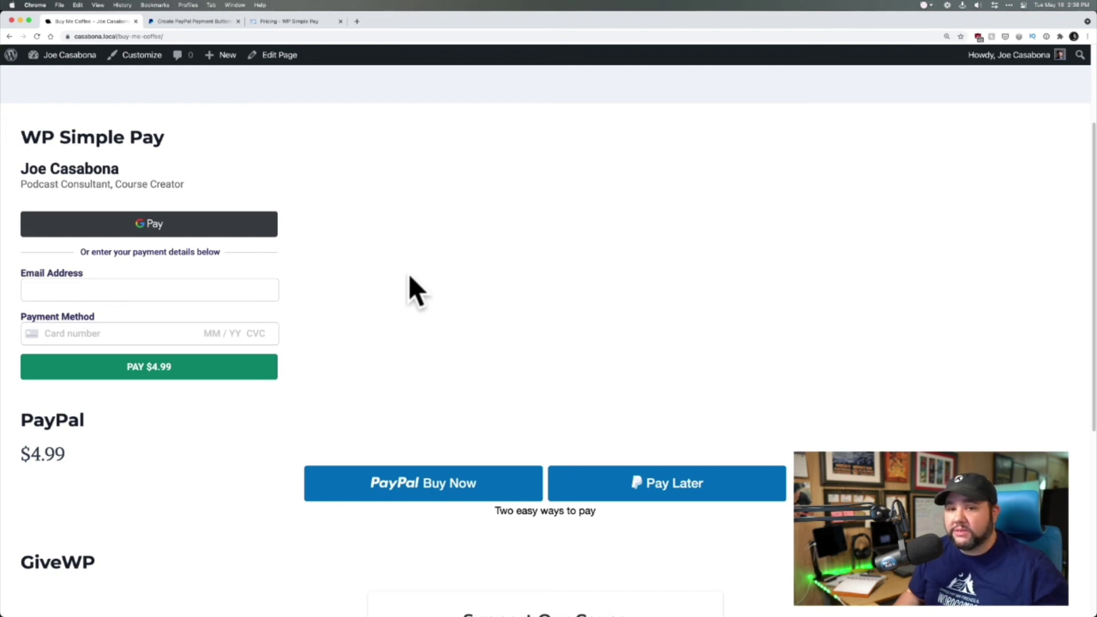
{"action": "scroll", "coordinate": [411, 278], "scroll_direction": "down", "scroll_amount": 1}
{"action": "scroll", "coordinate": [409, 275], "scroll_direction": "down", "scroll_amount": 5}
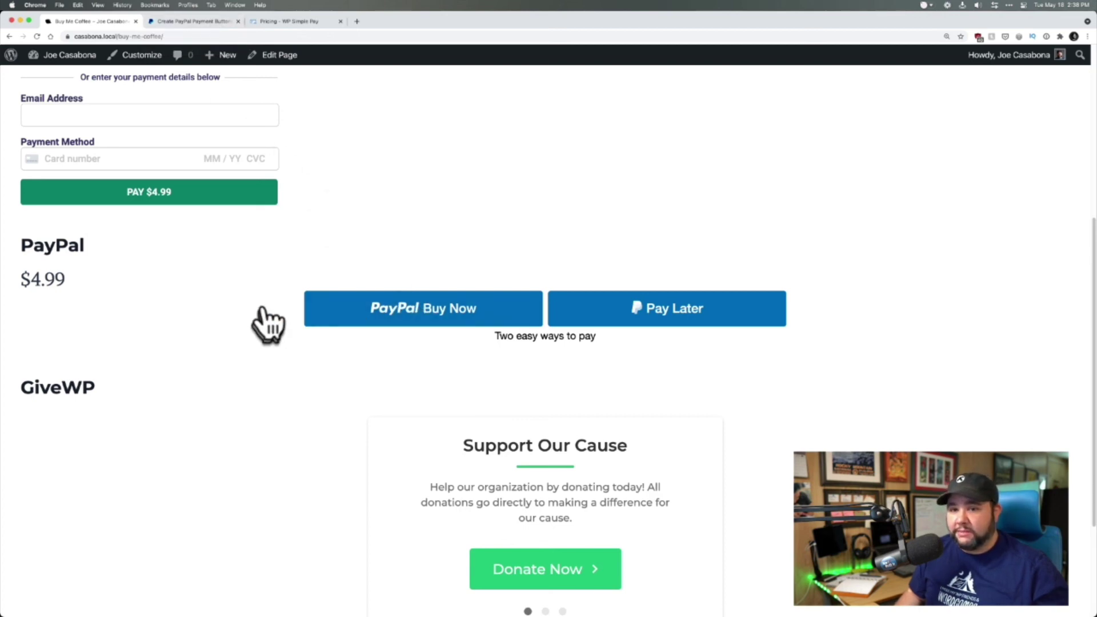
{"action": "scroll", "coordinate": [264, 318], "scroll_direction": "down", "scroll_amount": 3}
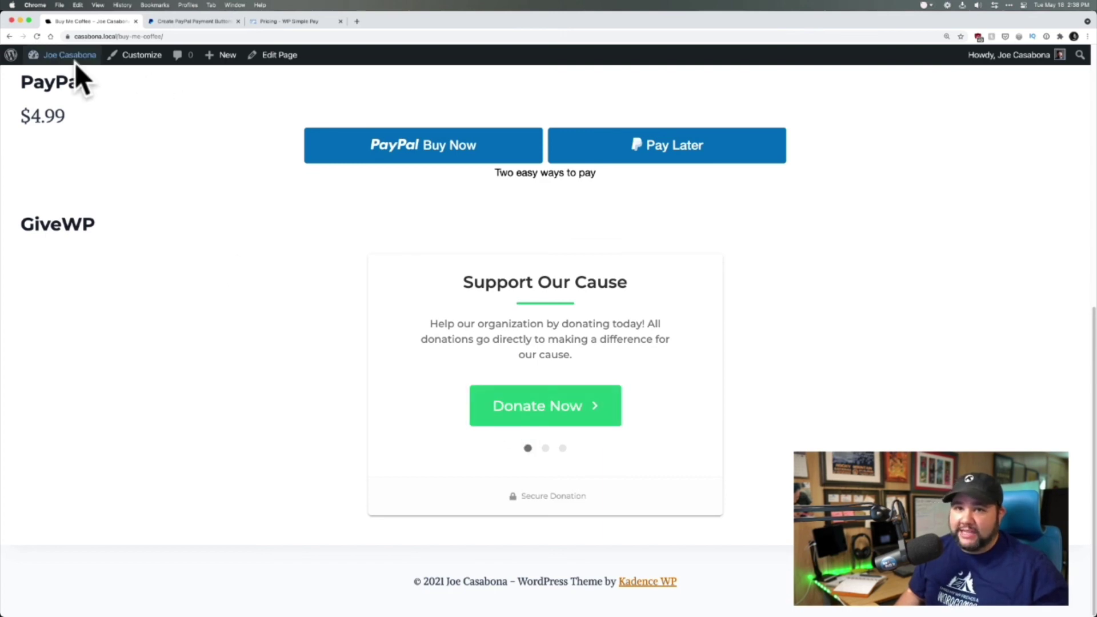
Return to the site's dashboard and open the payment gateway settings of GiveWP donations.
{"action": "mouse_move", "coordinate": [75, 59]}
{"action": "left_click", "coordinate": [69, 78]}
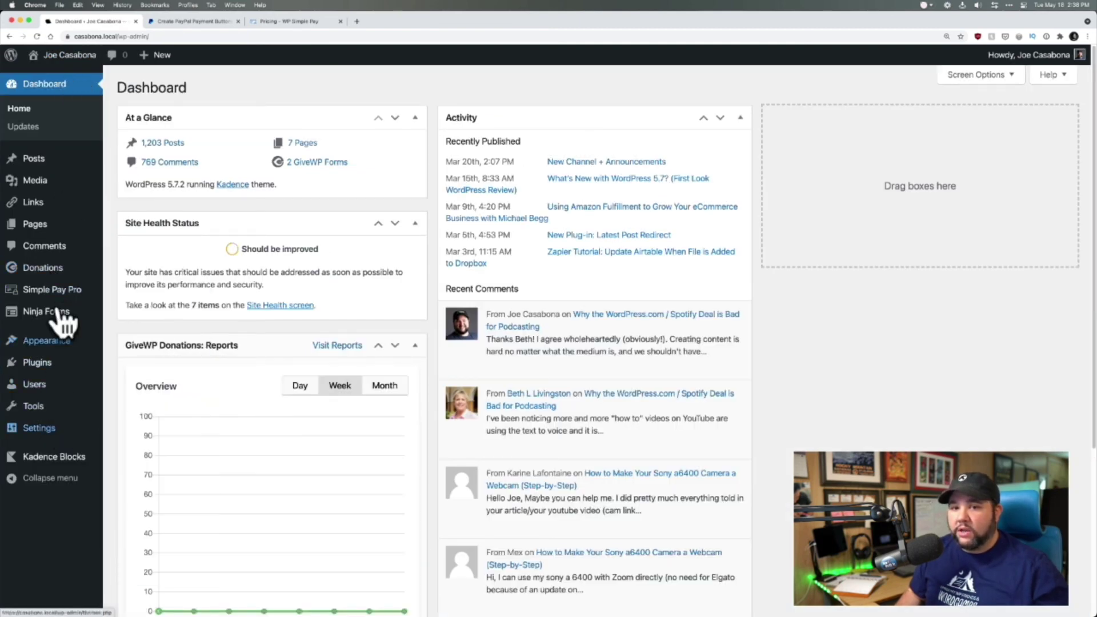
{"action": "mouse_move", "coordinate": [51, 269]}
{"action": "left_click", "coordinate": [135, 362]}
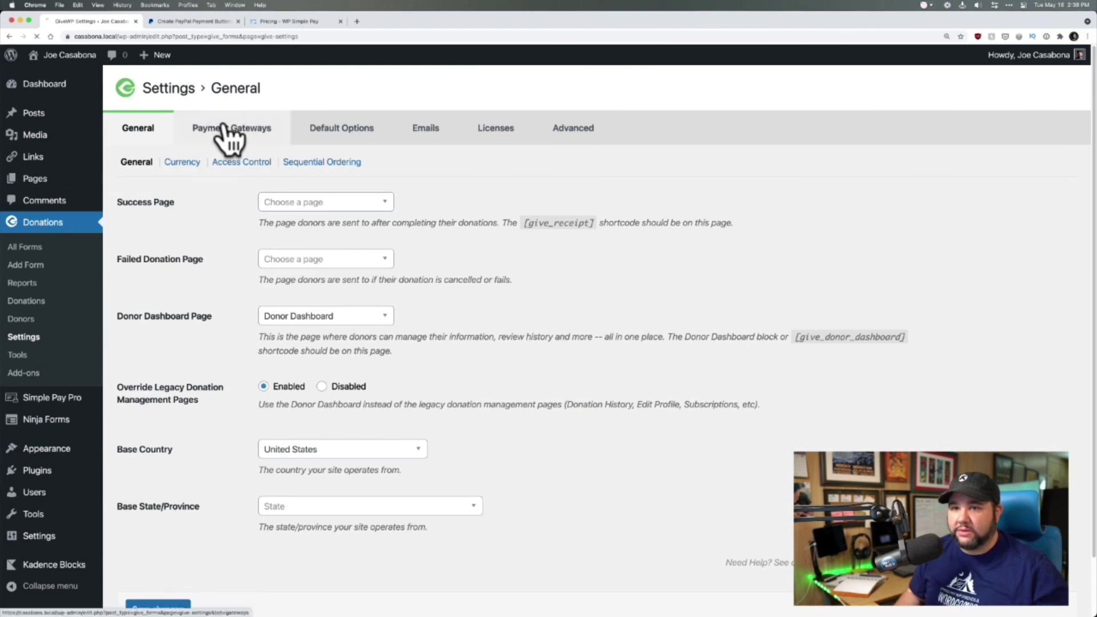
{"action": "left_click", "coordinate": [227, 137]}
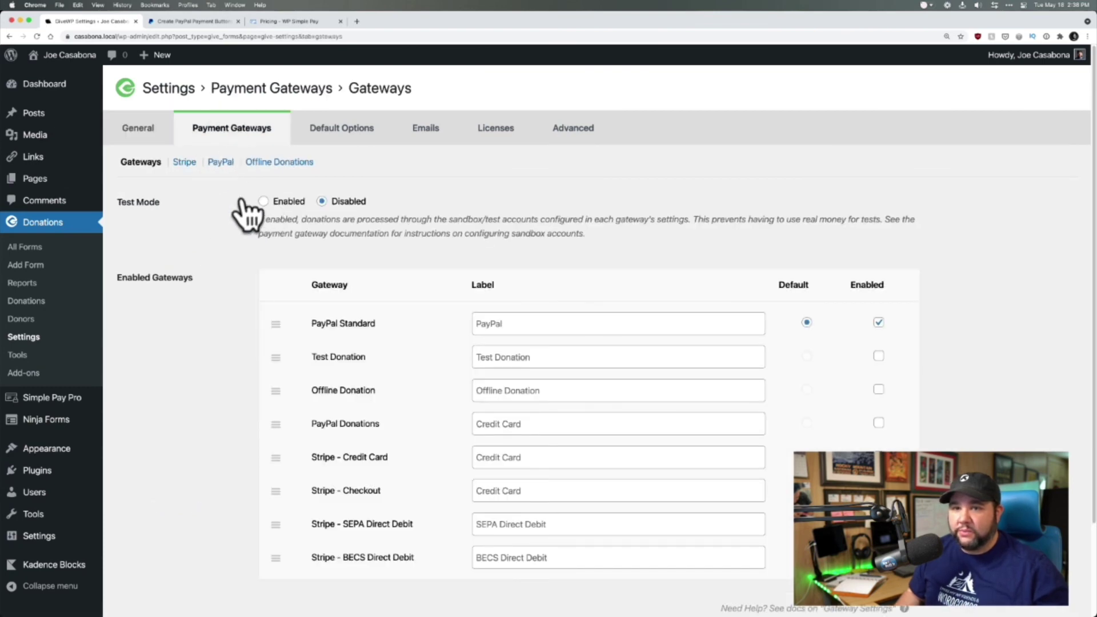